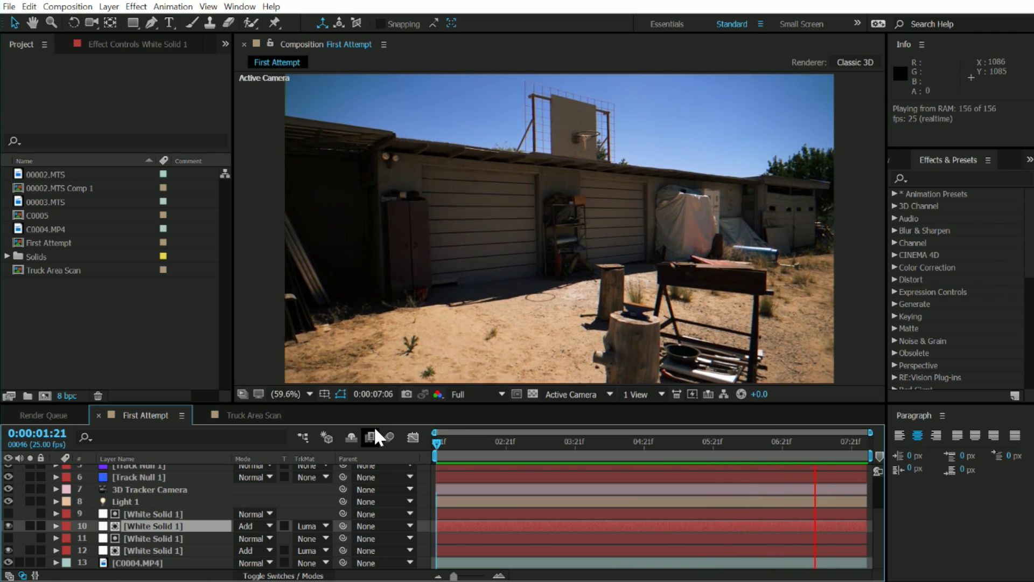
Review the footage, then create a new composition from the C0004.MP4 clip
click(660, 443)
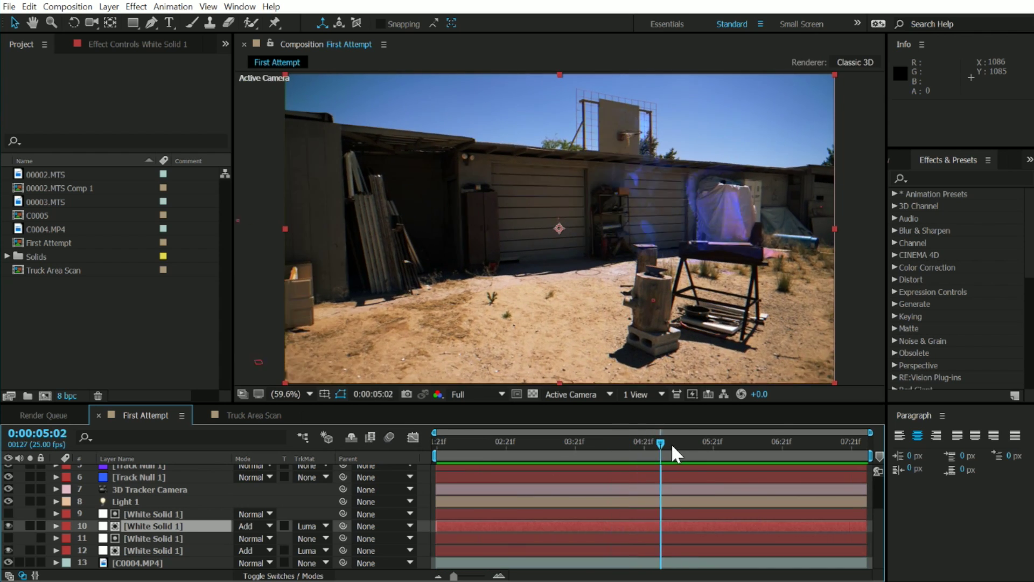
drag(672, 446, 736, 448)
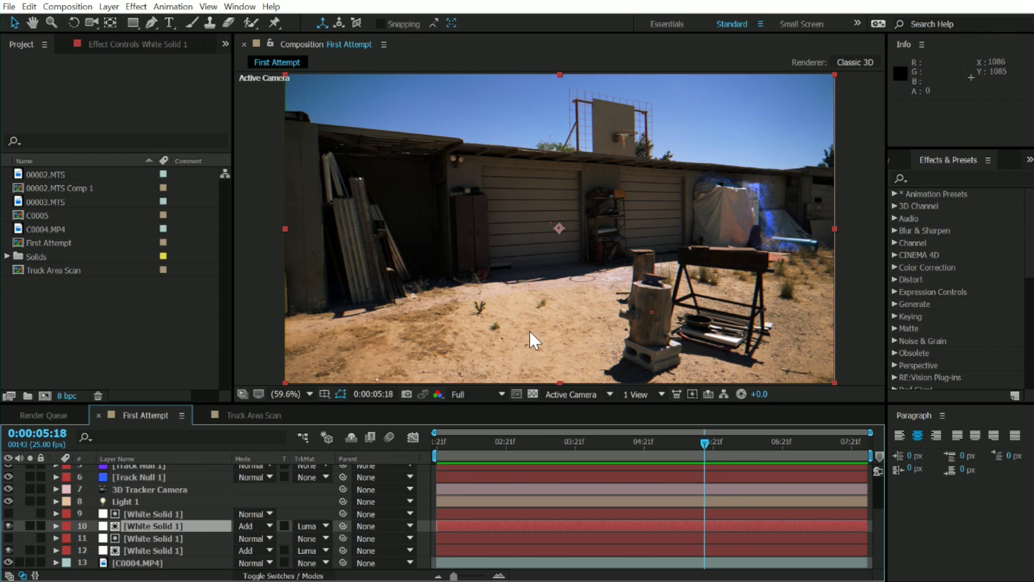
key(space)
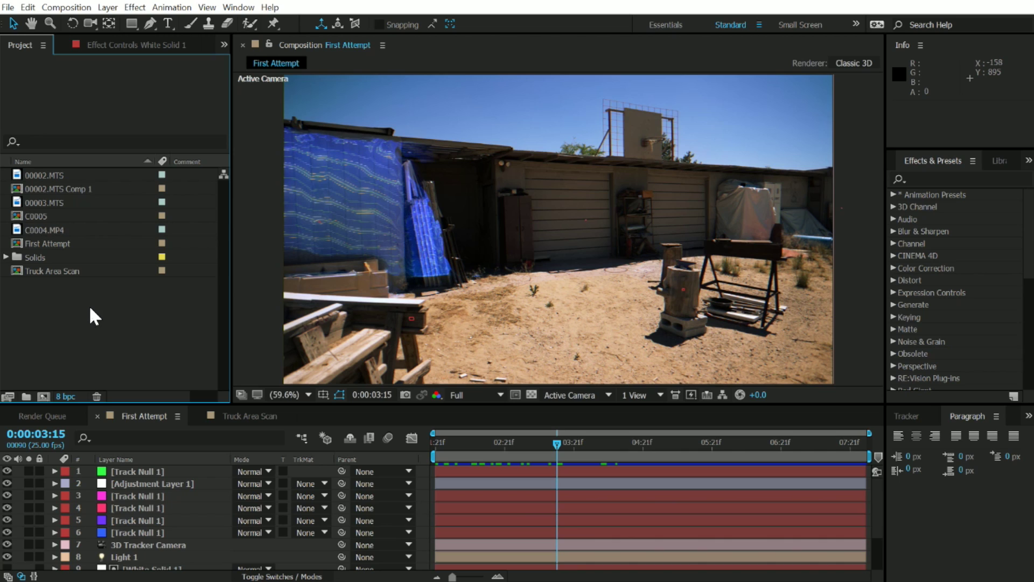
click(48, 230)
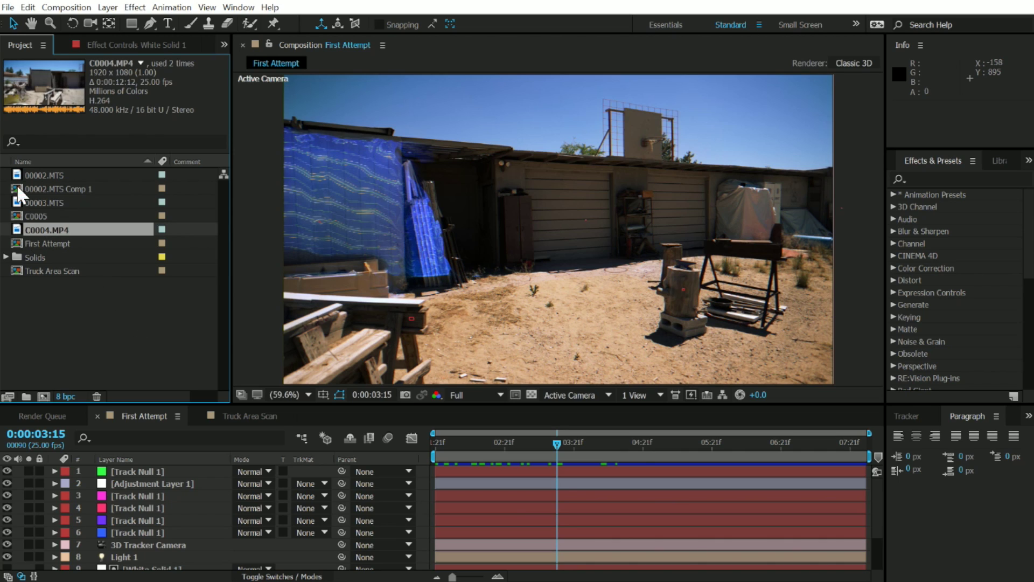
drag(42, 228, 45, 396)
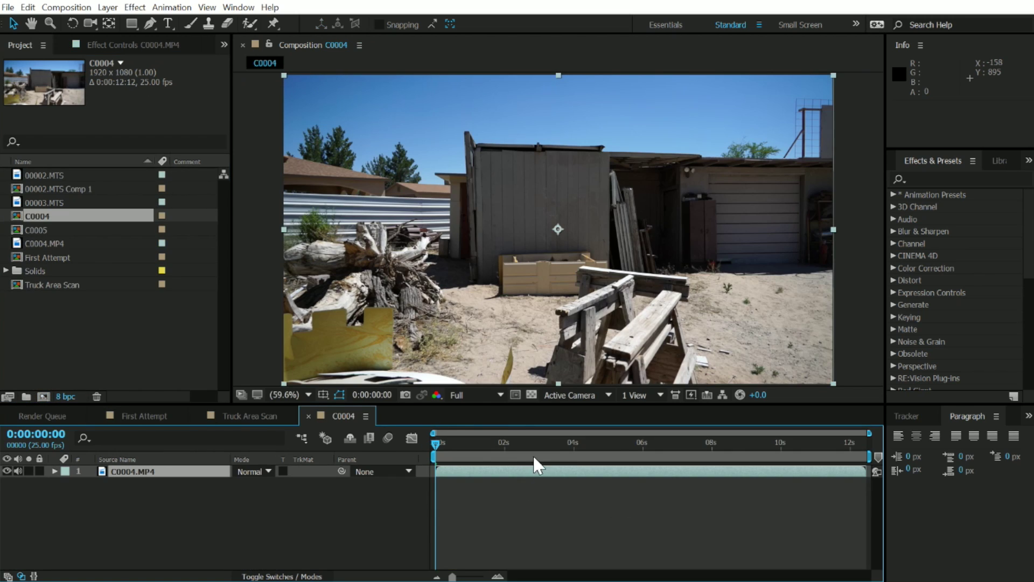
Set the work area to 2:09–8:09 and trim the comp to it
drag(454, 444, 818, 443)
drag(758, 454, 516, 451)
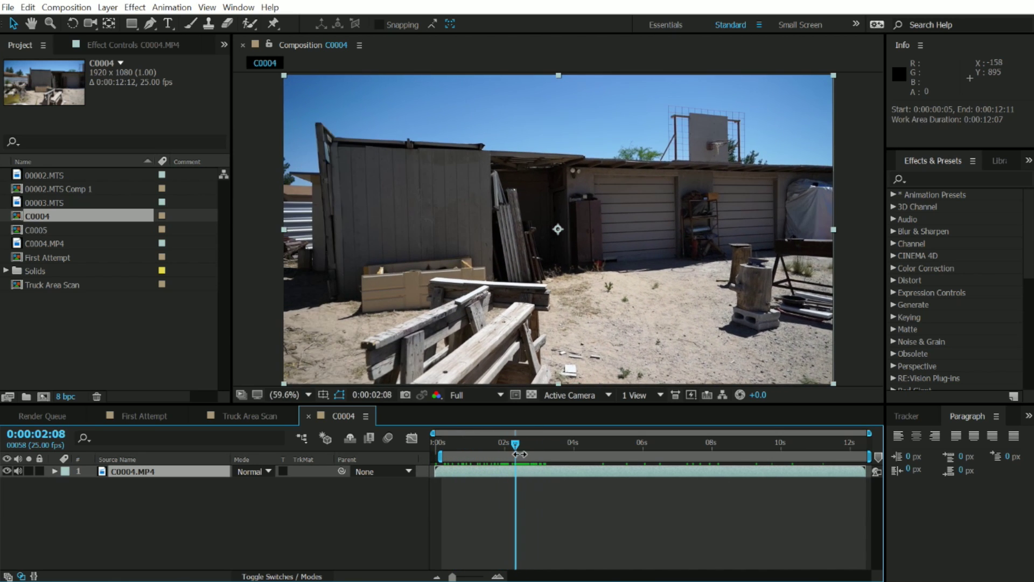
drag(441, 458, 720, 454)
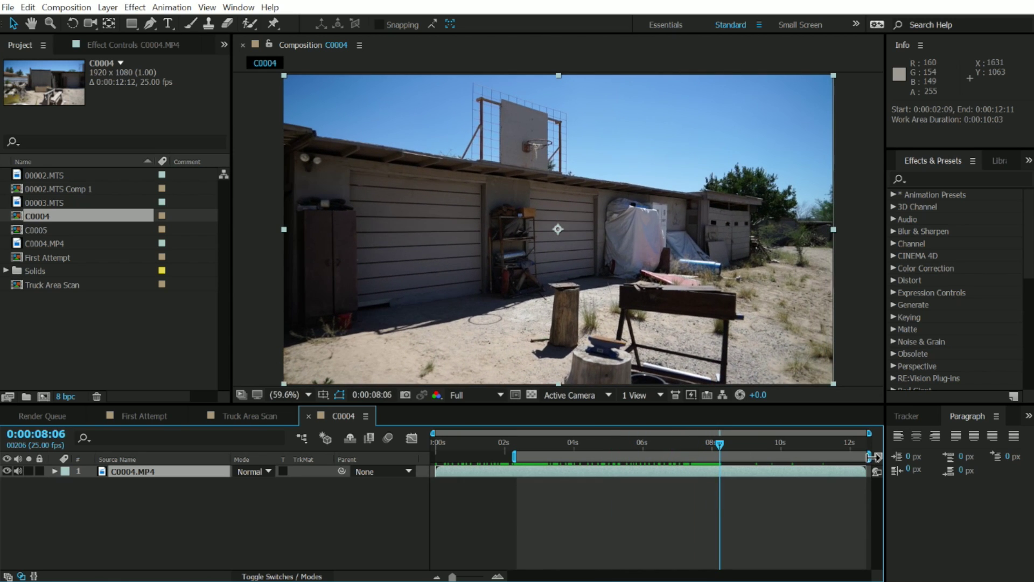
drag(873, 457, 733, 461)
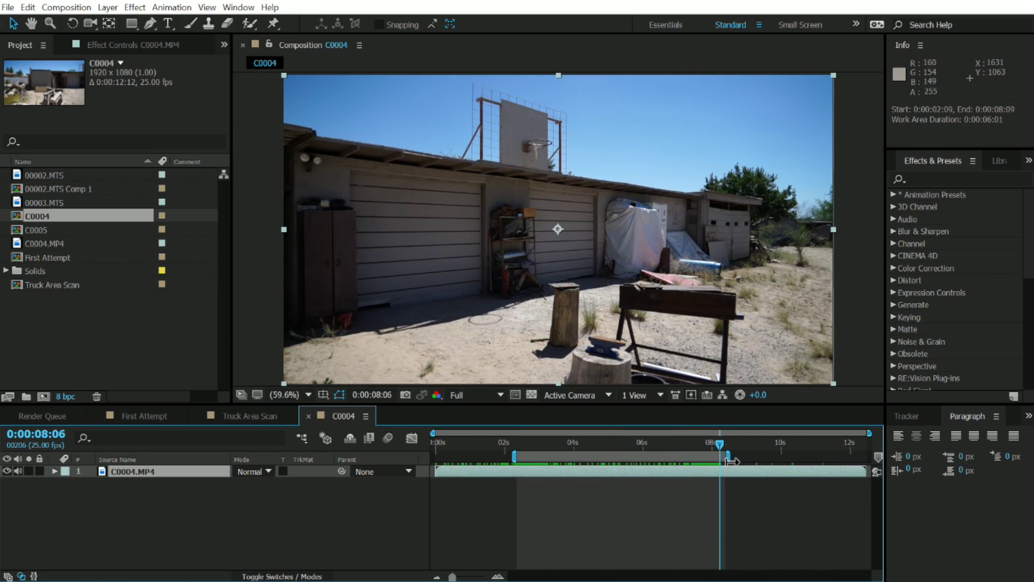
right_click(649, 456)
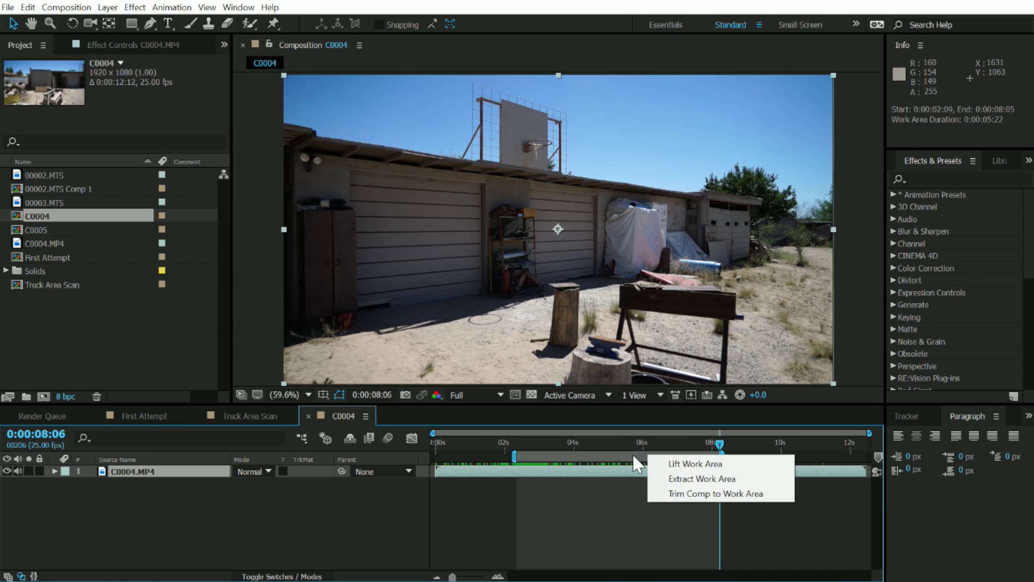
click(718, 493)
Play back and scrub the trimmed C0004 composition to review it
key(space)
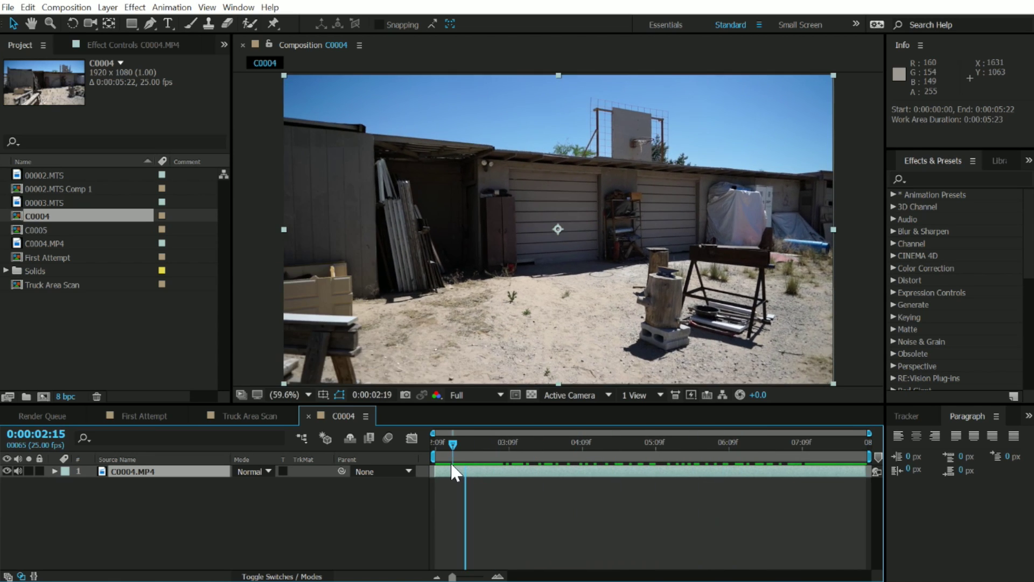
click(455, 474)
drag(438, 443, 338, 481)
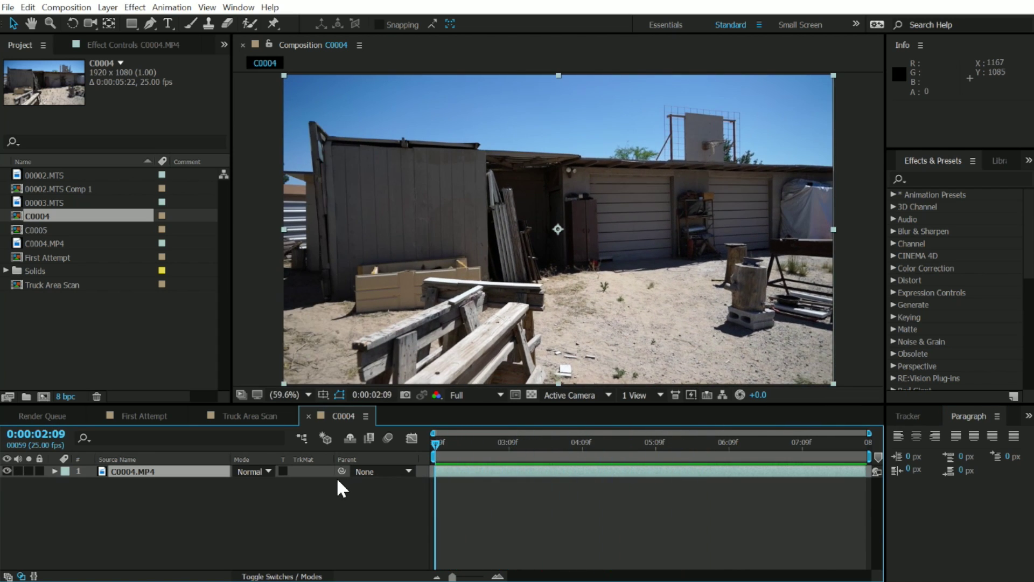
Run a 3D camera track on the footage and set the sandy ground as ground plane and origin
click(911, 416)
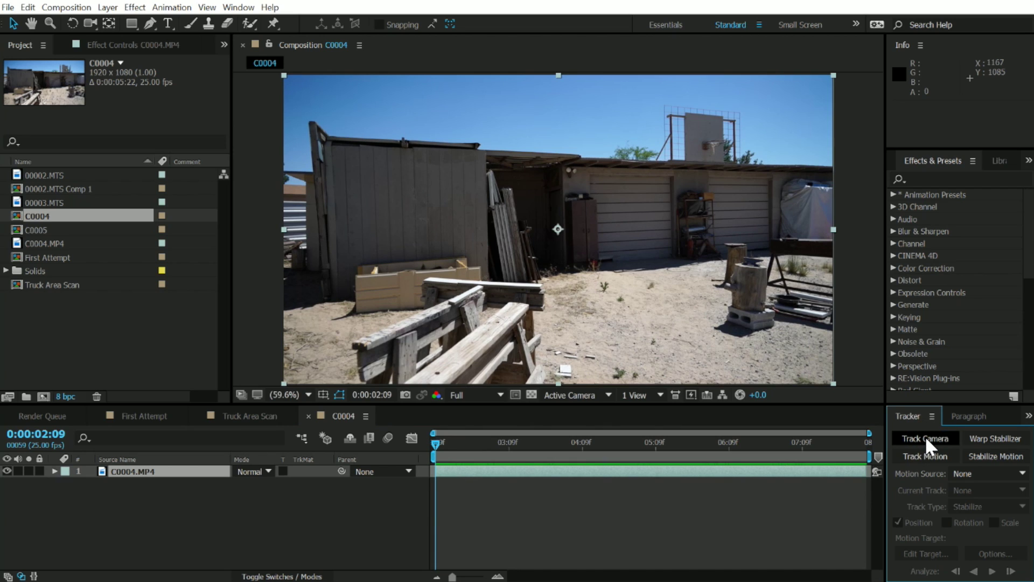
click(925, 438)
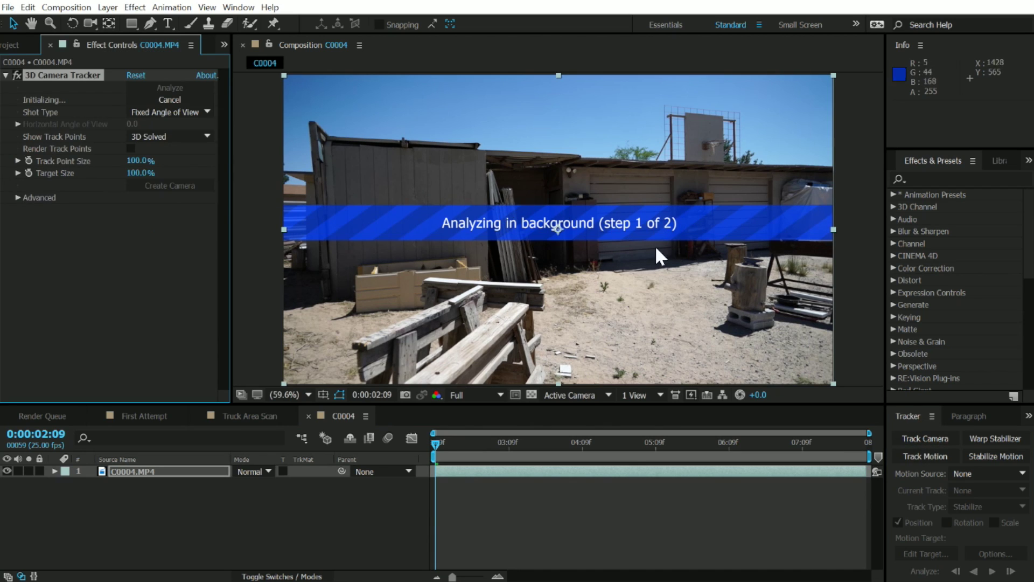
drag(437, 439, 678, 402)
drag(685, 440, 654, 443)
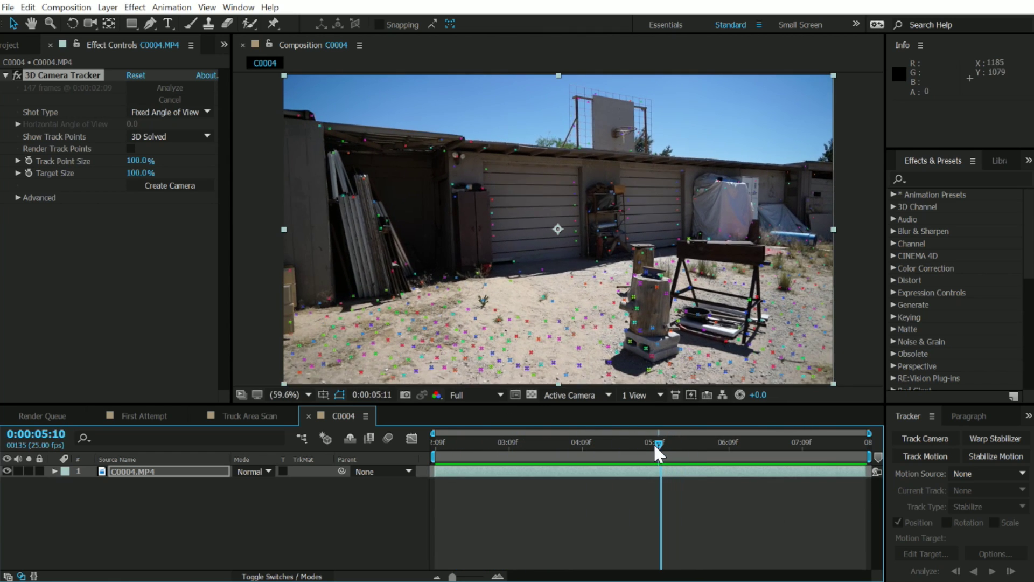
right_click(555, 308)
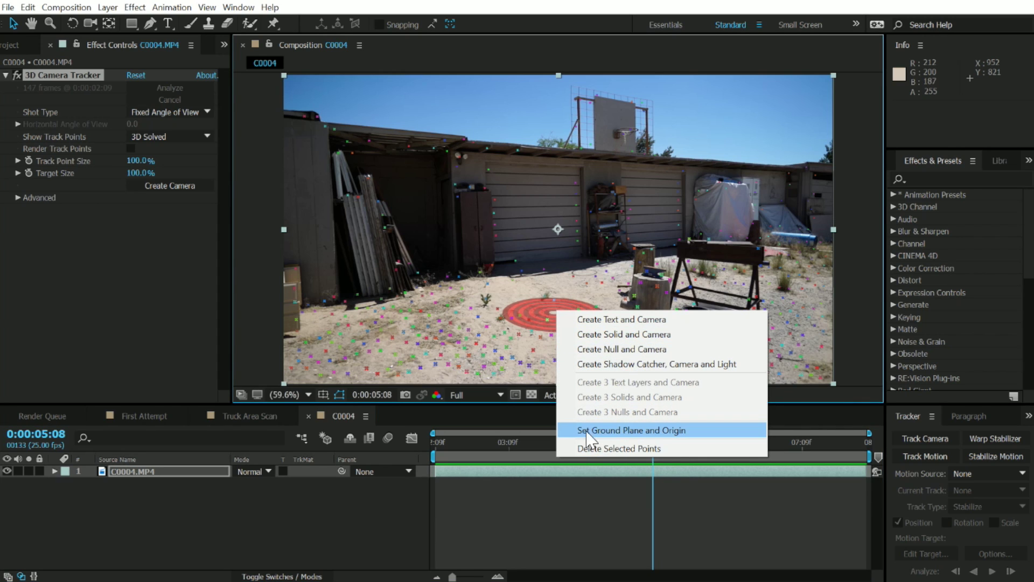
click(656, 431)
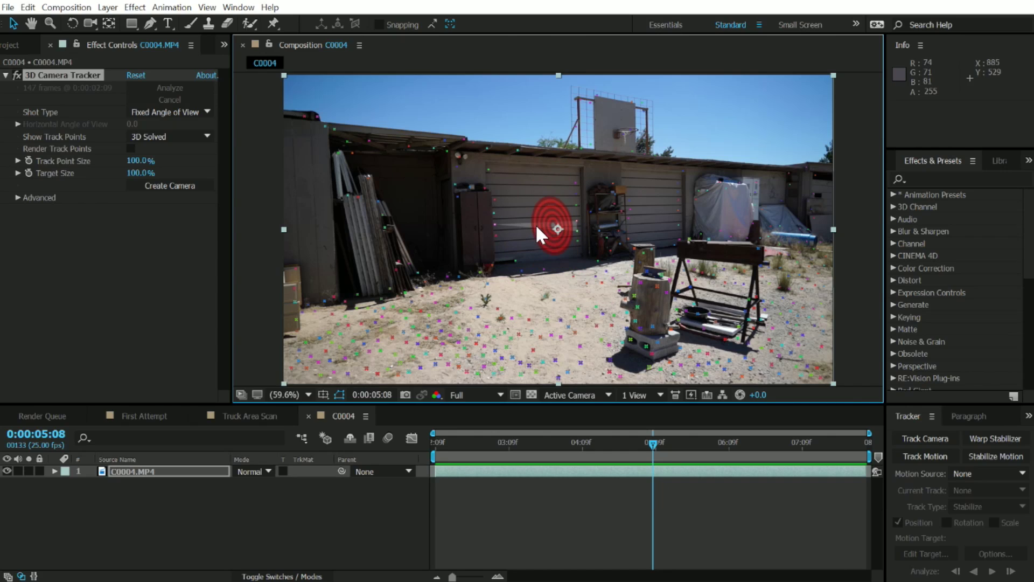
Create a Tracker Camera with a null on the wall, plus three more track nulls
right_click(538, 205)
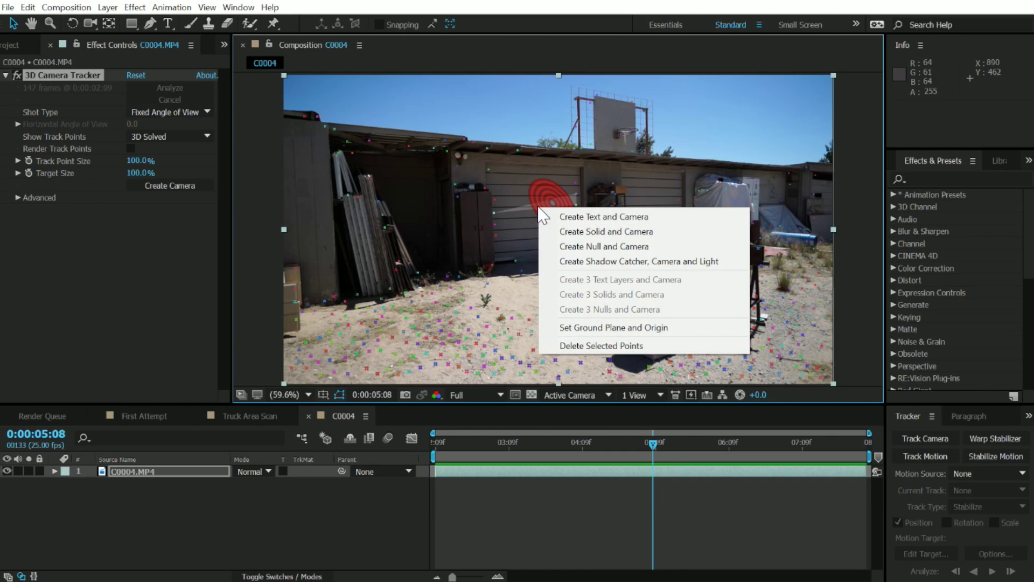
click(606, 249)
right_click(654, 203)
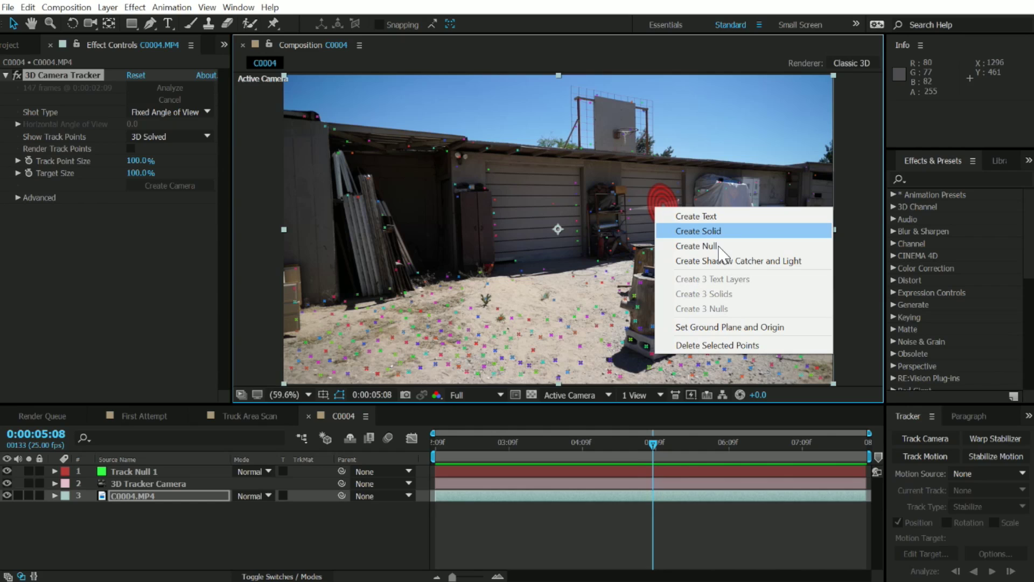
click(719, 246)
right_click(798, 197)
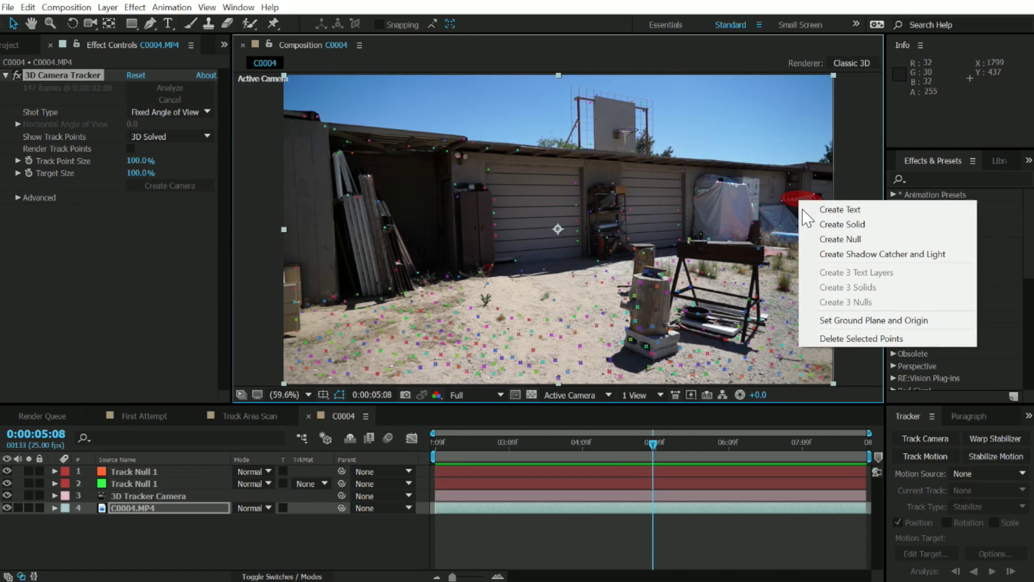
click(837, 243)
drag(647, 441, 439, 468)
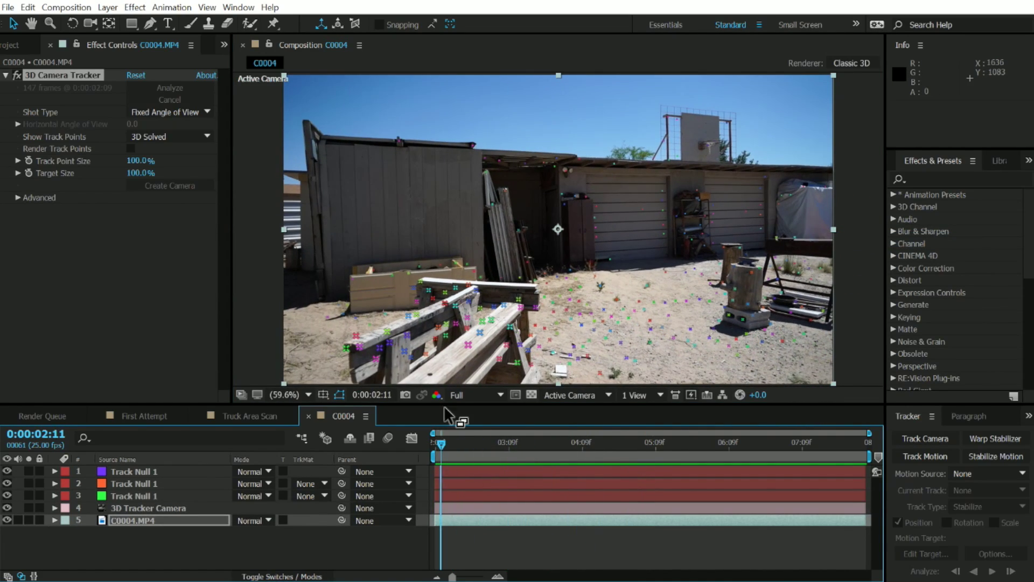
right_click(436, 223)
click(475, 262)
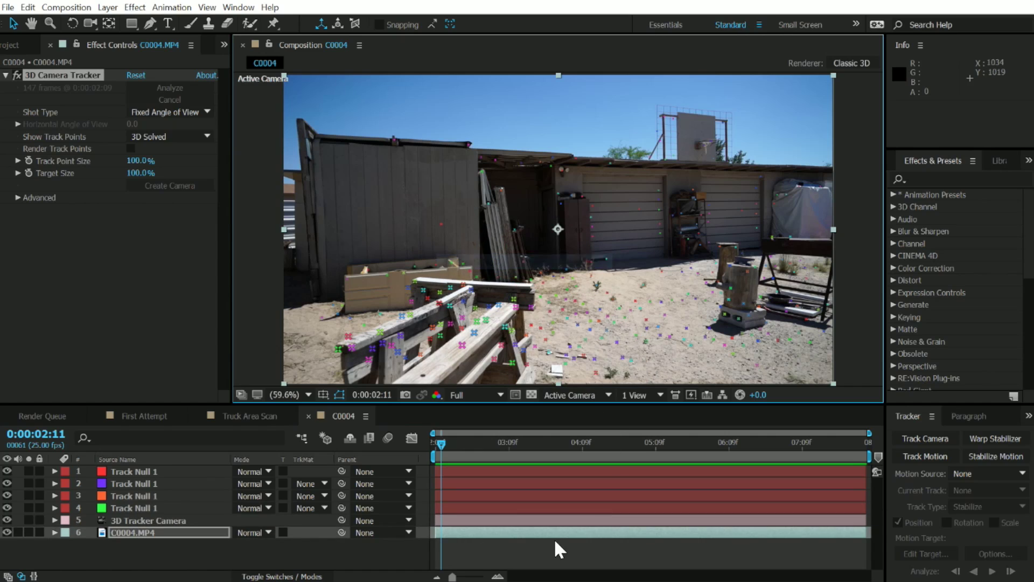
Select the four track nulls and scrub to confirm they stick to the footage
click(536, 541)
click(147, 508)
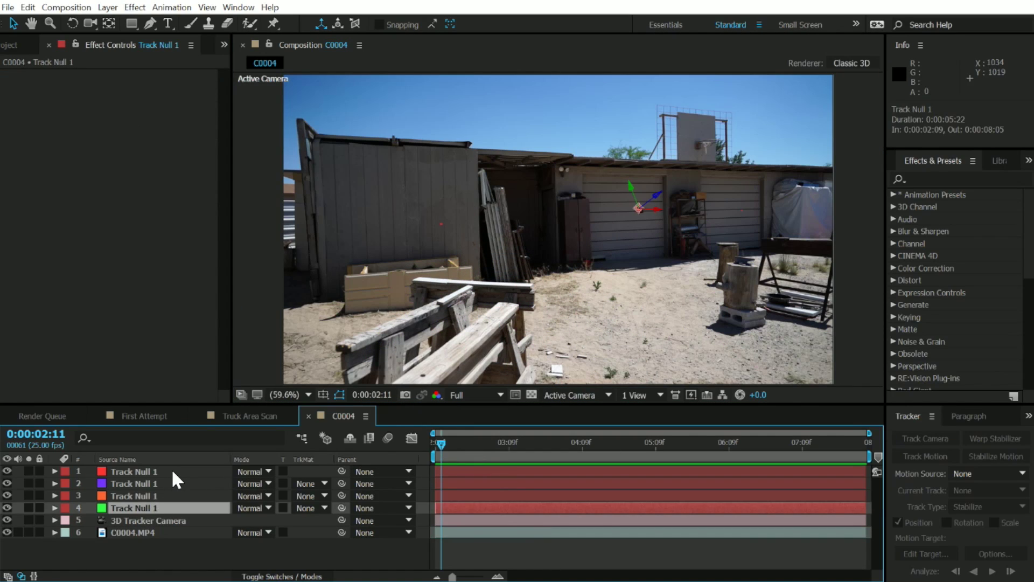
shift+click(172, 470)
drag(448, 438, 441, 488)
drag(567, 480, 354, 500)
click(541, 385)
drag(477, 437, 706, 457)
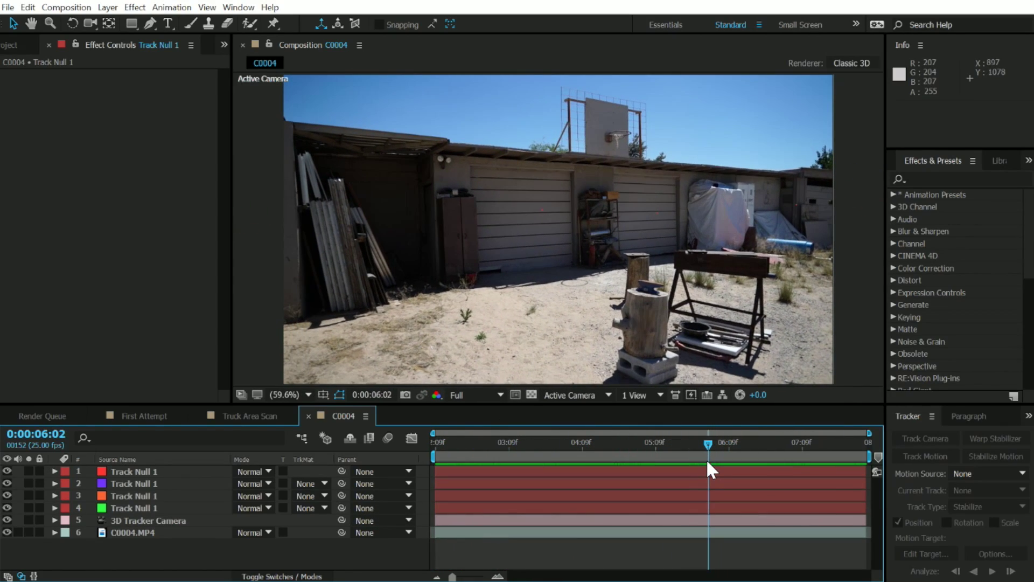
Create a new solid layer named Element 3D
click(108, 7)
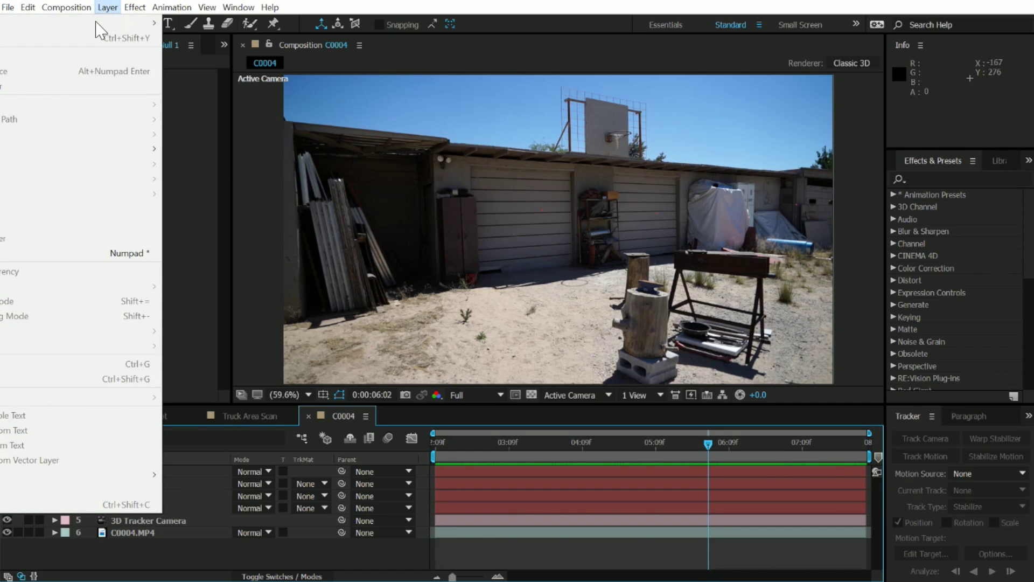
mouse_move(101, 24)
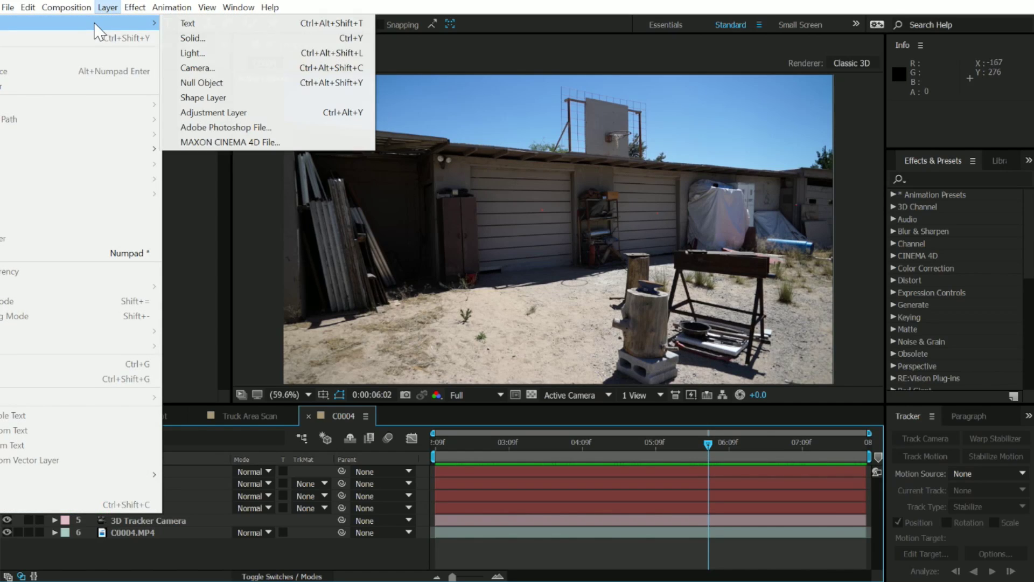
click(250, 37)
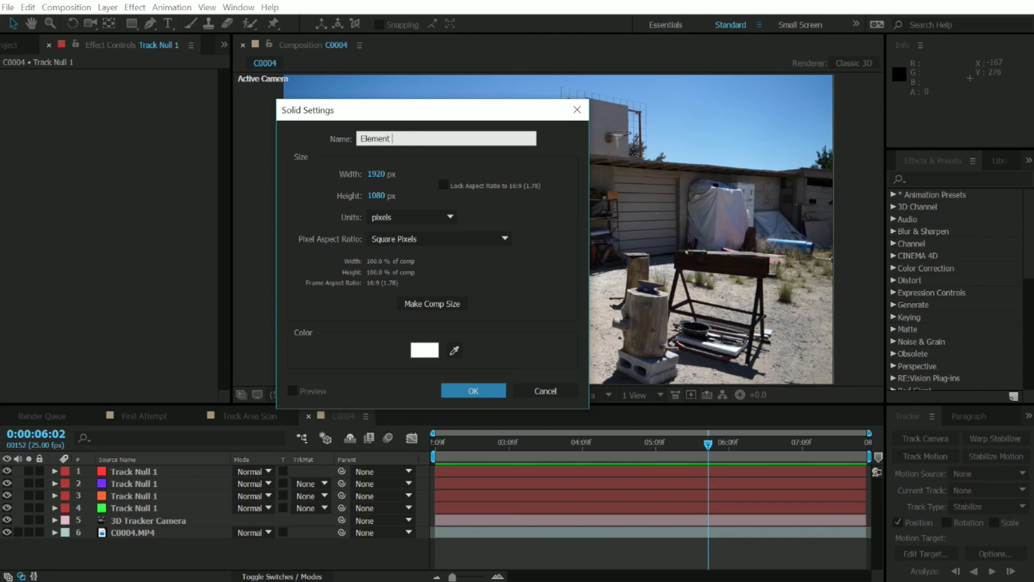
click(467, 386)
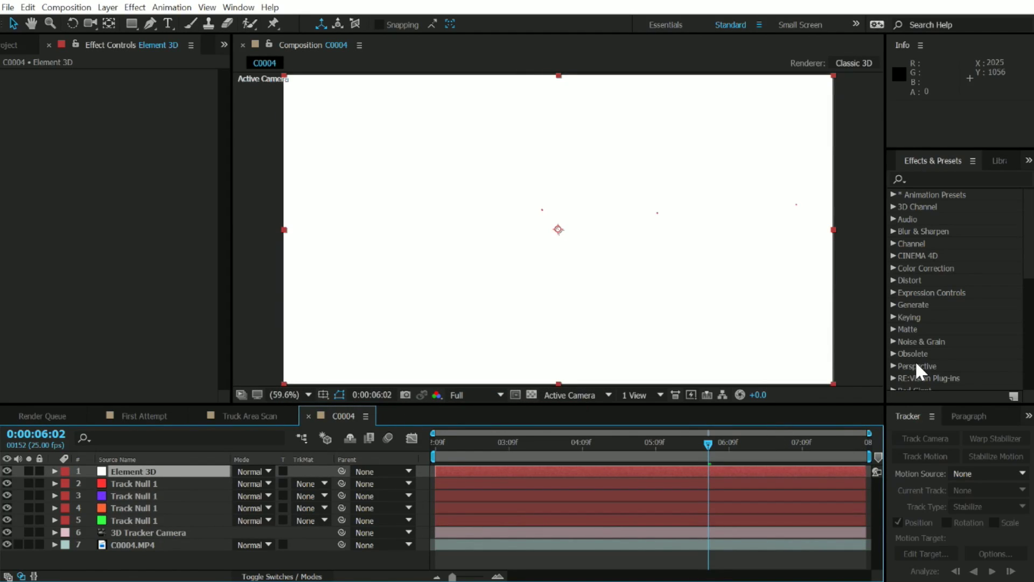
Apply the Video Copilot Element effect to the Element 3D layer and open Scene Setup
scroll(939, 237, down, 5)
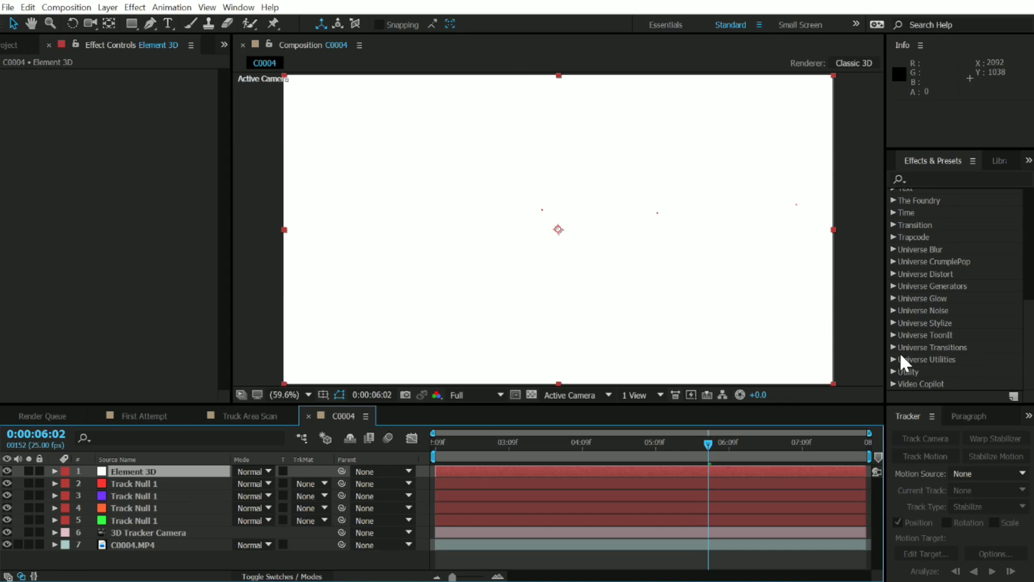
click(893, 383)
drag(938, 310, 938, 326)
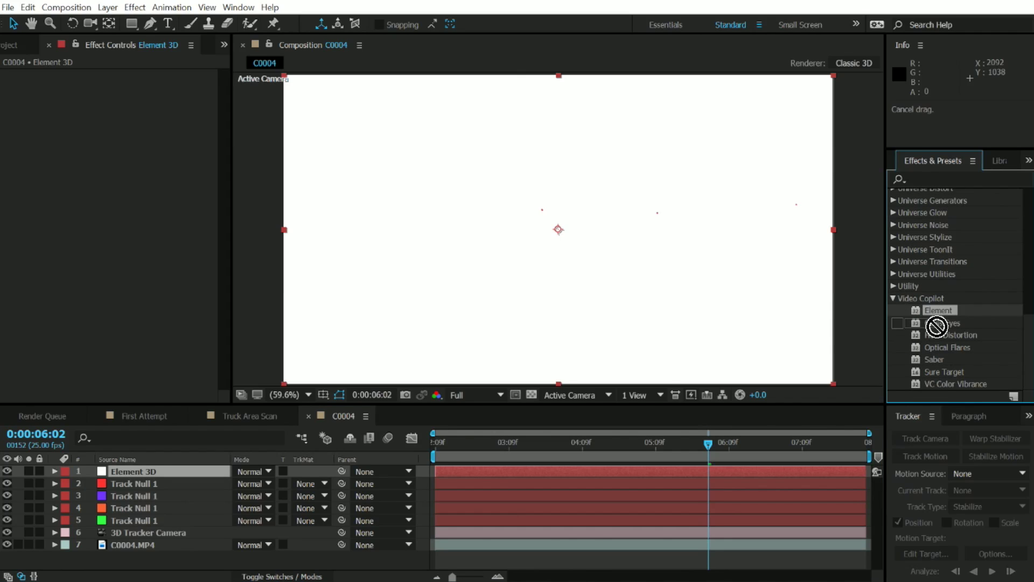
drag(725, 471, 727, 474)
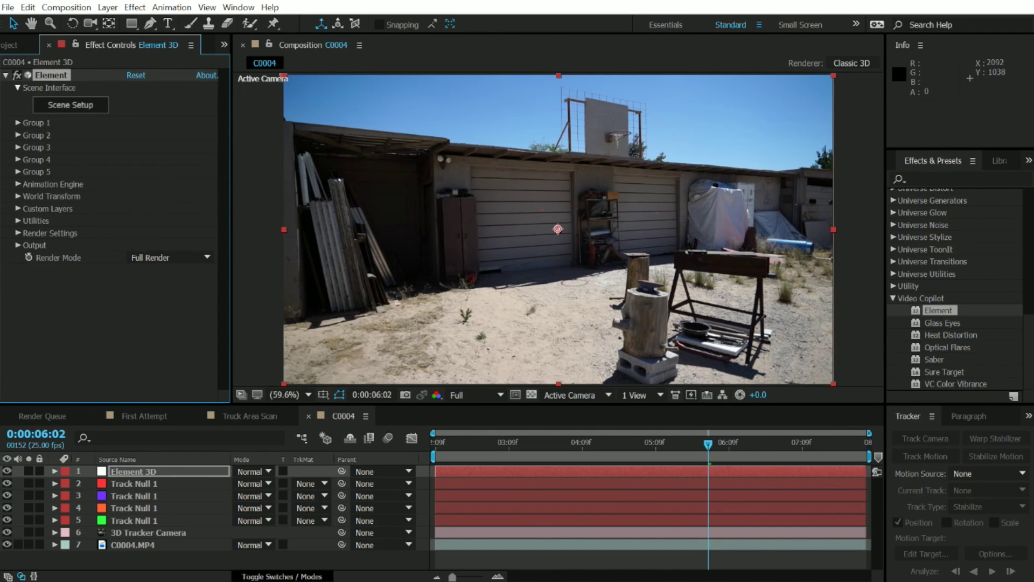
click(64, 106)
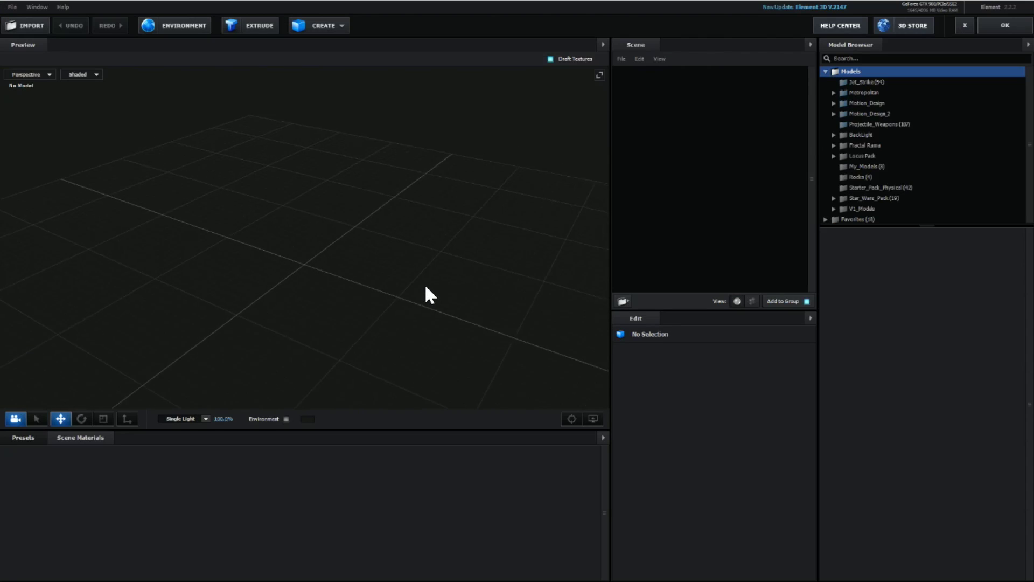
Load the Shed Scan model, inspect it, and return to After Effects at 0:00:03:03
drag(440, 288, 359, 261)
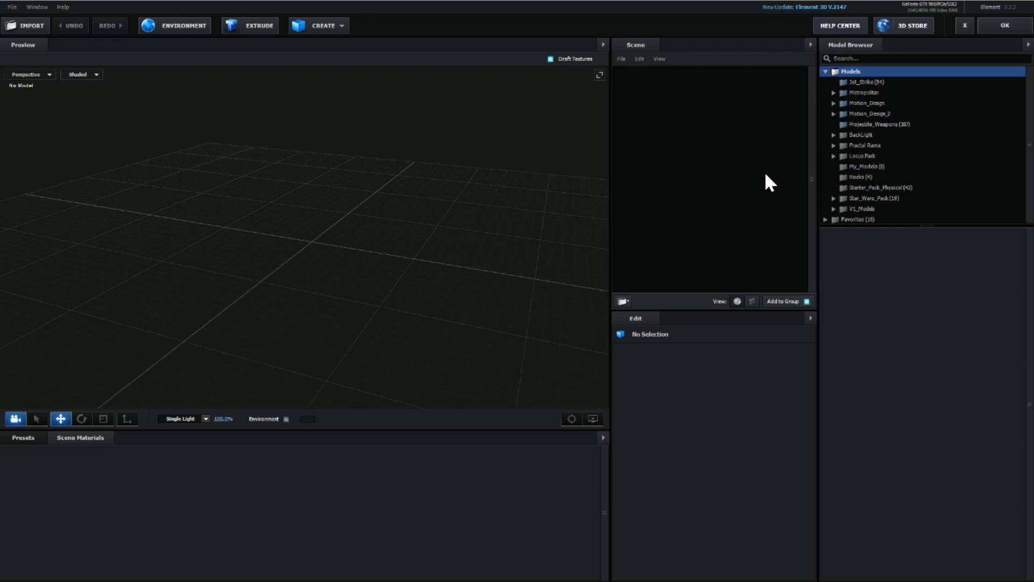
drag(388, 288, 291, 268)
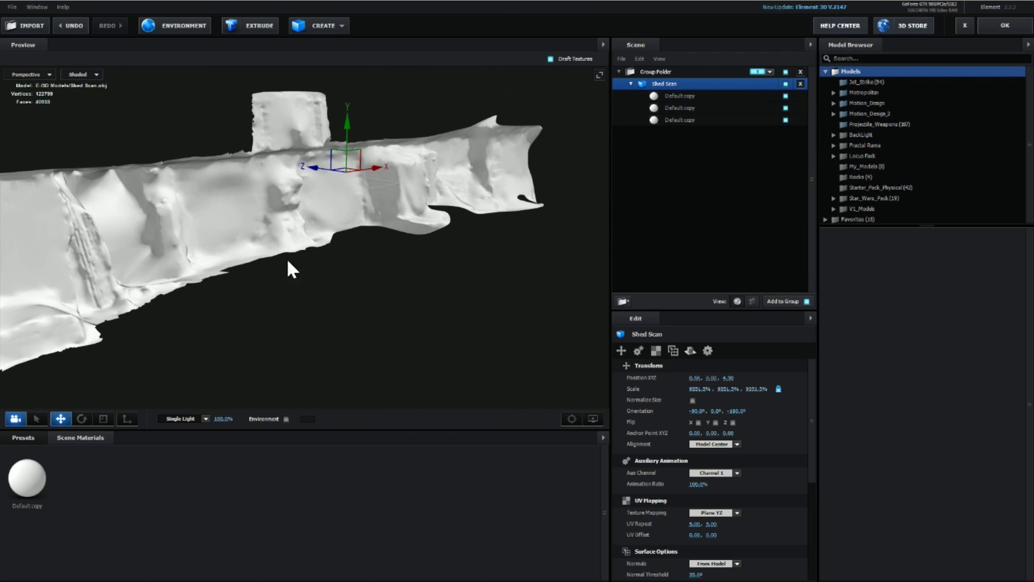
drag(338, 196, 702, 318)
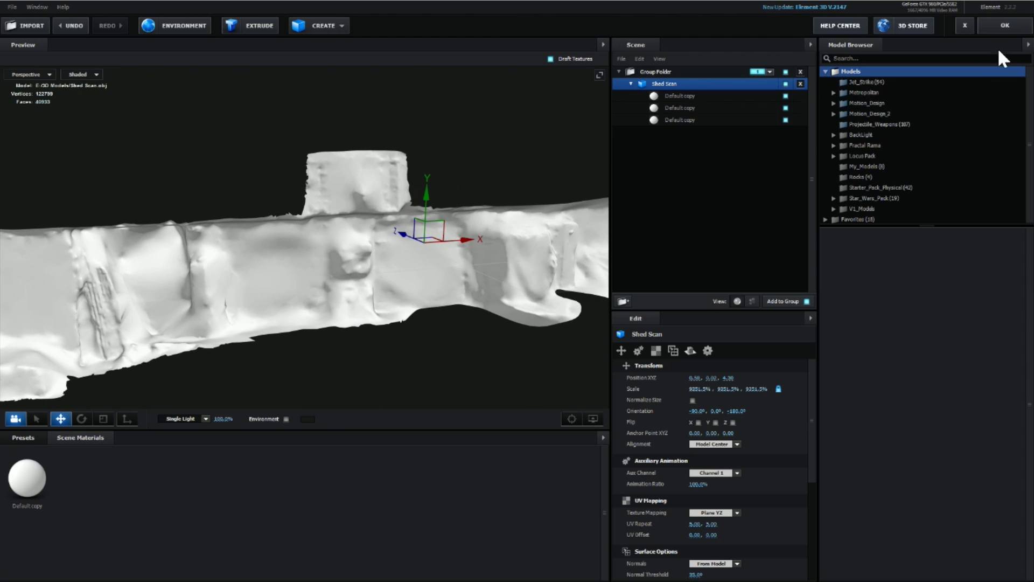
click(1001, 27)
click(491, 461)
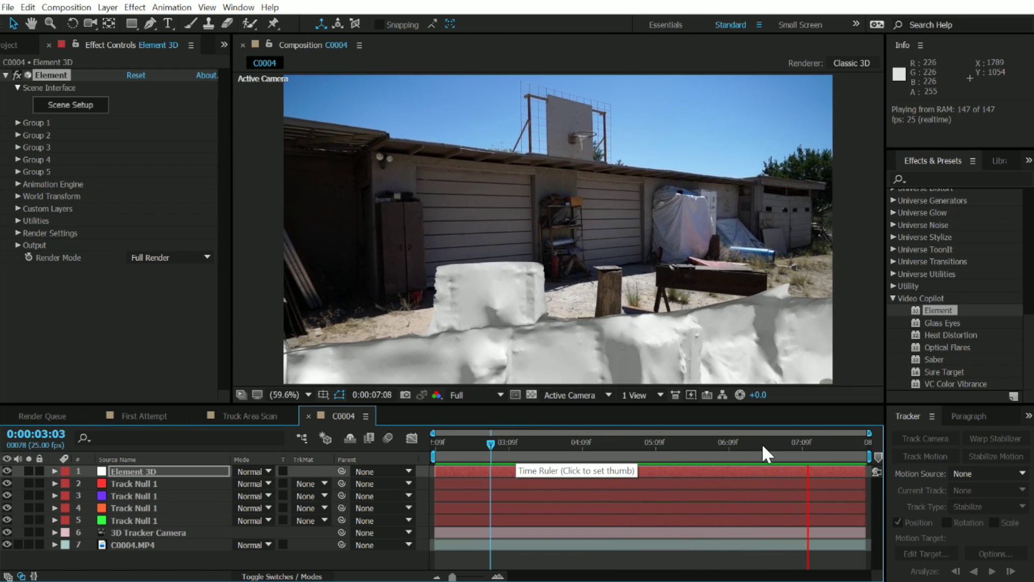
Place the scan at 2361, -2079, 761, scale 1.5, rotated -5.9°, -12.6°, -1.2°
click(738, 446)
drag(464, 458, 630, 460)
key(Page_Up)
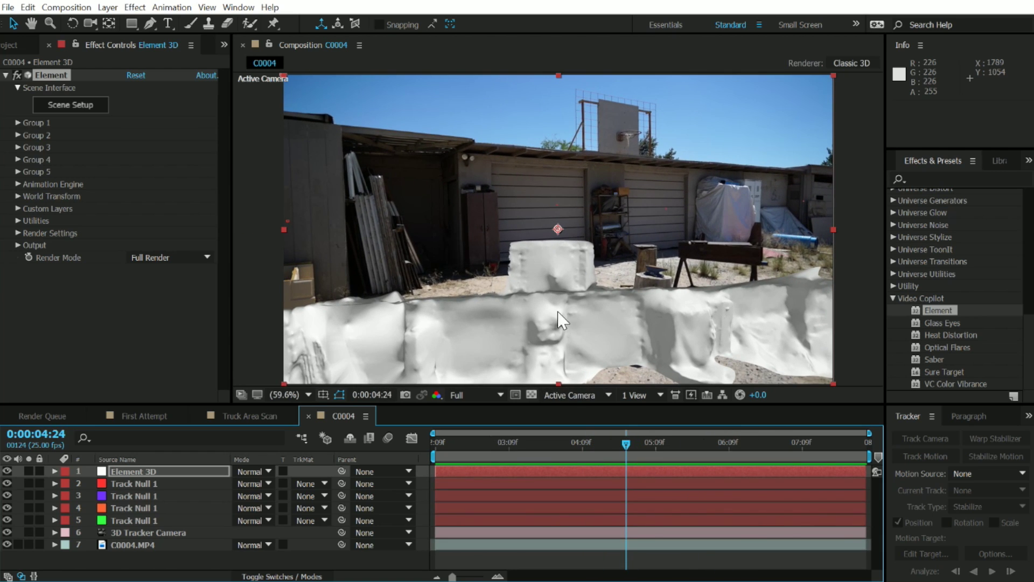
click(16, 195)
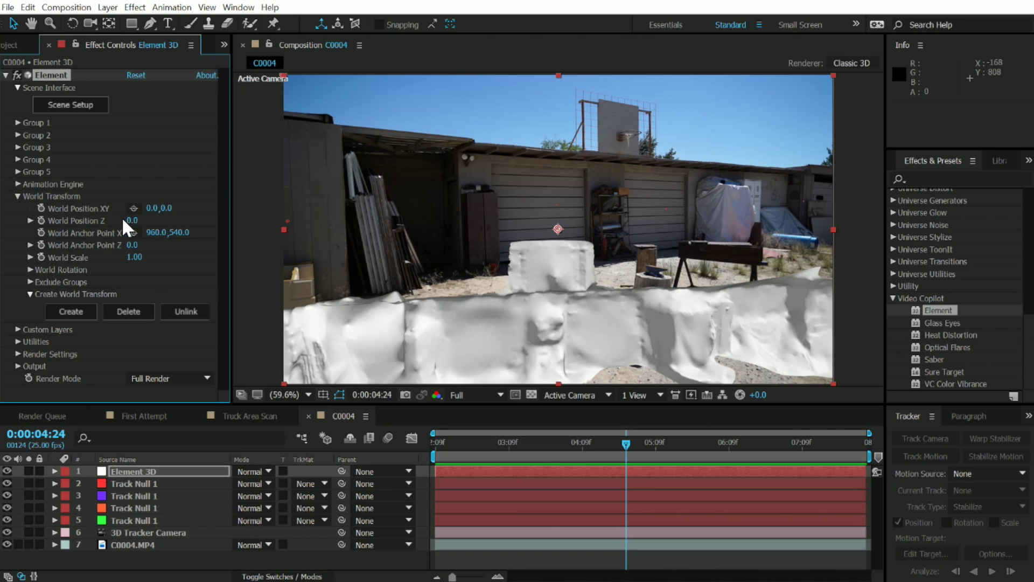
drag(159, 213, 328, 207)
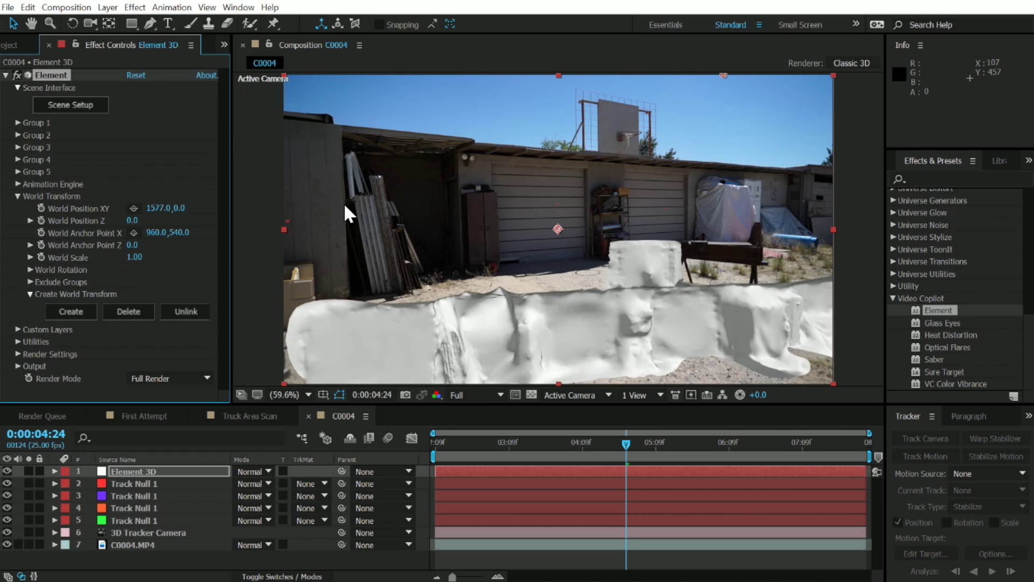
drag(344, 202, 358, 202)
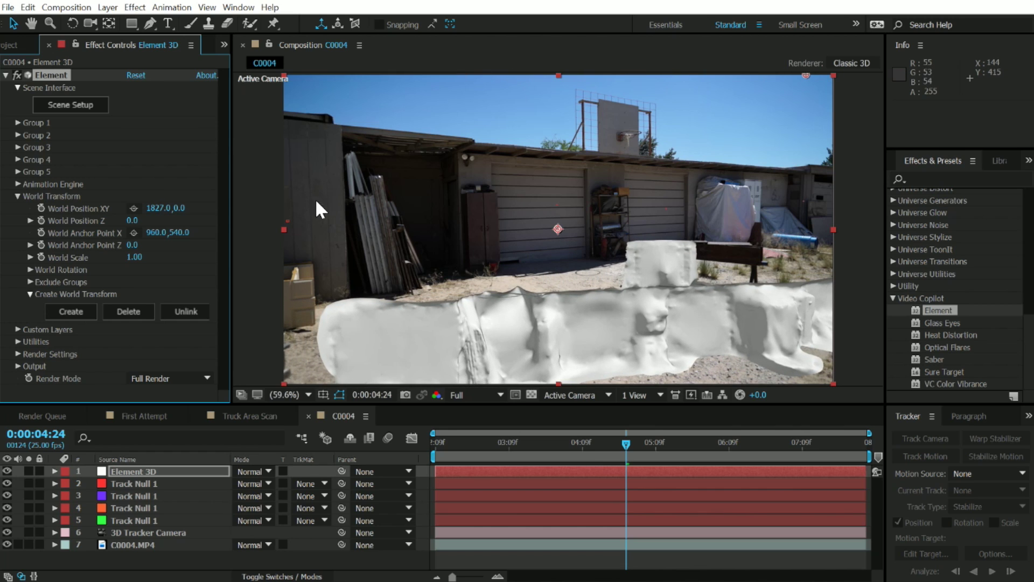
drag(180, 208, 13, 209)
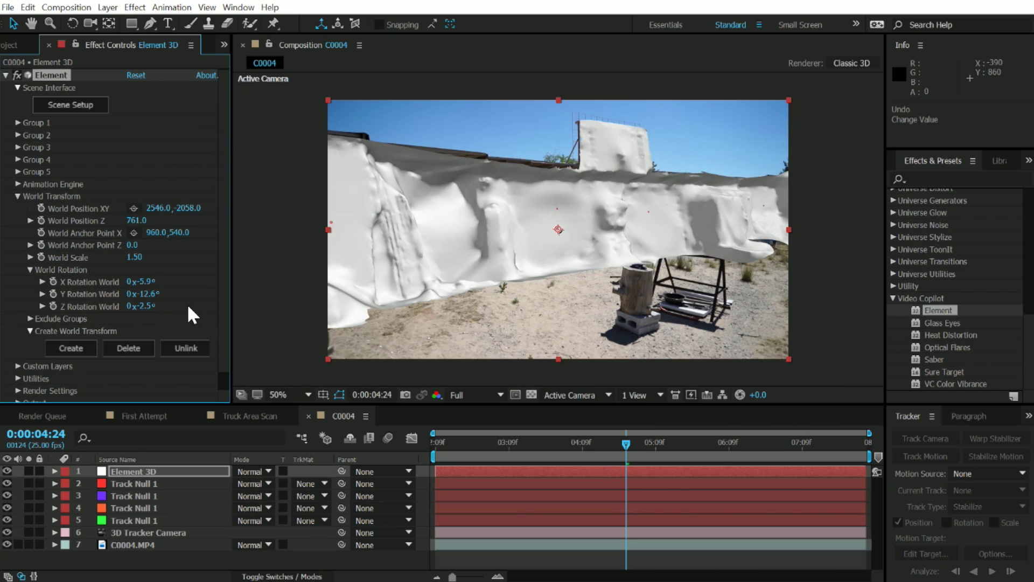
drag(153, 311, 150, 287)
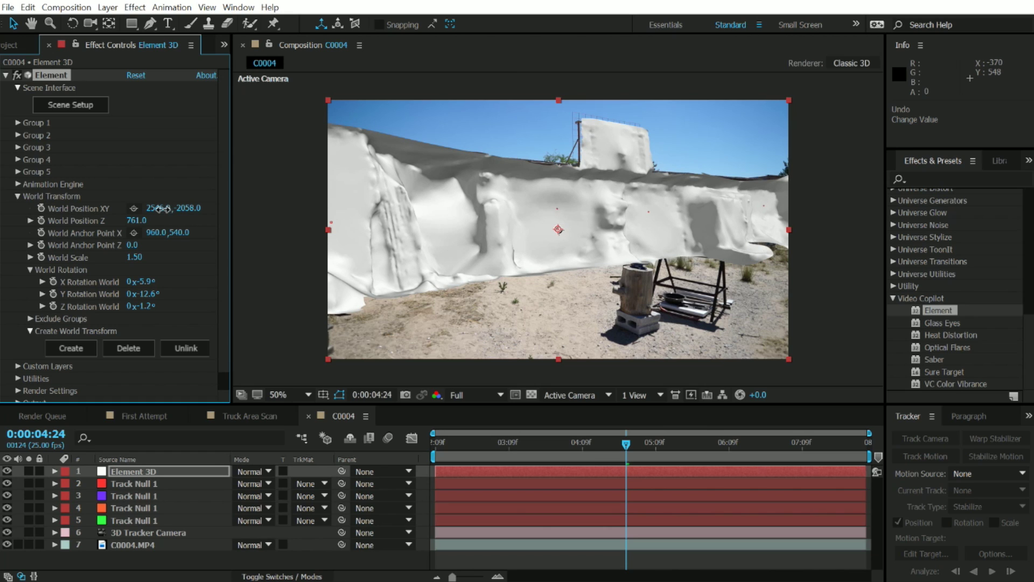
drag(159, 208, 45, 225)
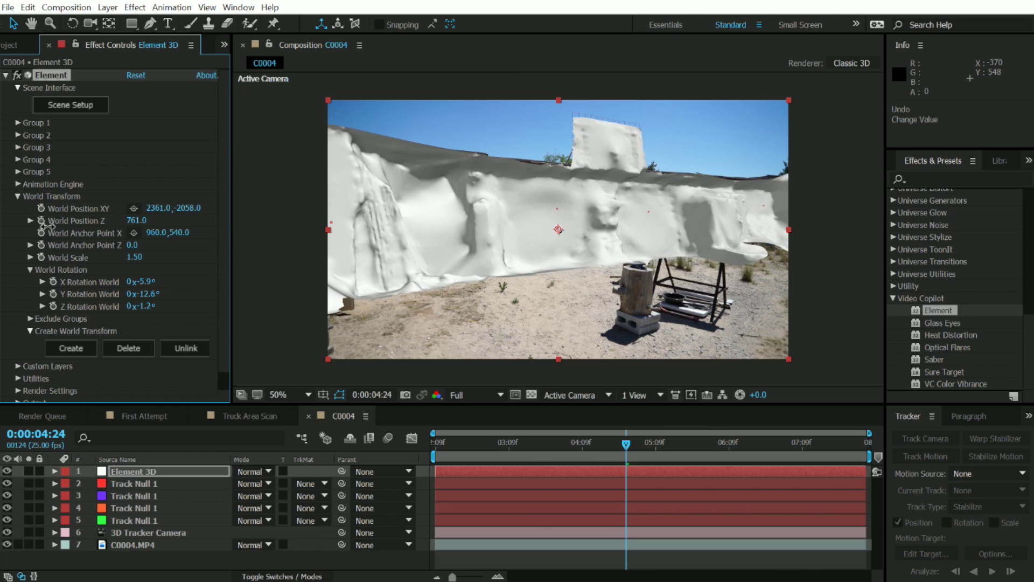
drag(186, 208, 617, 283)
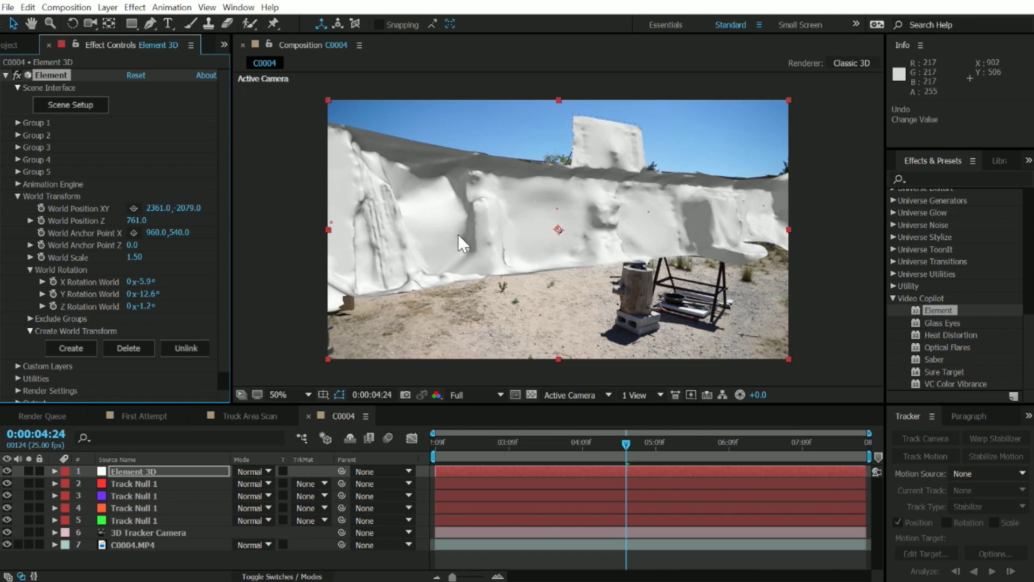
Lower Group 1's Particle Look Force Opacity to 62%, then return the playhead to the start
click(18, 123)
click(31, 184)
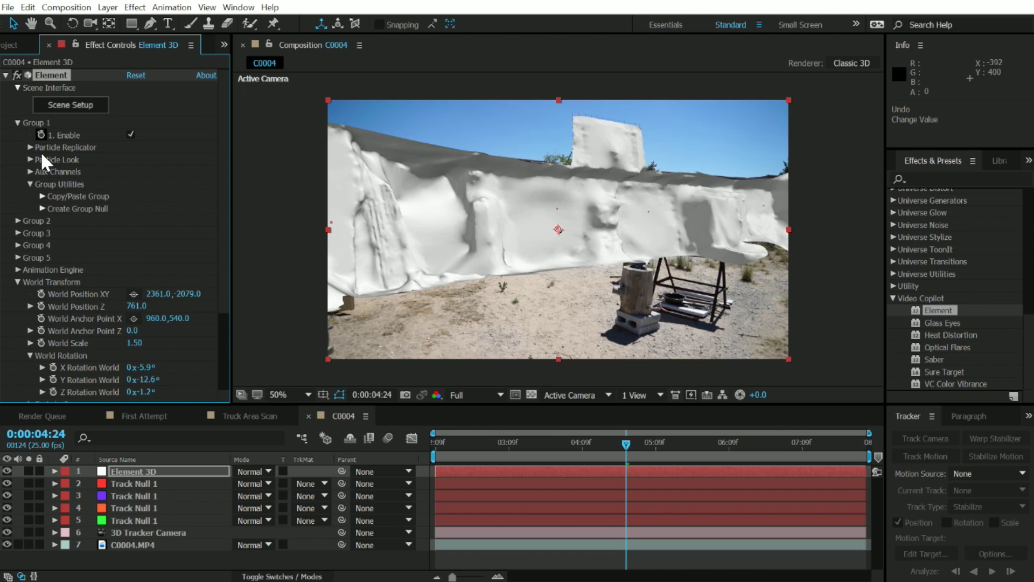
click(31, 159)
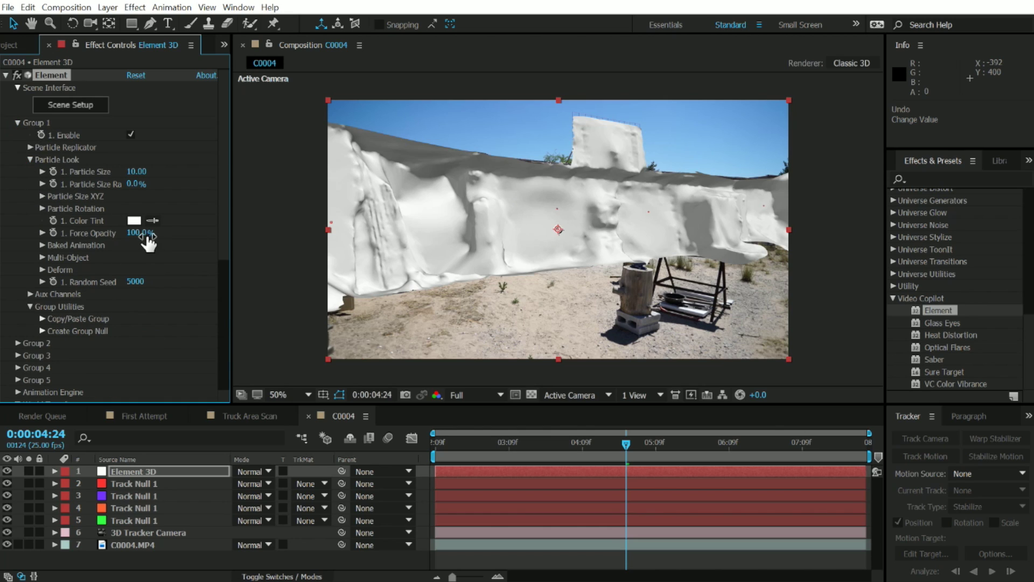
drag(141, 233, 120, 236)
drag(614, 446, 905, 438)
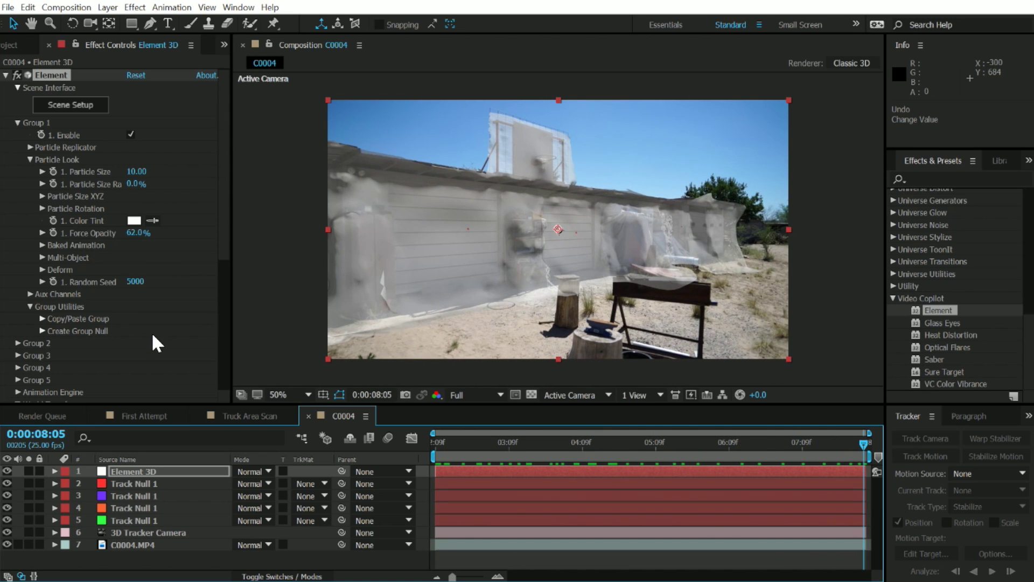
Push the scan deeper in World Position Z and preview to check wall alignment
scroll(149, 331, down, 7)
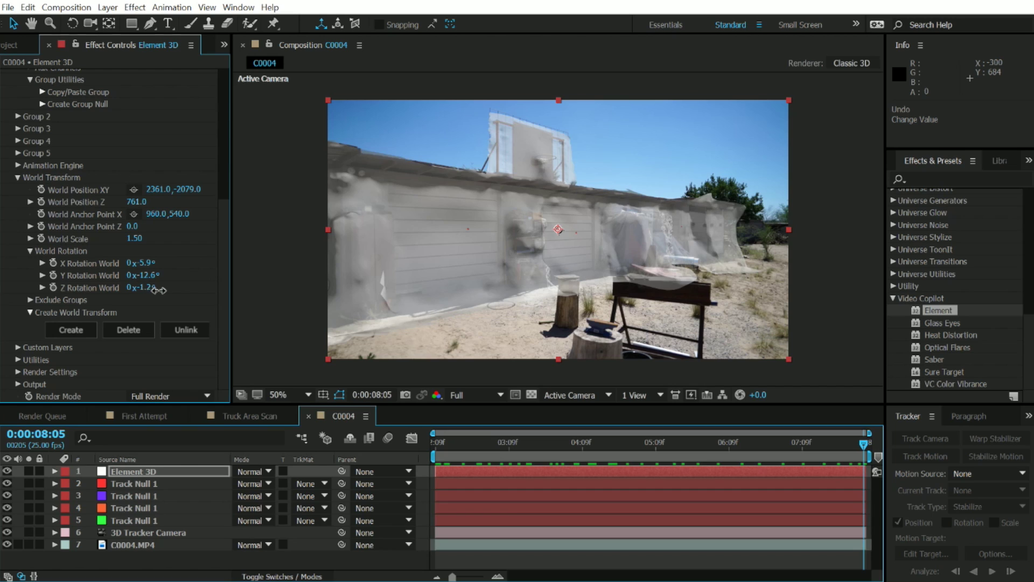
click(151, 275)
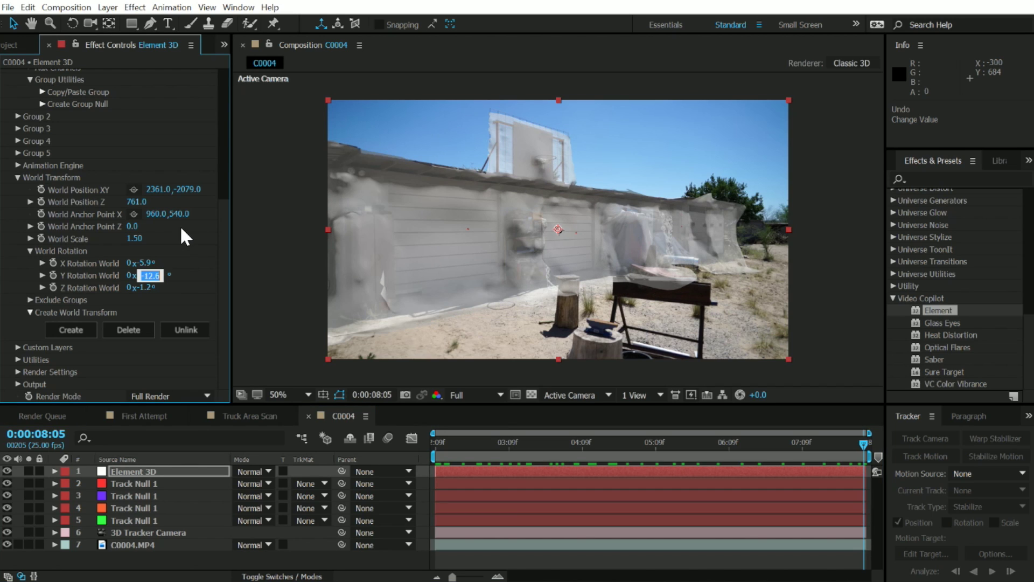
key(Return)
drag(133, 202, 141, 202)
key(space)
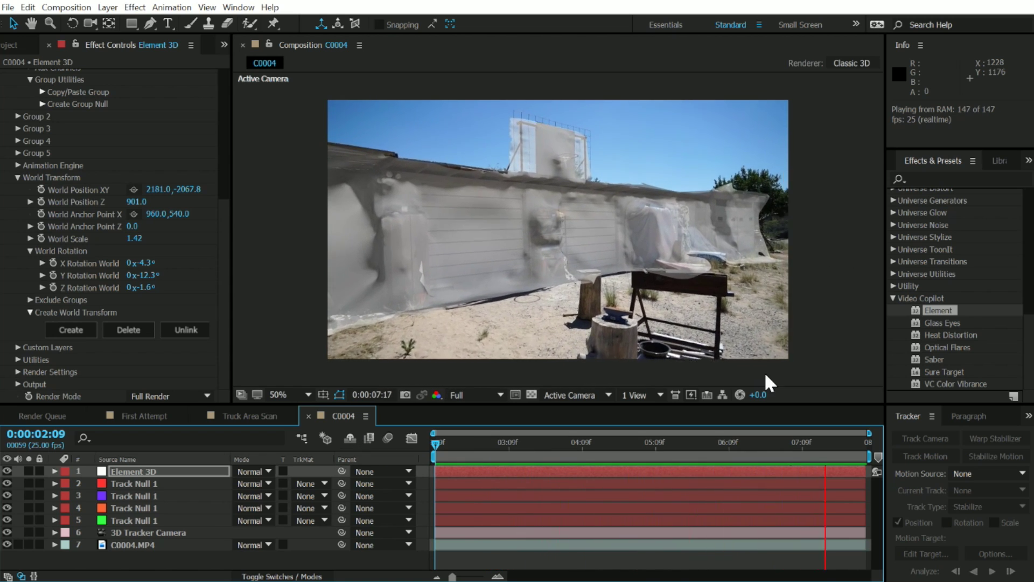
drag(528, 450, 488, 446)
Restore Force Opacity to 100% and collapse Particle Look and Group 1
scroll(79, 240, up, 10)
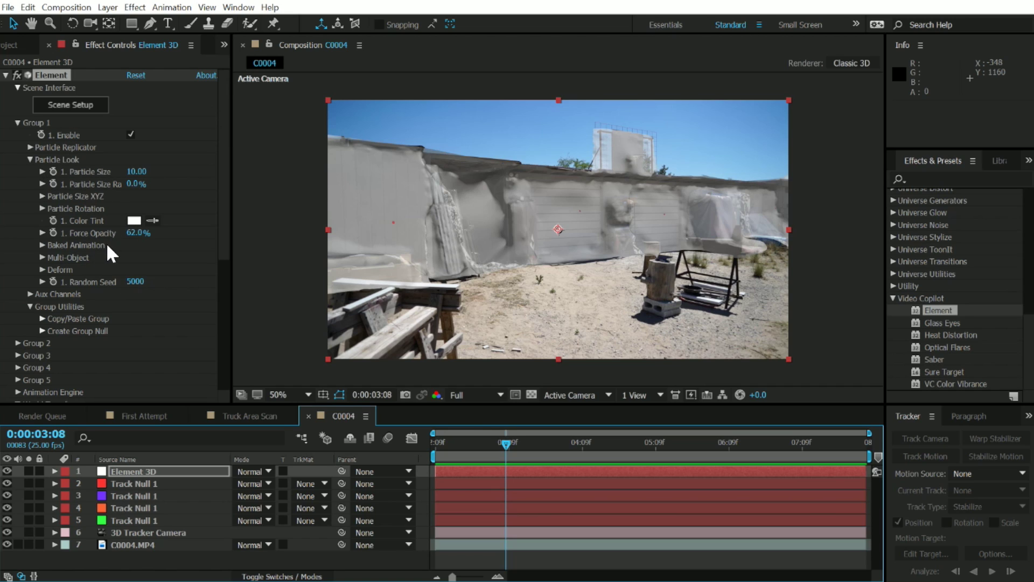
drag(132, 241, 237, 245)
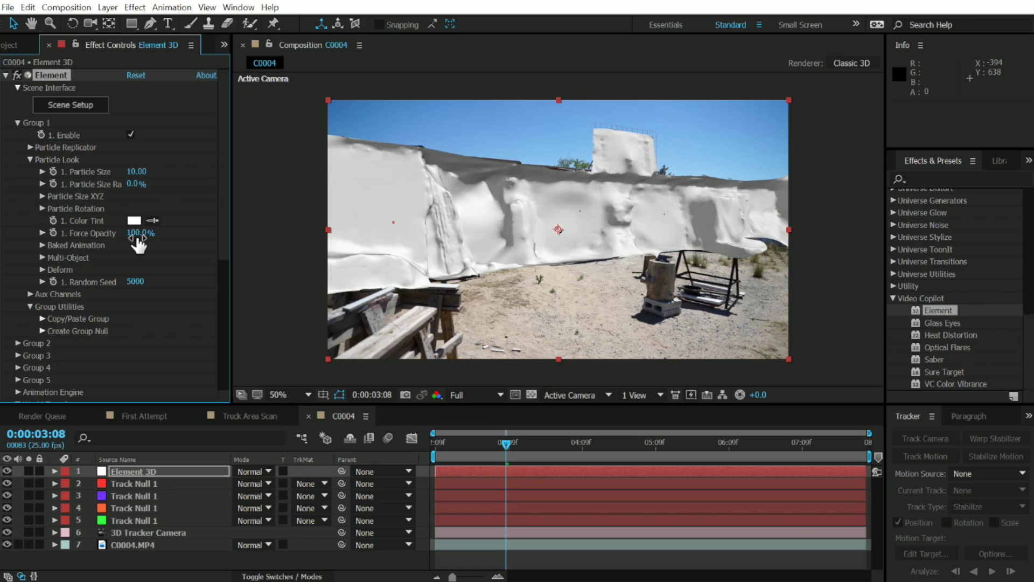
click(29, 159)
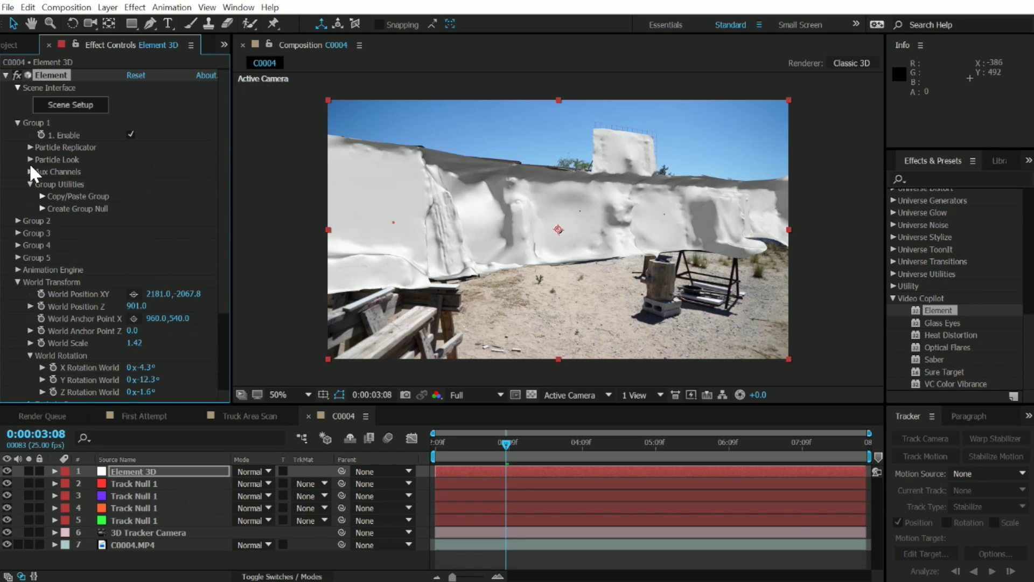
click(17, 121)
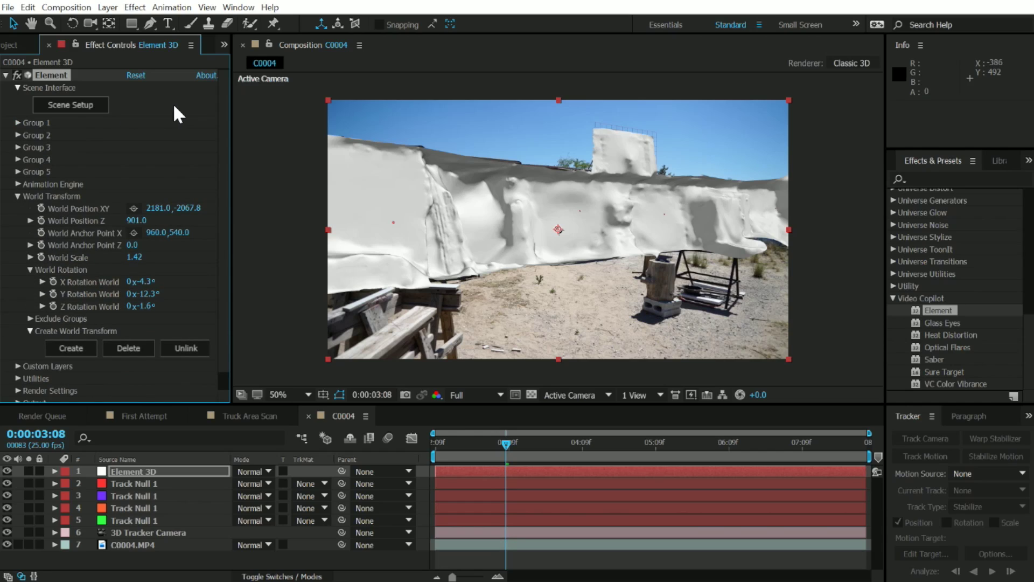
In Element 3D Scene Setup, set the shed scan material's Diffuse Color to black
click(98, 103)
scroll(705, 374, down, 3)
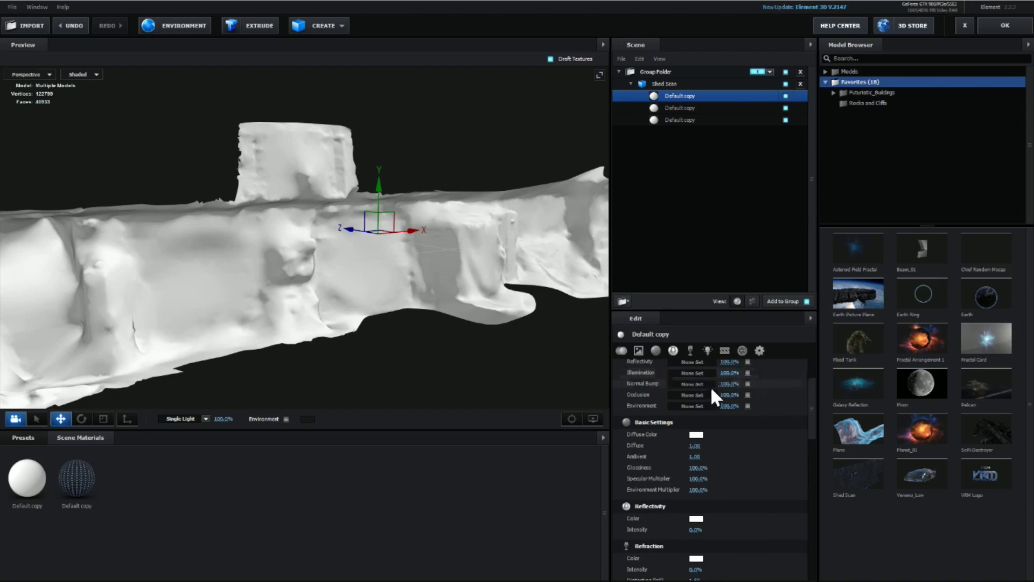
click(696, 435)
drag(696, 433, 776, 554)
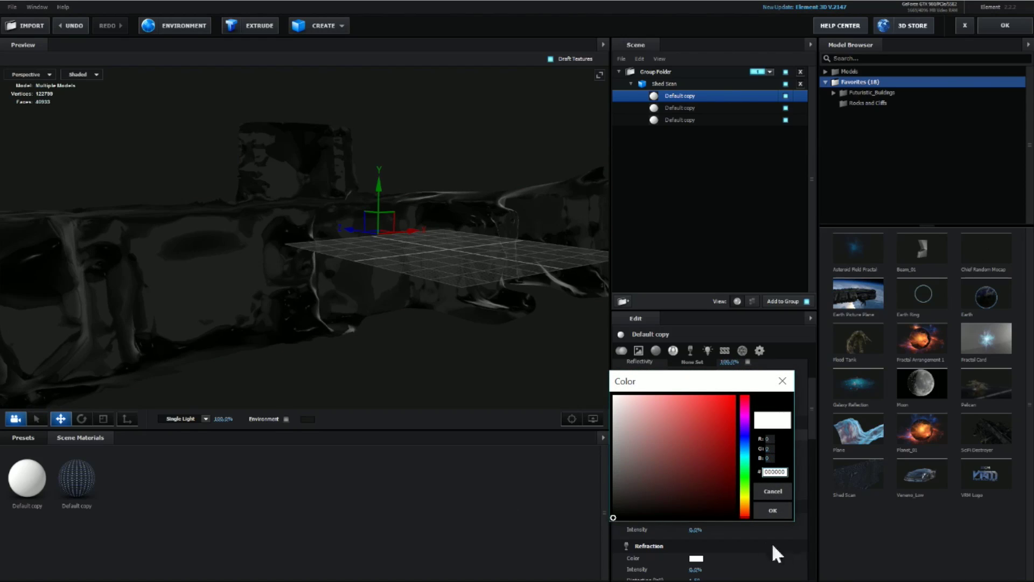
click(773, 510)
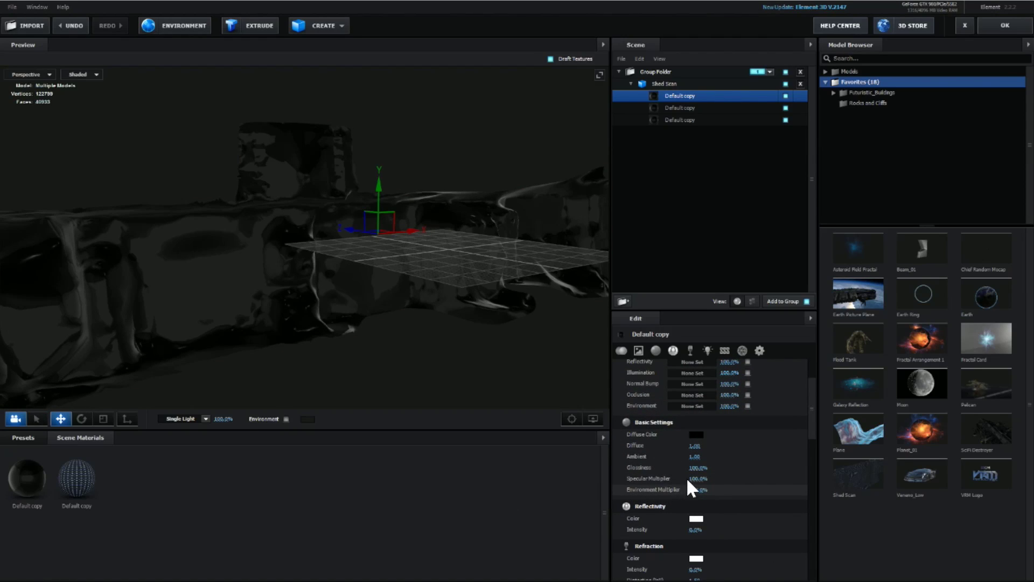
Drop Specular and Environment Multipliers to 0% and bring the grid image viewer into view
drag(693, 478, 646, 480)
drag(378, 350, 593, 426)
scroll(668, 453, up, 3)
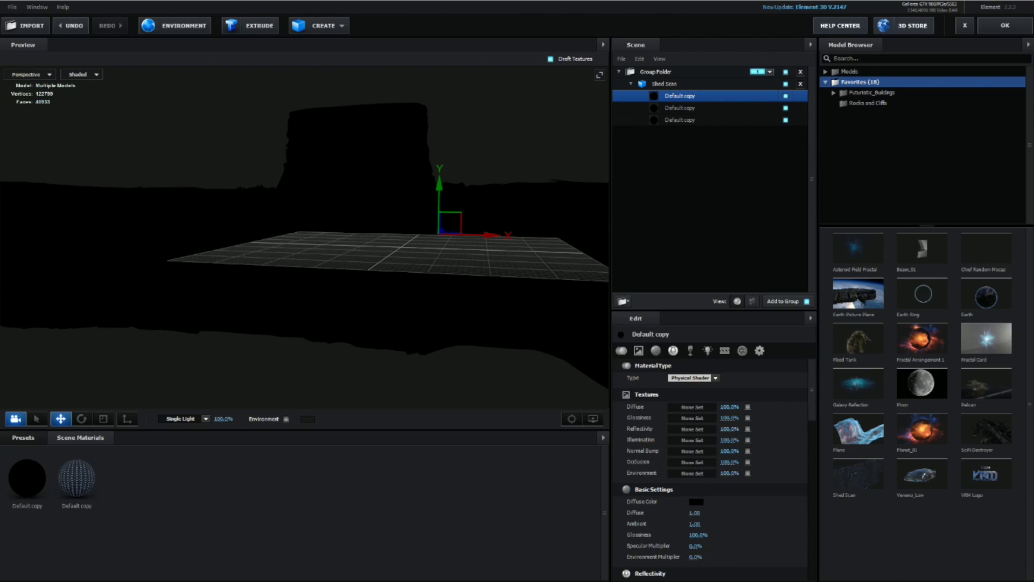
drag(450, 11, 304, 2)
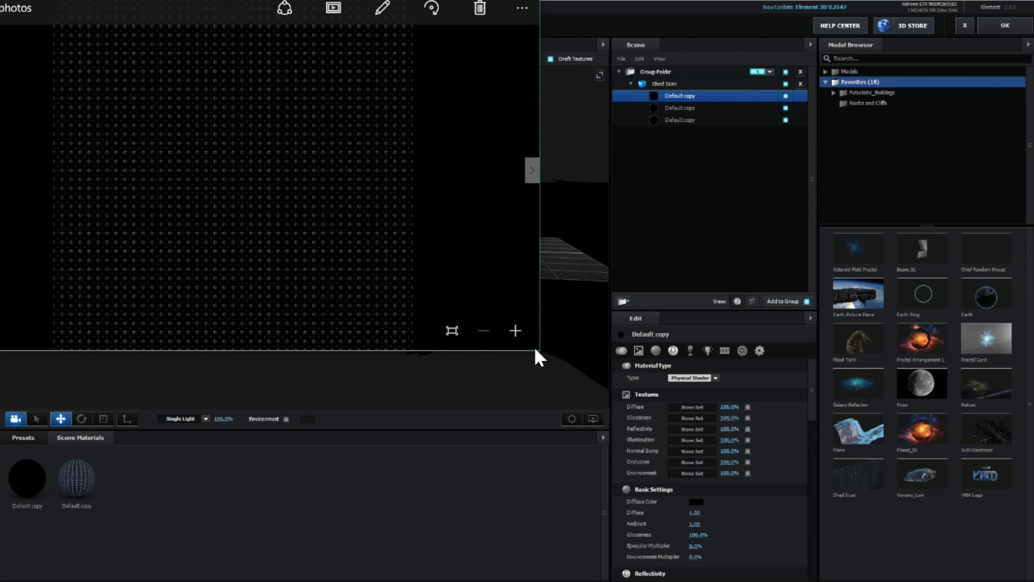
Enlarge and zoom into the grid texture image in Photos, then close it
drag(537, 356, 936, 580)
click(907, 564)
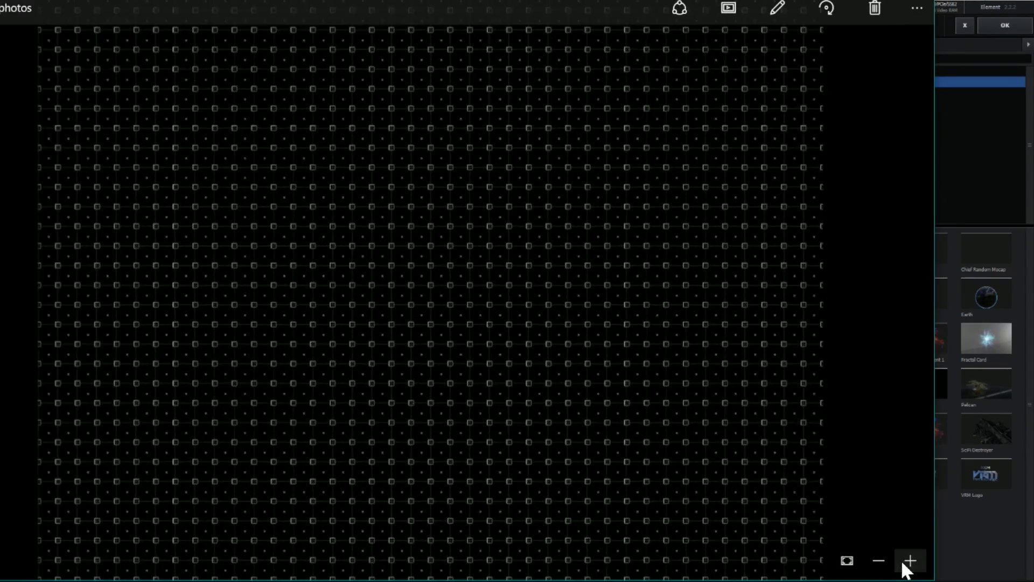
click(910, 561)
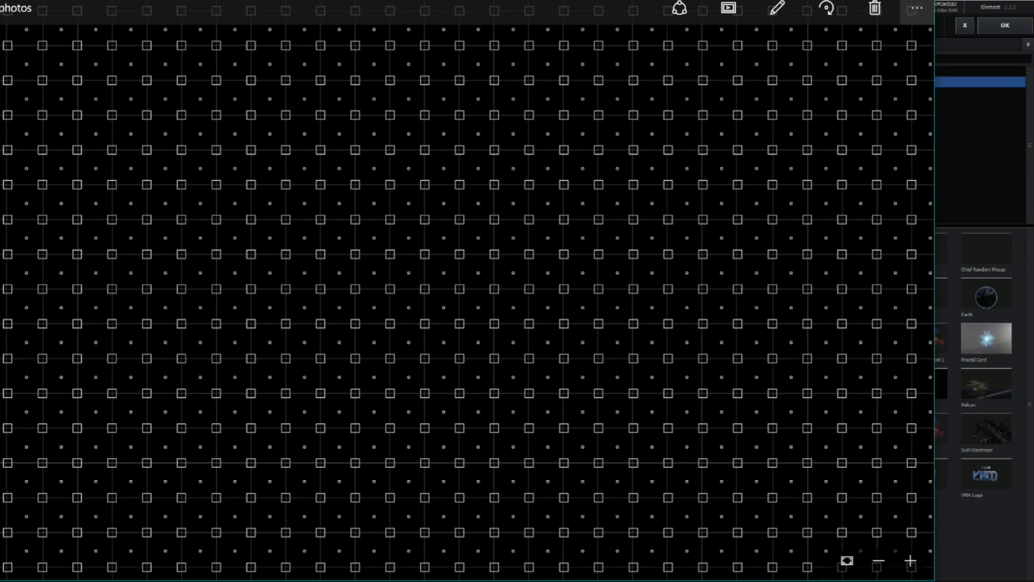
click(923, 9)
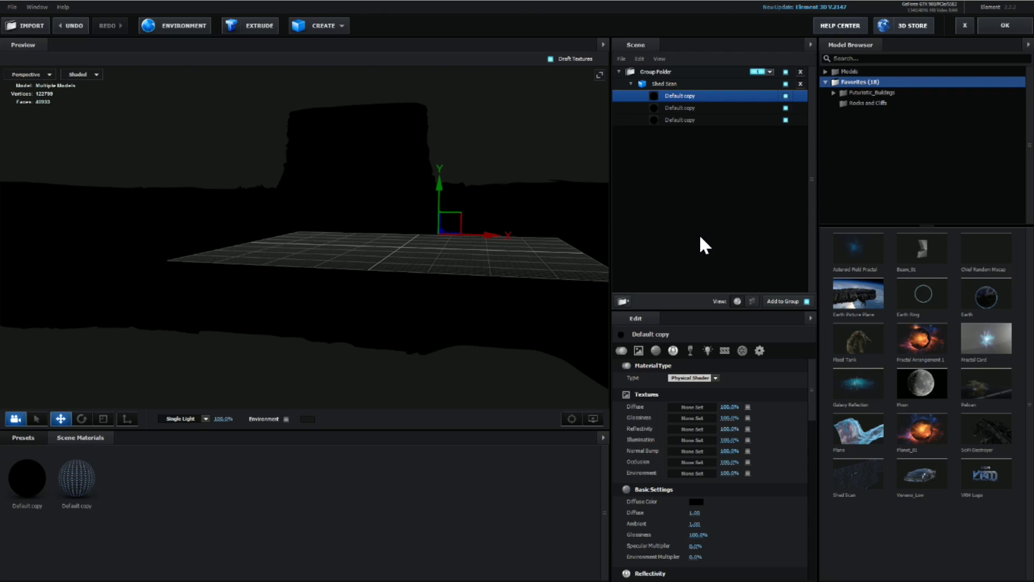
Set the Grid texture as the illumination map at about 700% intensity and orbit to check the glow
drag(877, 433, 689, 437)
drag(399, 338, 434, 312)
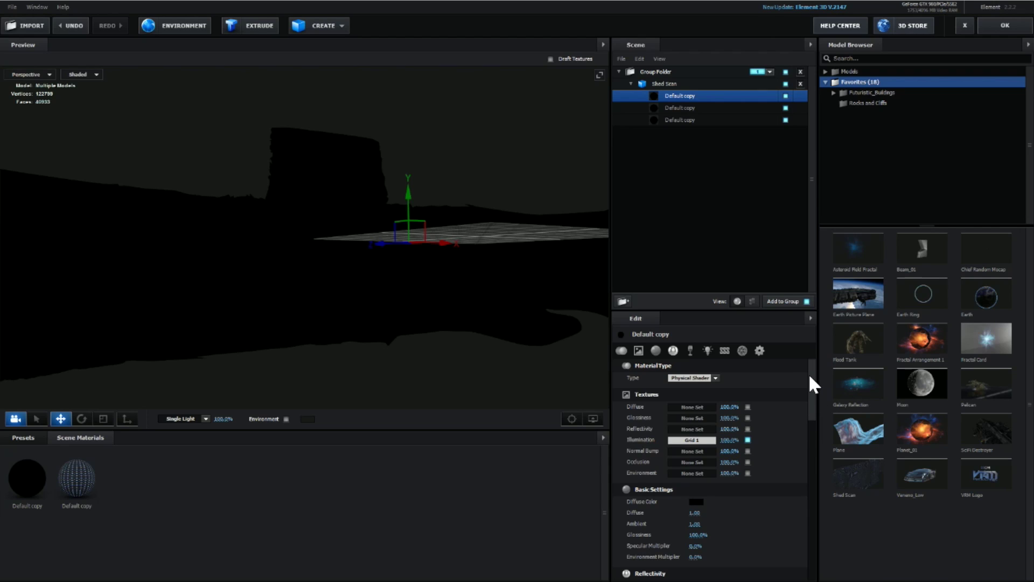
drag(810, 376, 807, 450)
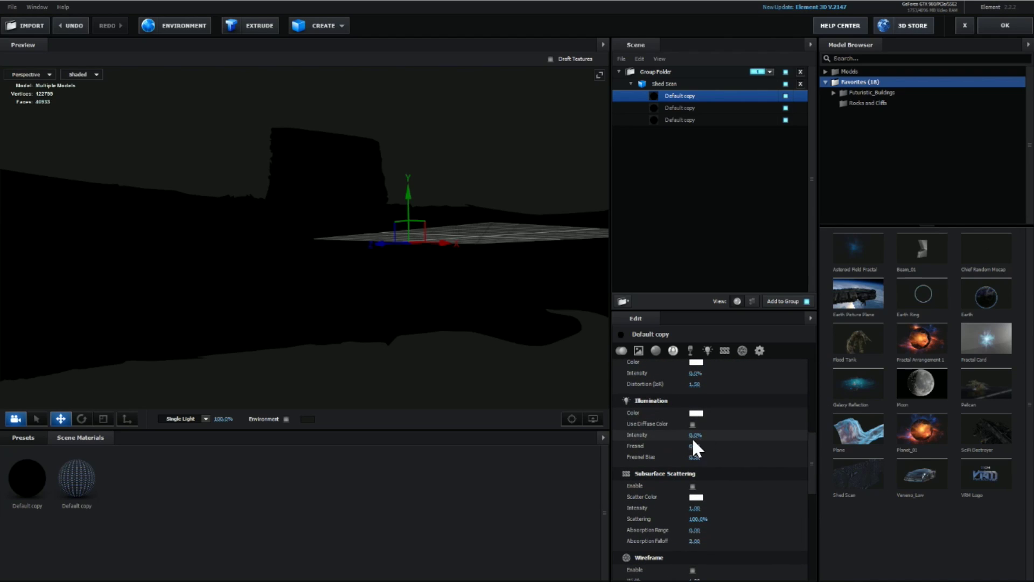
drag(693, 437, 1027, 439)
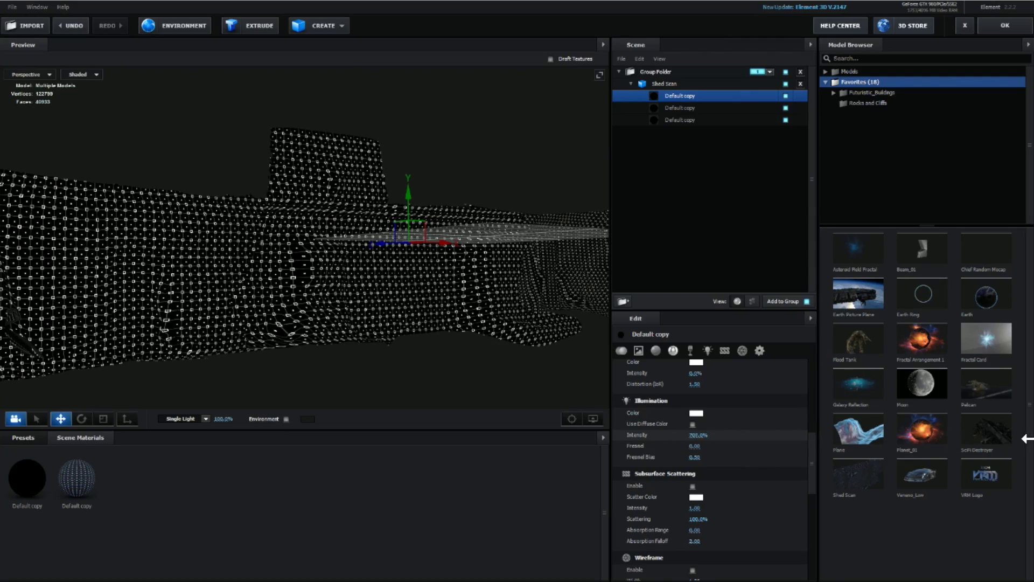
scroll(429, 328, up, 5)
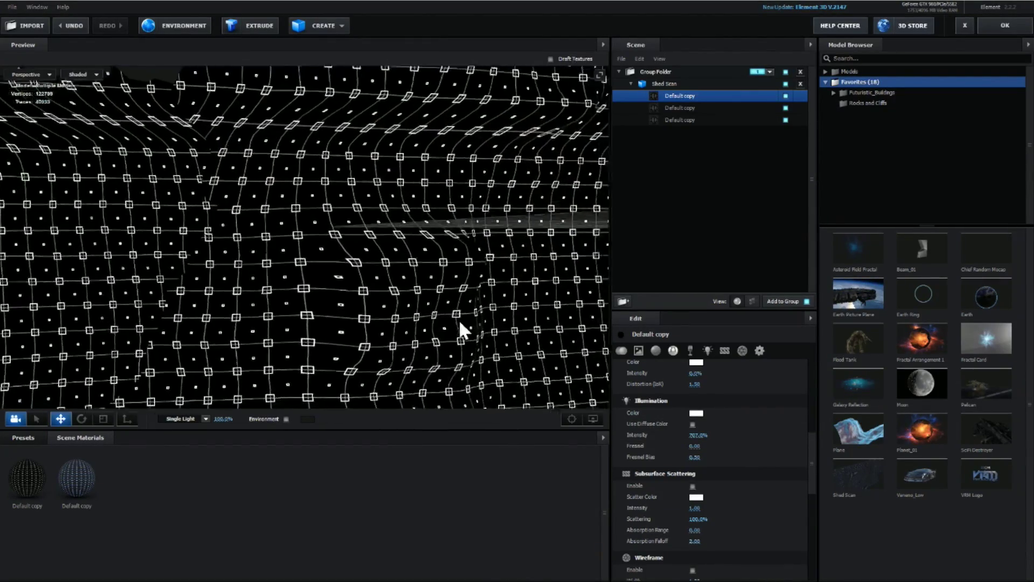
scroll(458, 319, down, 10)
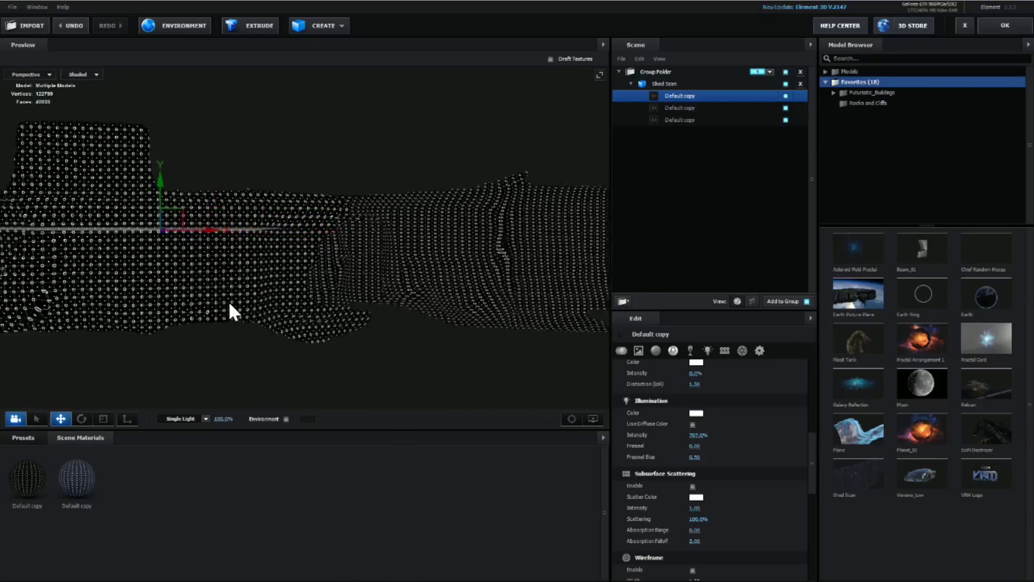
drag(230, 304, 466, 300)
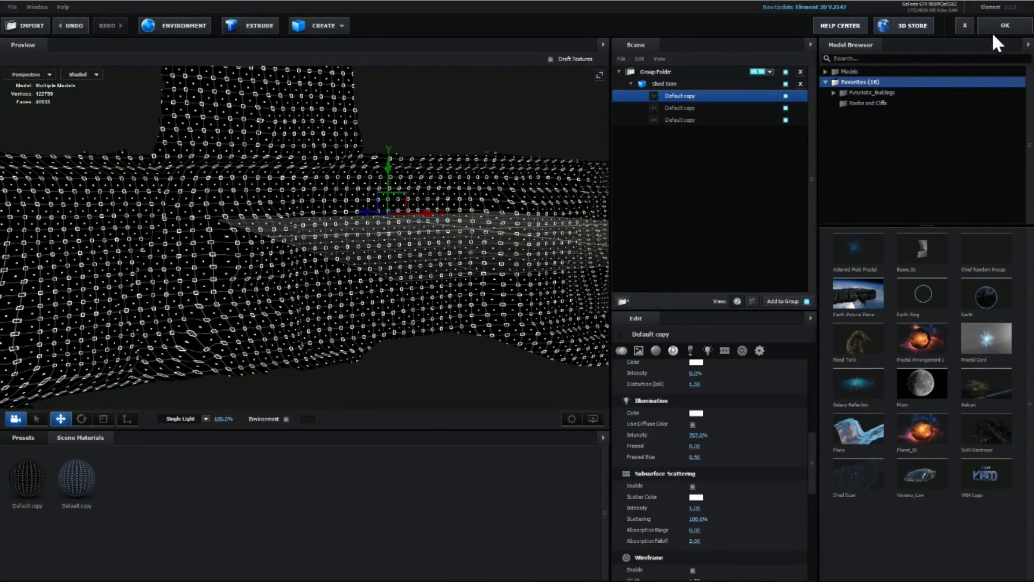
Apply the scene setup and set the Element 3D layer's blending mode to Add
click(1009, 27)
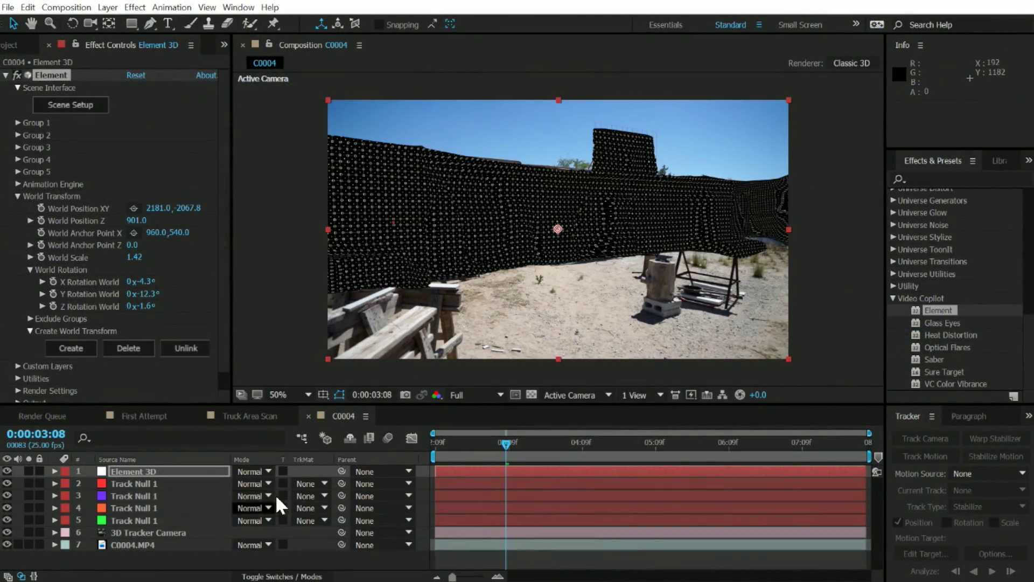
click(250, 472)
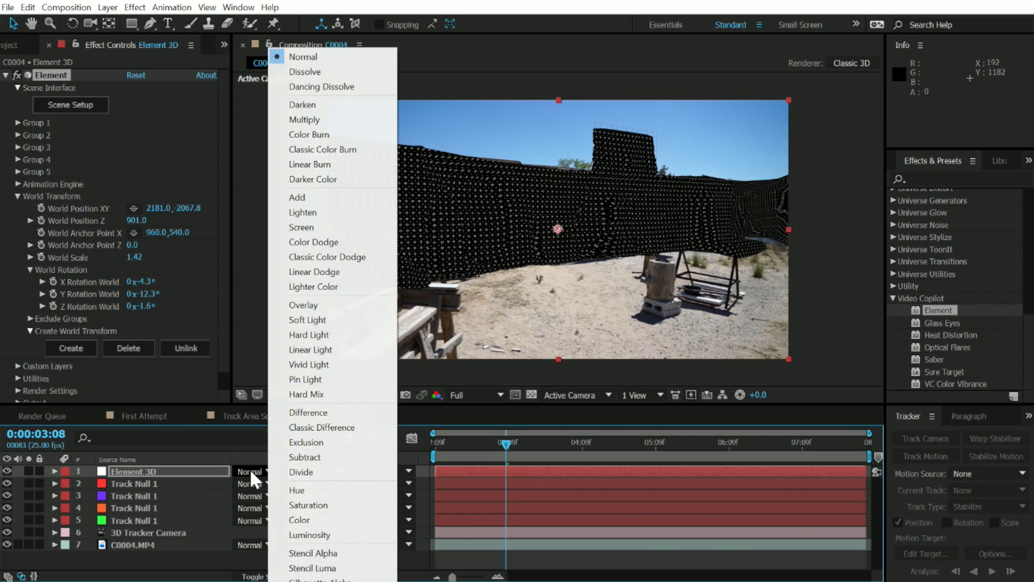
click(337, 199)
scroll(625, 208, up, 3)
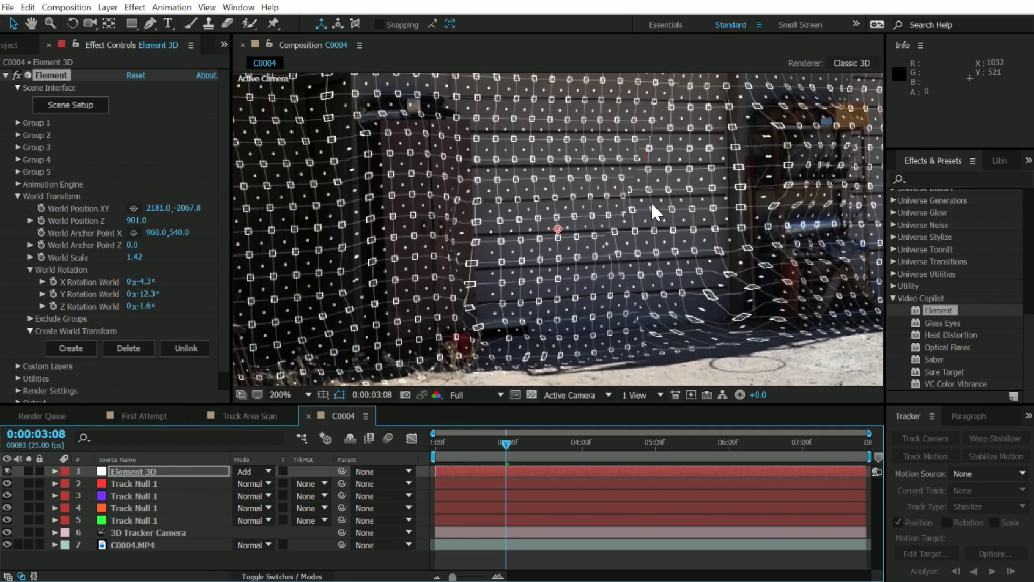
scroll(606, 250, down, 3)
Preview and scrub the clip to check the grid stays tracked on the shed wall
click(505, 461)
key(space)
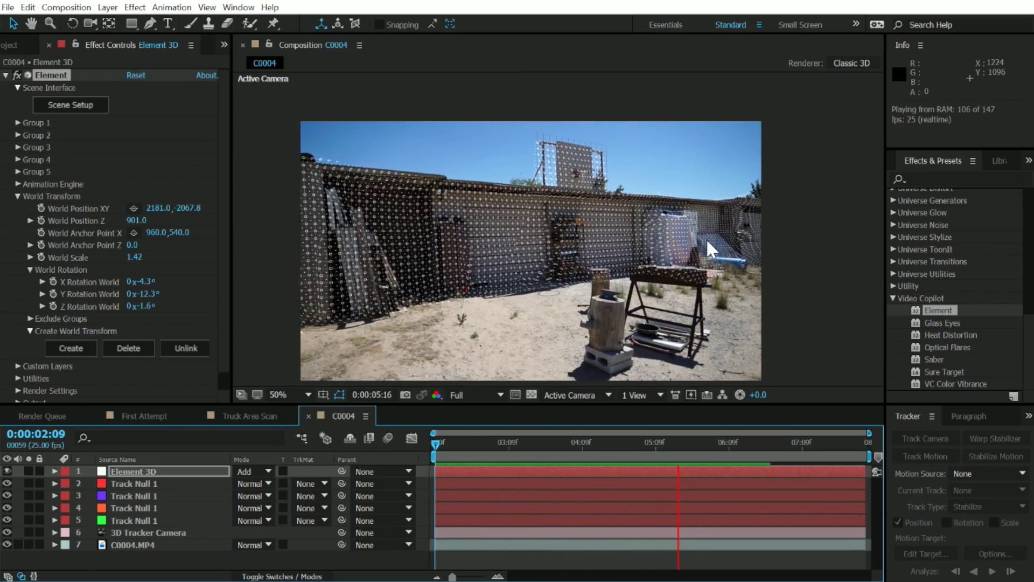
key(space)
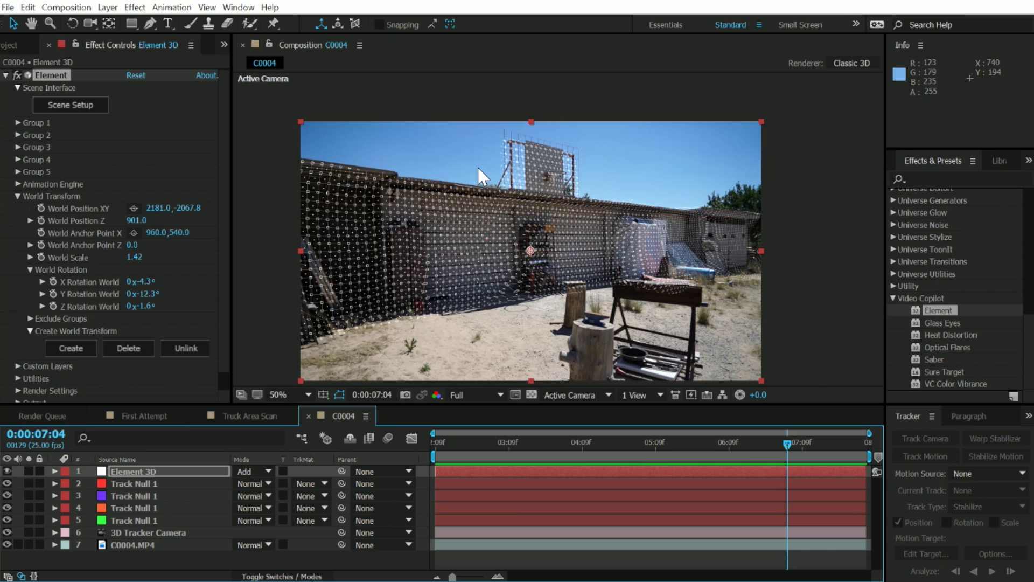
click(758, 453)
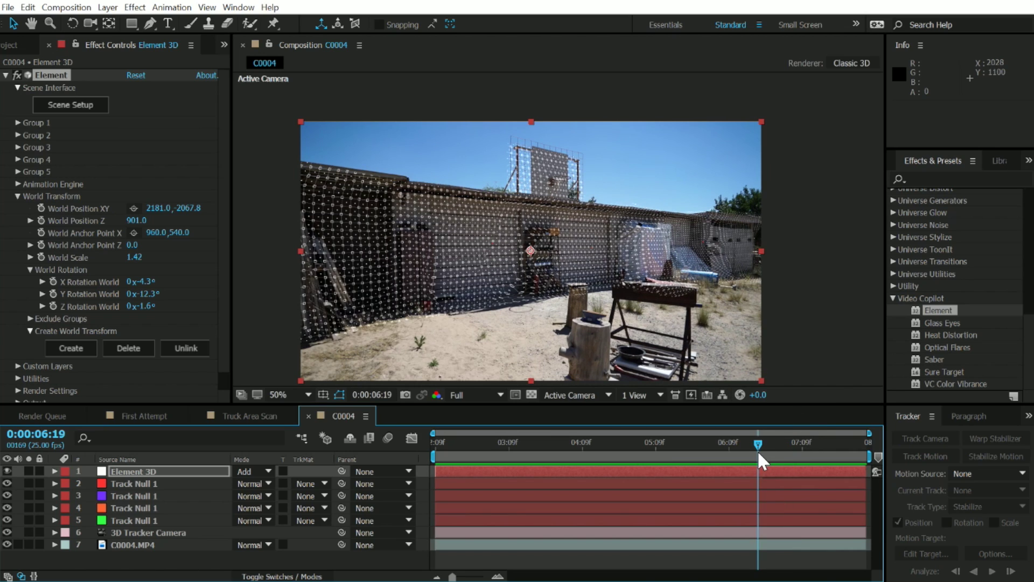
drag(751, 447, 690, 424)
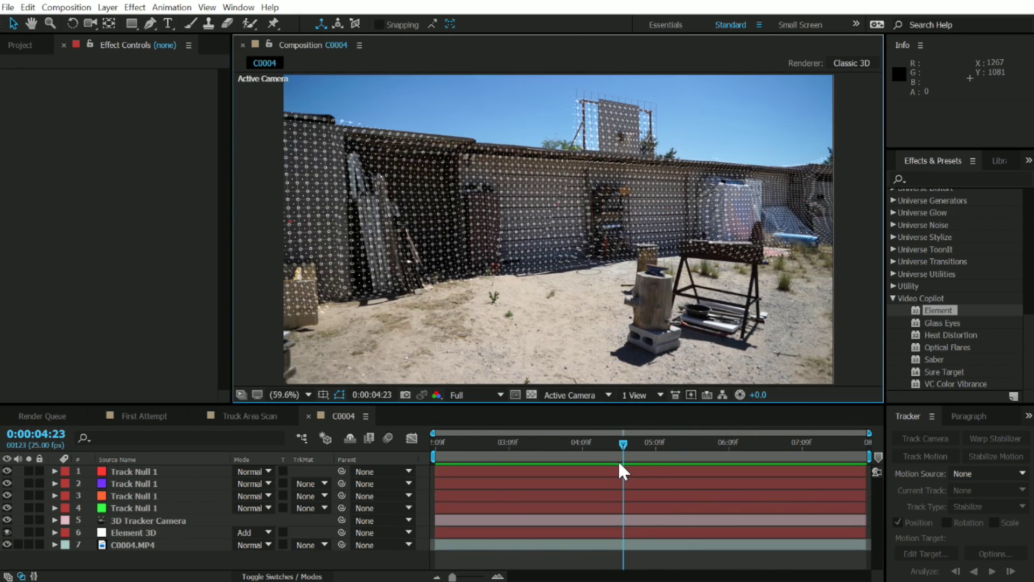
drag(624, 445, 732, 447)
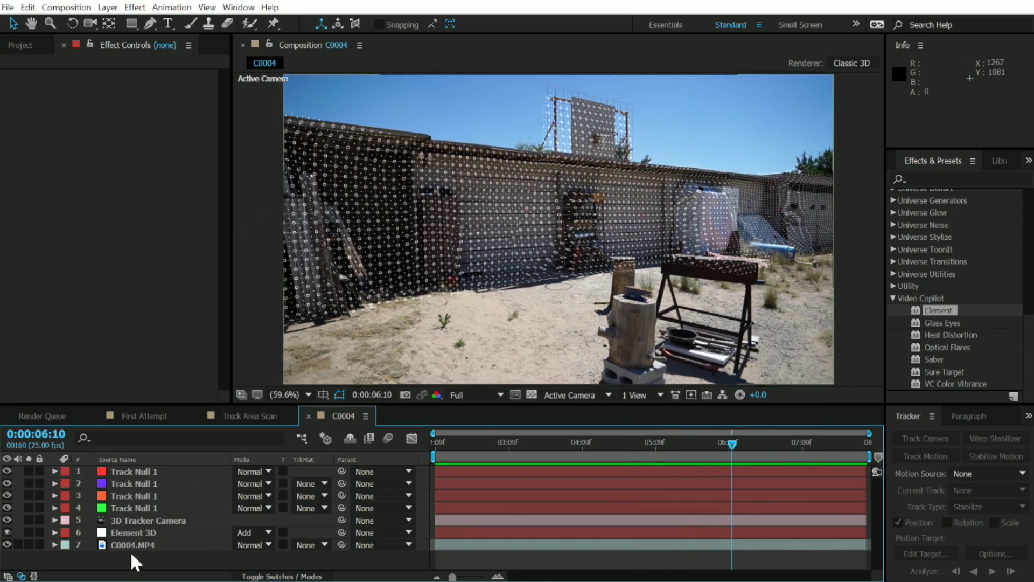
Duplicate the Element 3D layer with Ctrl+D and solo the copy
click(141, 531)
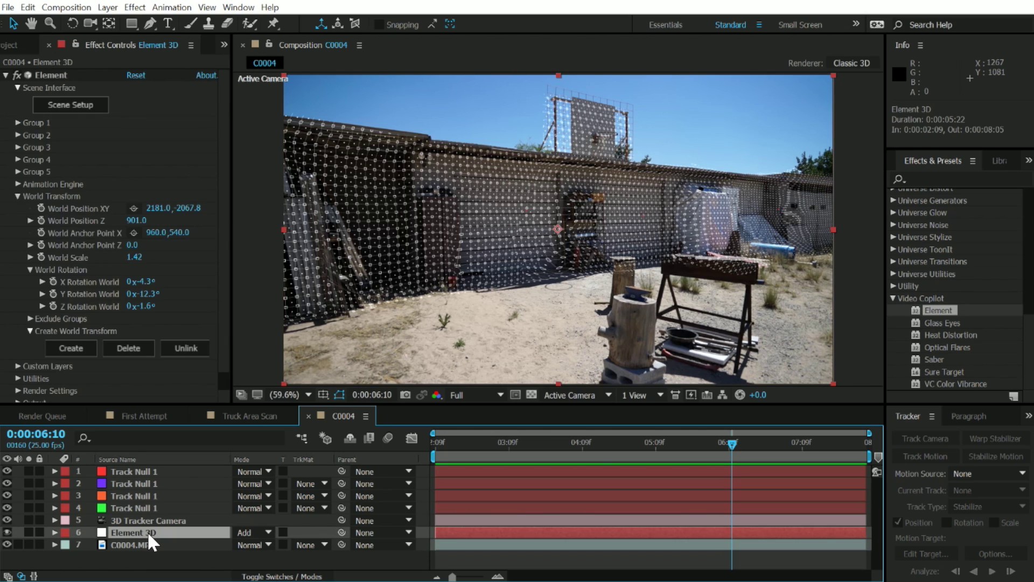
key(ctrl+d)
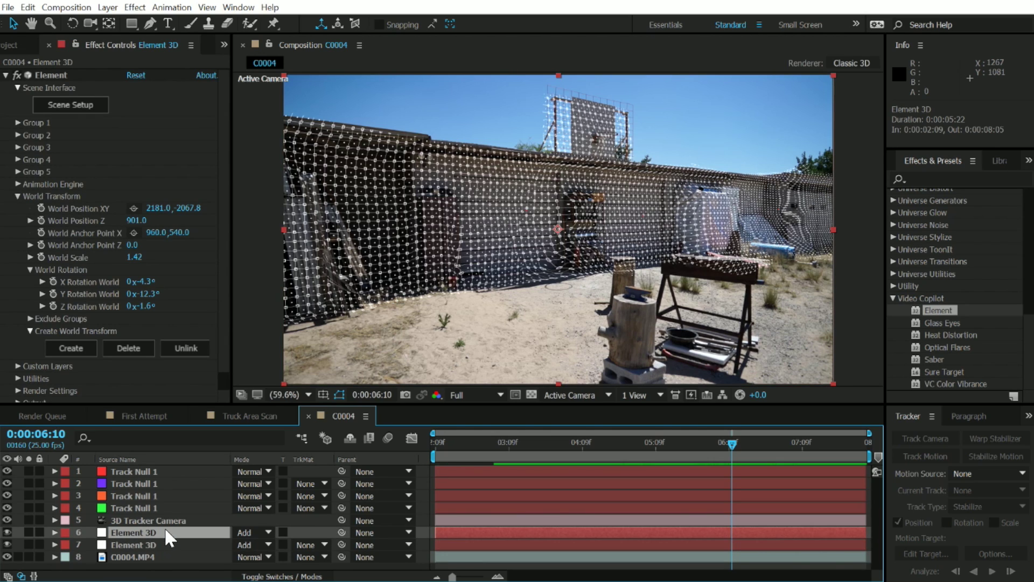
click(29, 532)
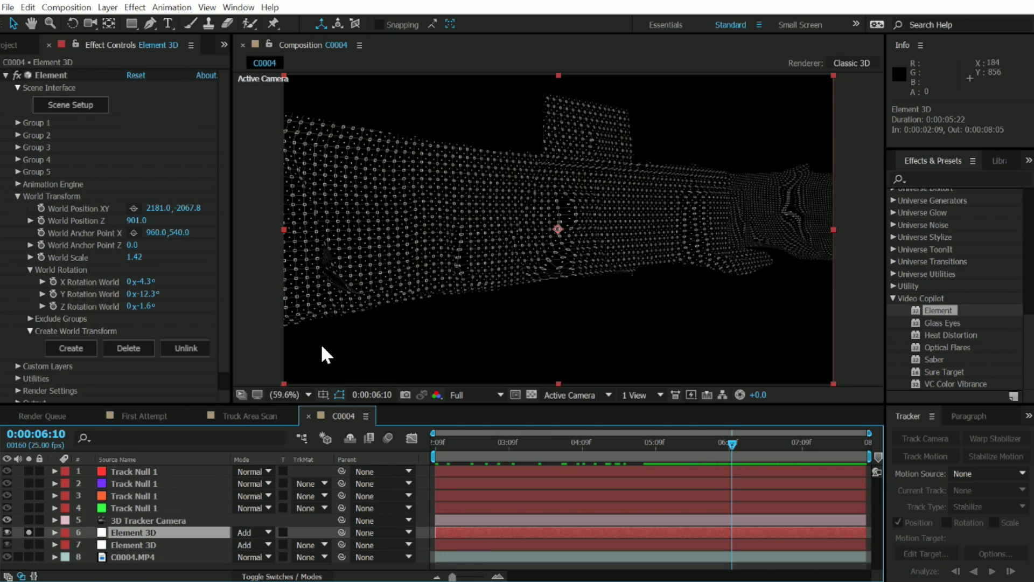
In the copy's Scene Setup, lower Illumination Intensity to 0%
click(92, 108)
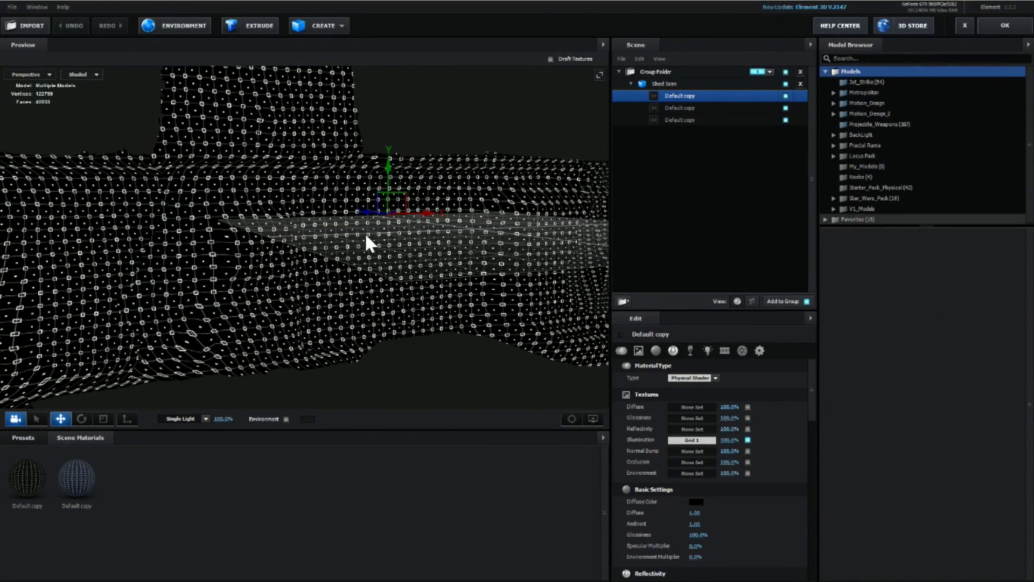
scroll(365, 231, down, 5)
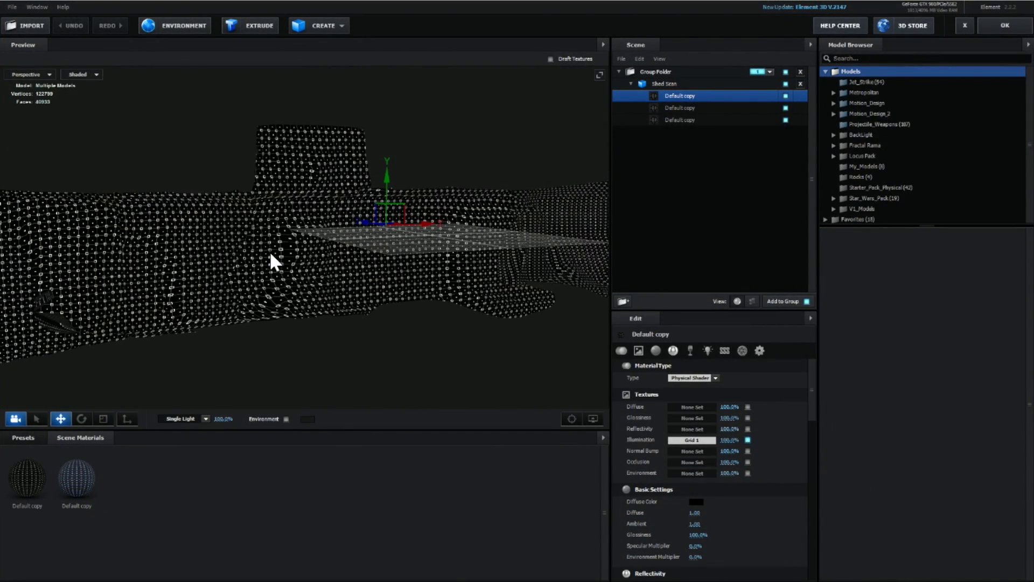
scroll(271, 256, up, 5)
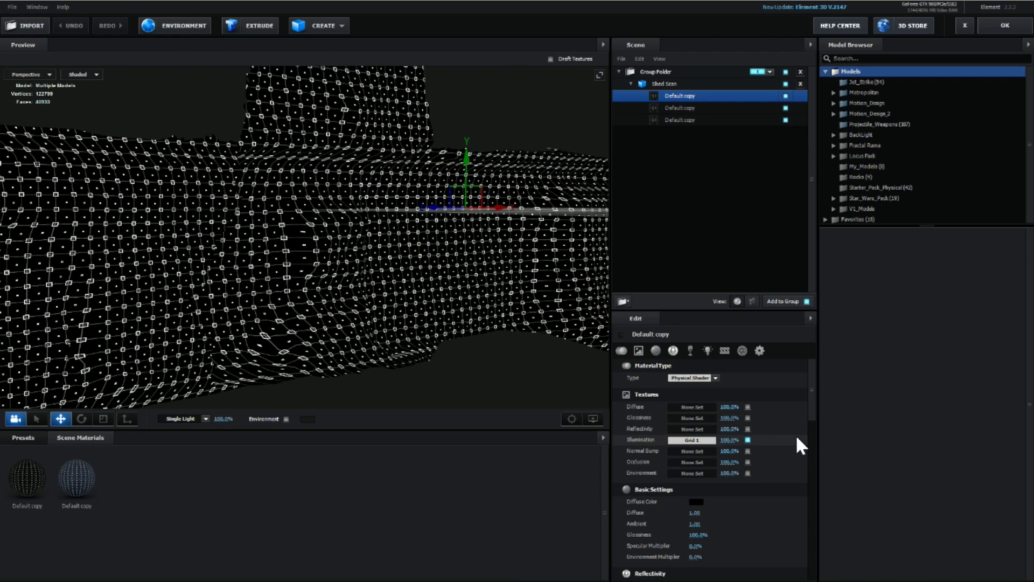
scroll(796, 434, down, 10)
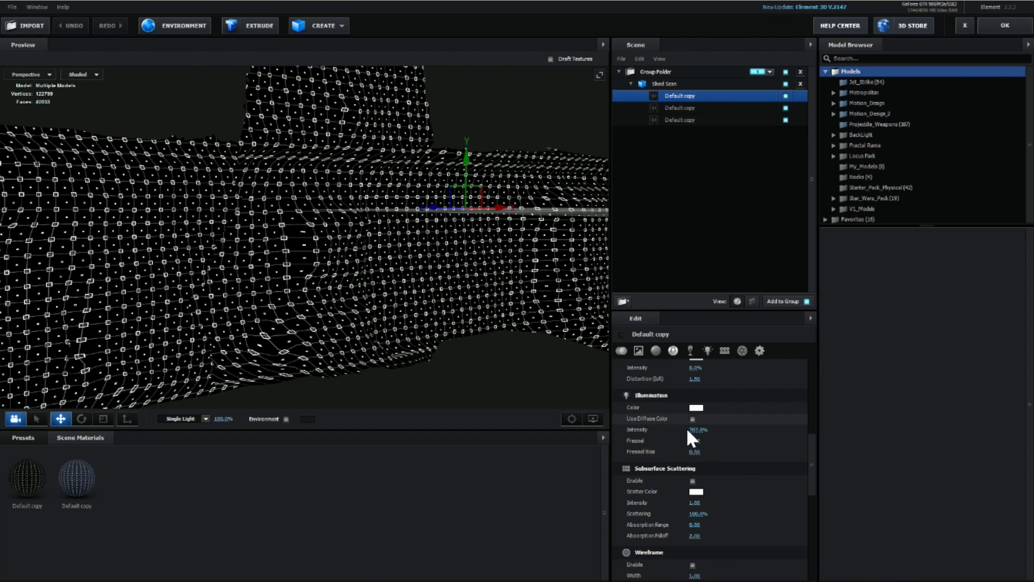
drag(697, 432, 326, 439)
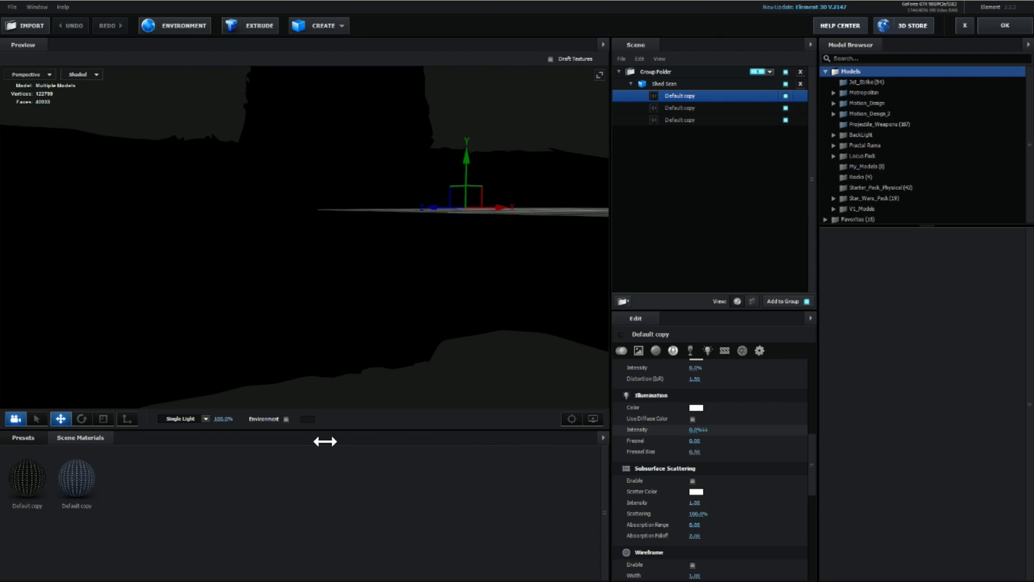
drag(302, 388, 430, 369)
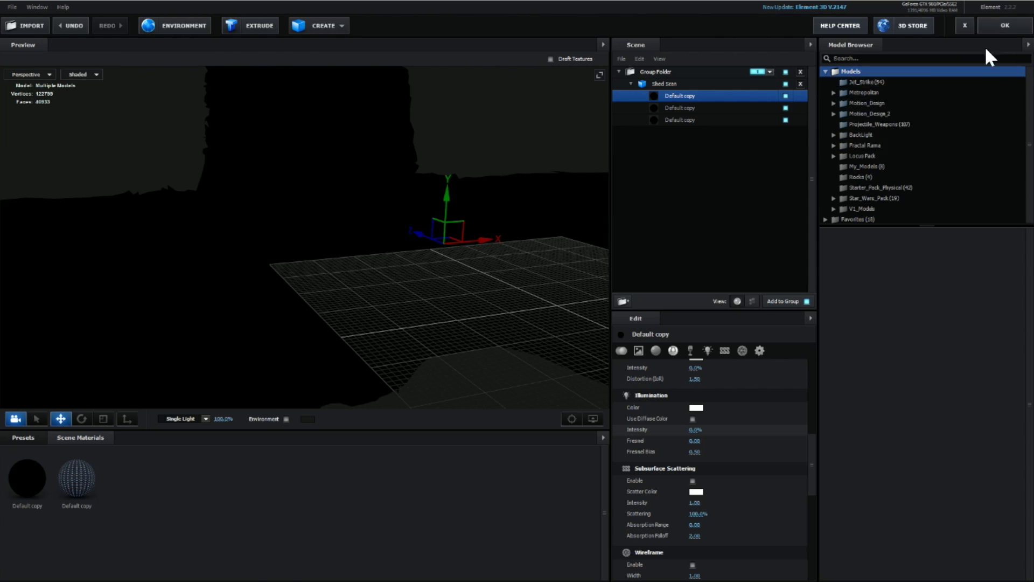
Return to the composition with transparency shown and expand the Render Settings' Fog group
click(1003, 25)
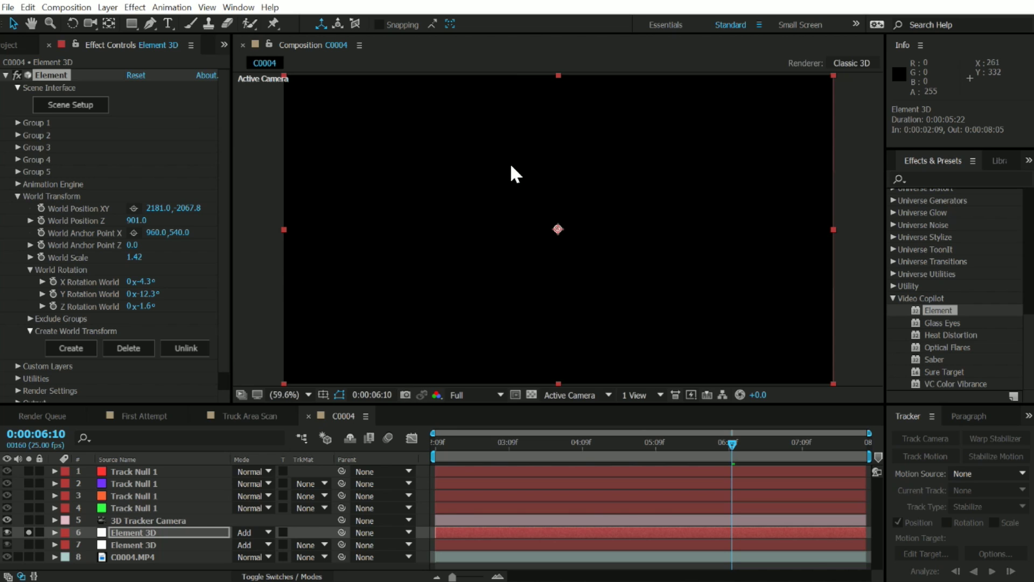
click(532, 395)
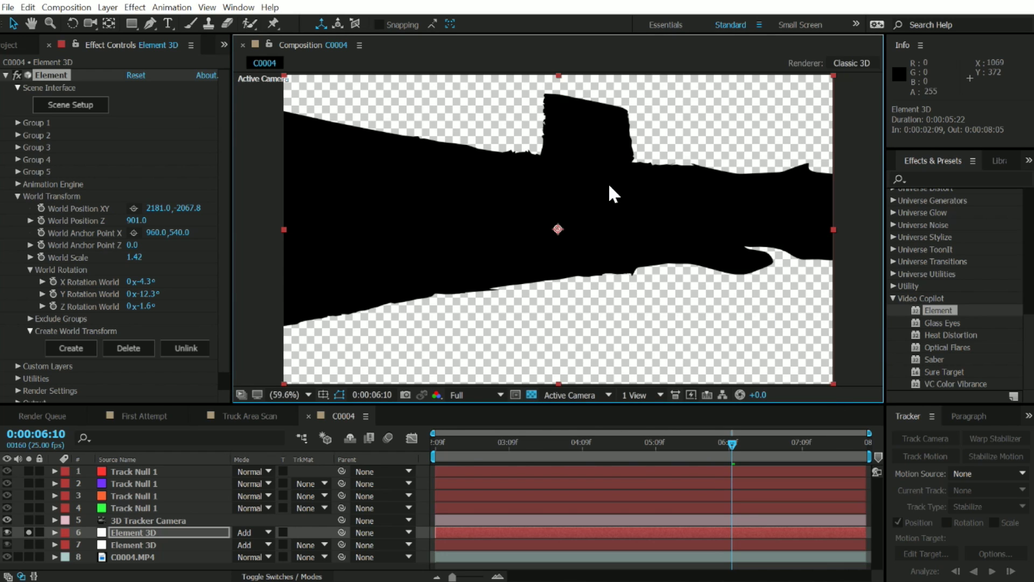
drag(732, 443, 594, 443)
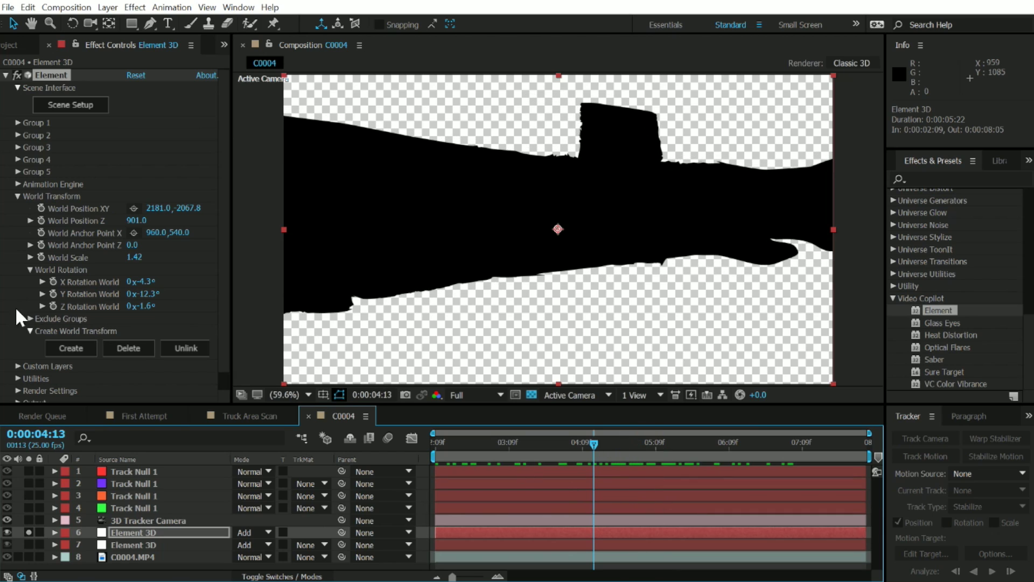
click(18, 197)
click(18, 232)
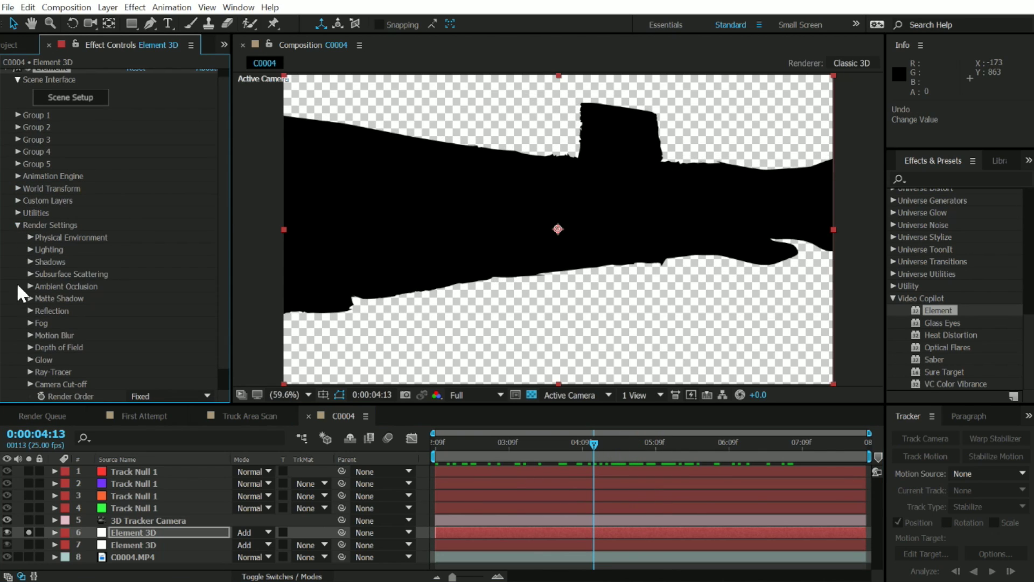
click(29, 322)
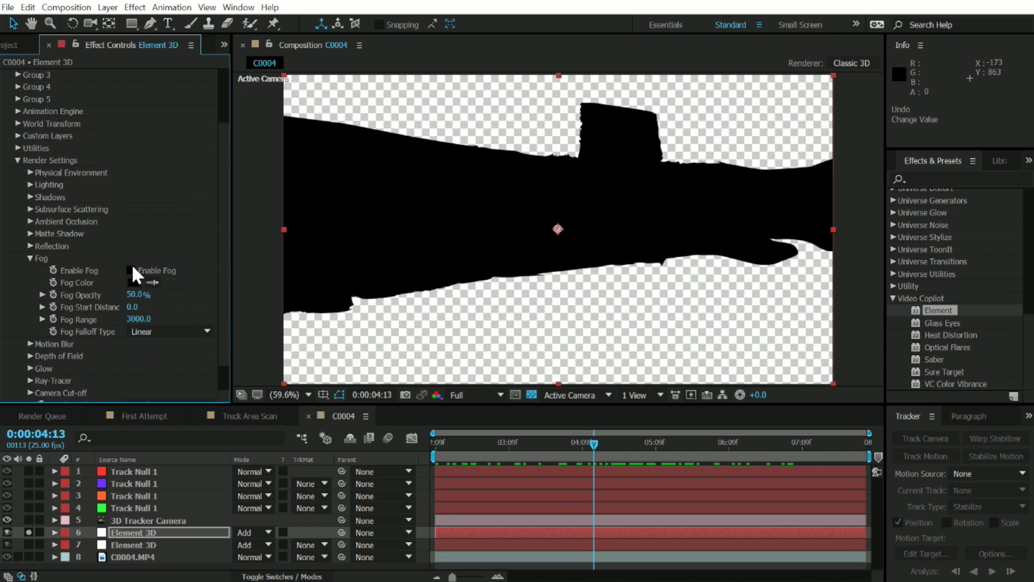
Set the fog colour to white FFFFFF, opacity 100% and falloff type Taper
click(133, 281)
text(FFFFFF)
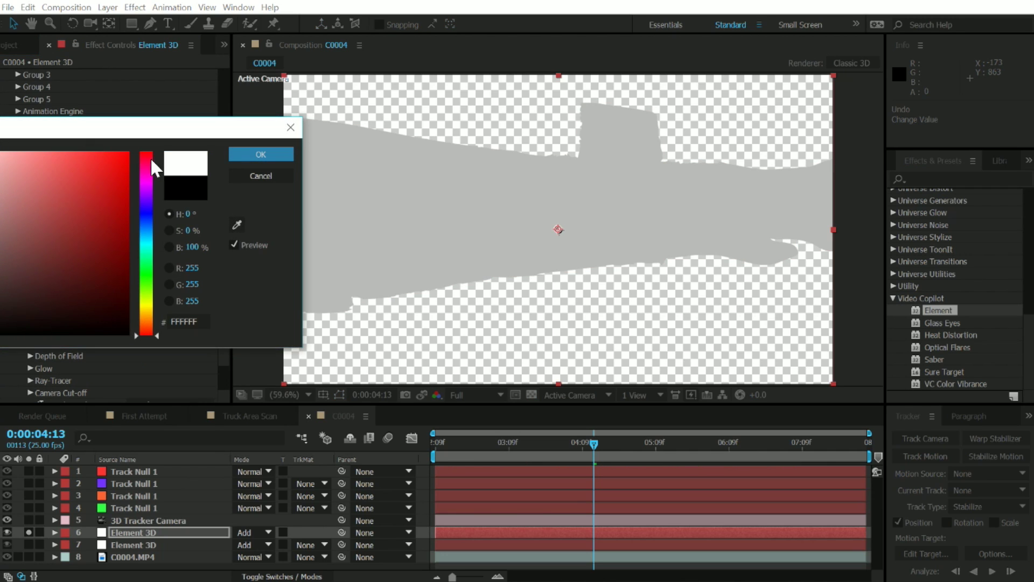
click(261, 154)
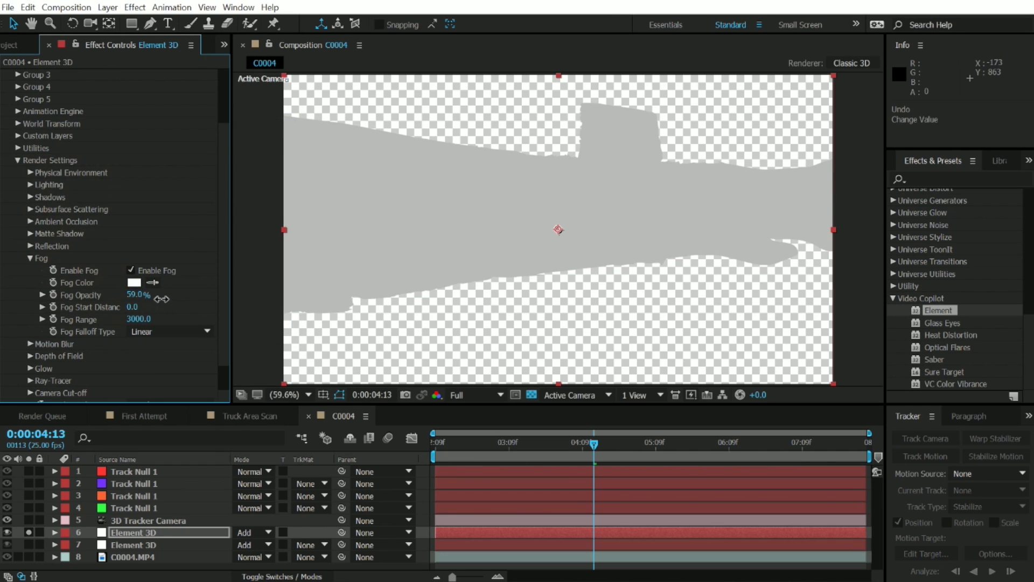
drag(161, 299, 256, 297)
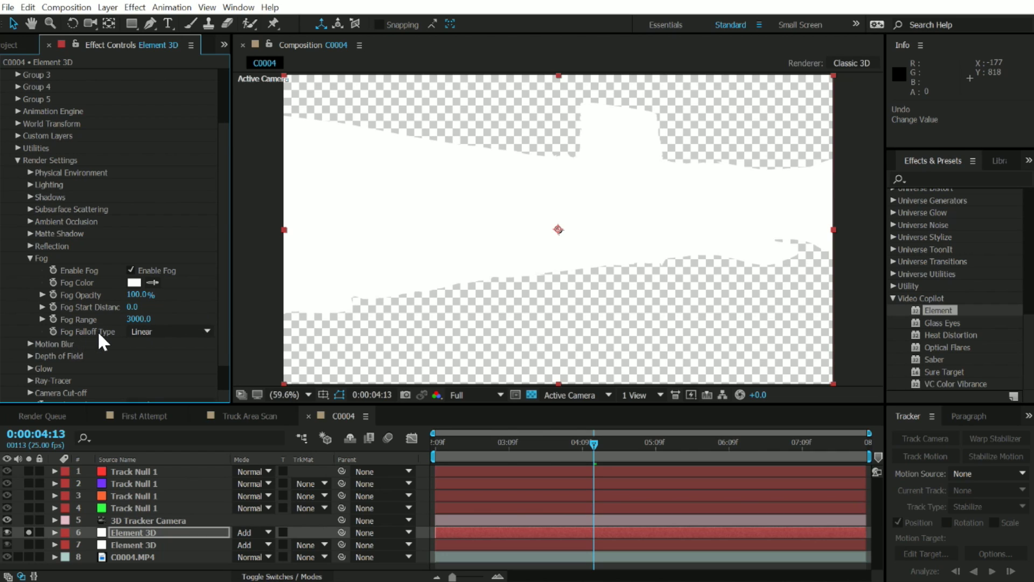
click(146, 332)
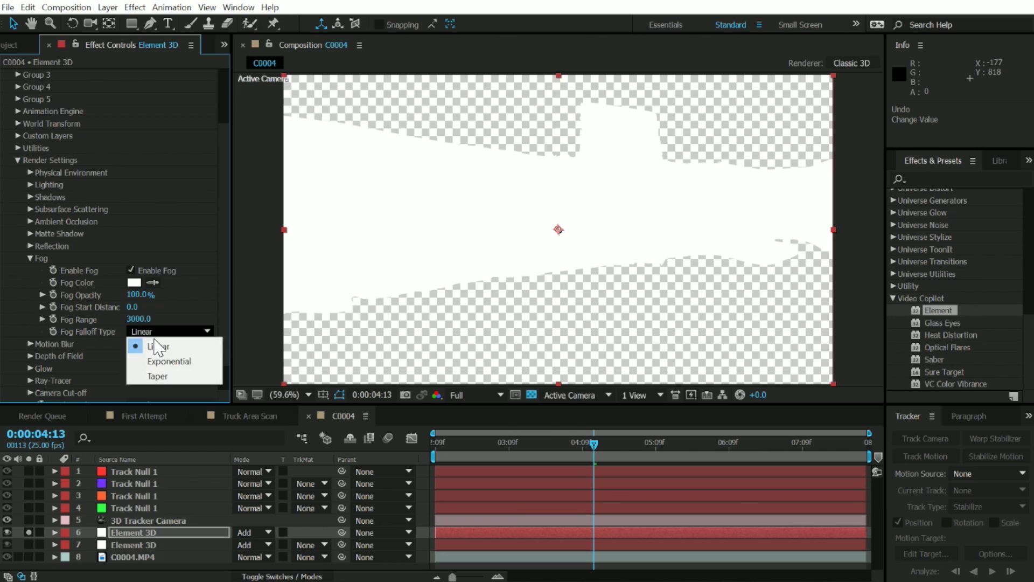
click(156, 376)
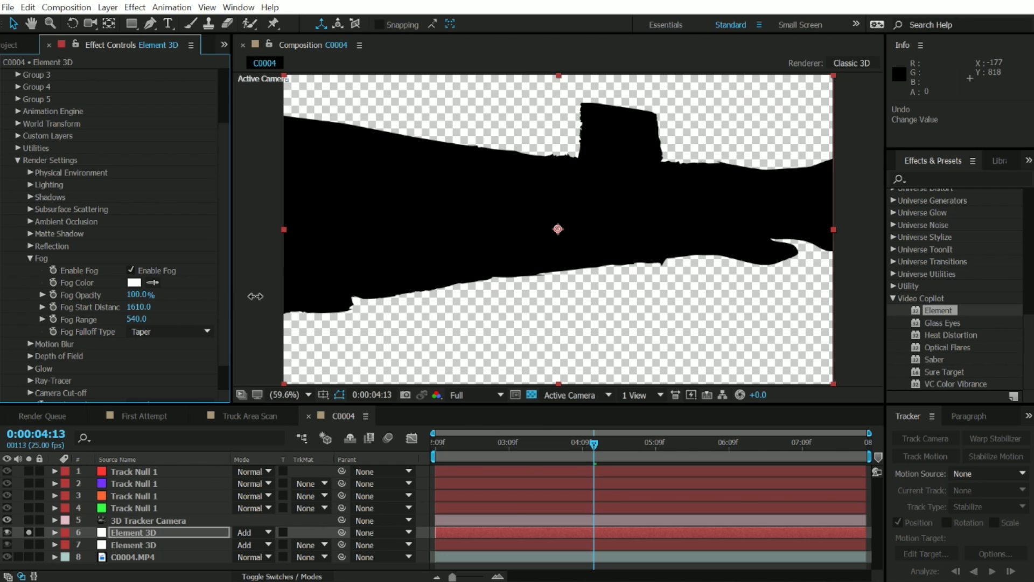
Keyframe Fog Start Distance from 3740 to 13990 and preview the sweeping band
drag(345, 292, 653, 375)
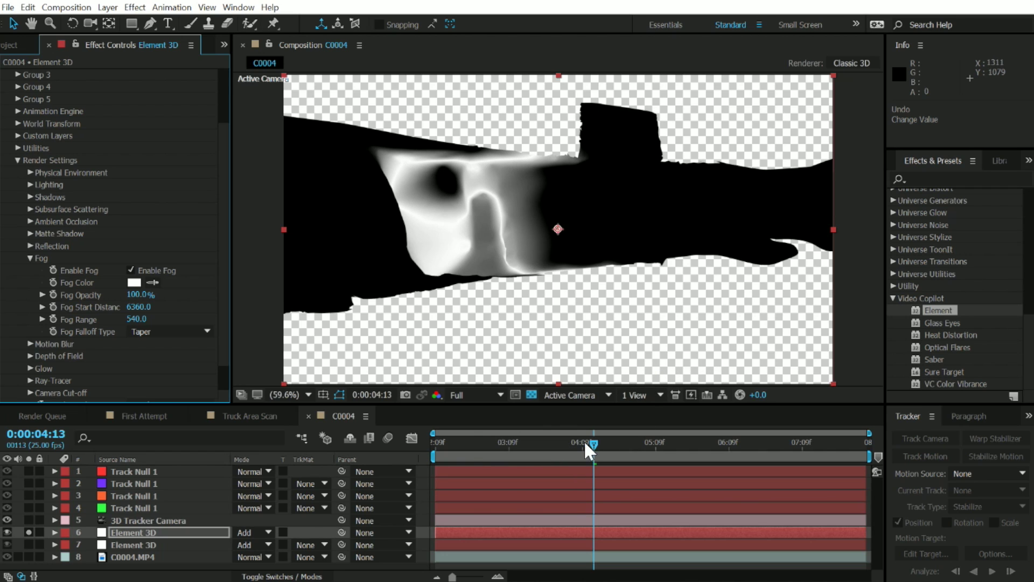
drag(584, 441, 373, 452)
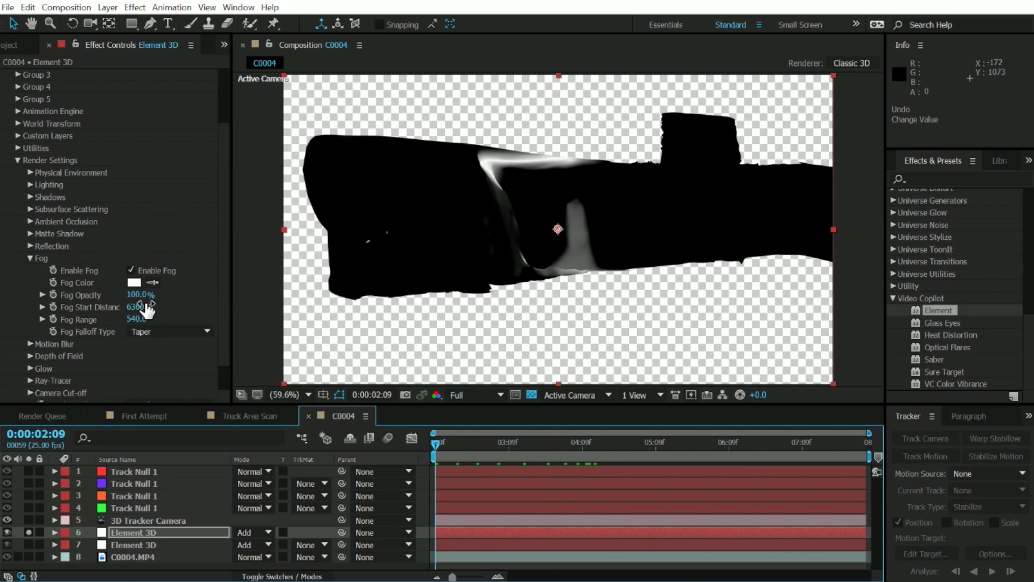
drag(146, 310, 4, 330)
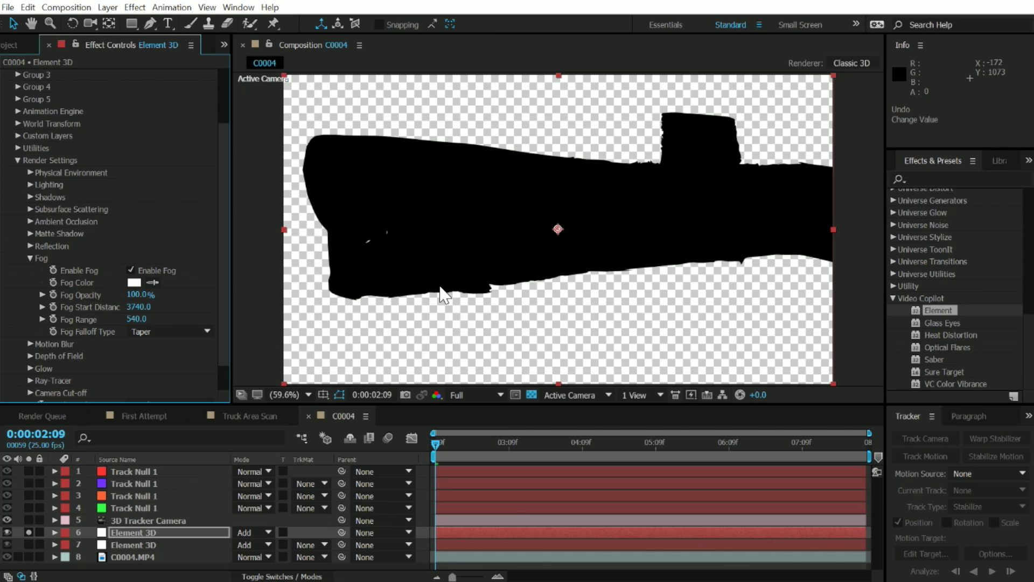
click(53, 308)
drag(457, 443, 824, 454)
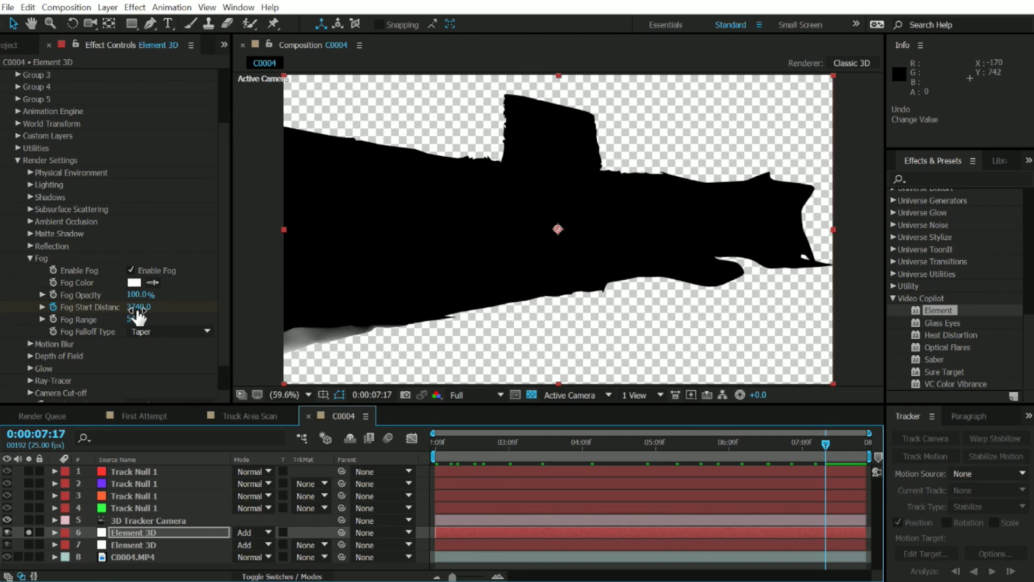
drag(138, 312, 217, 309)
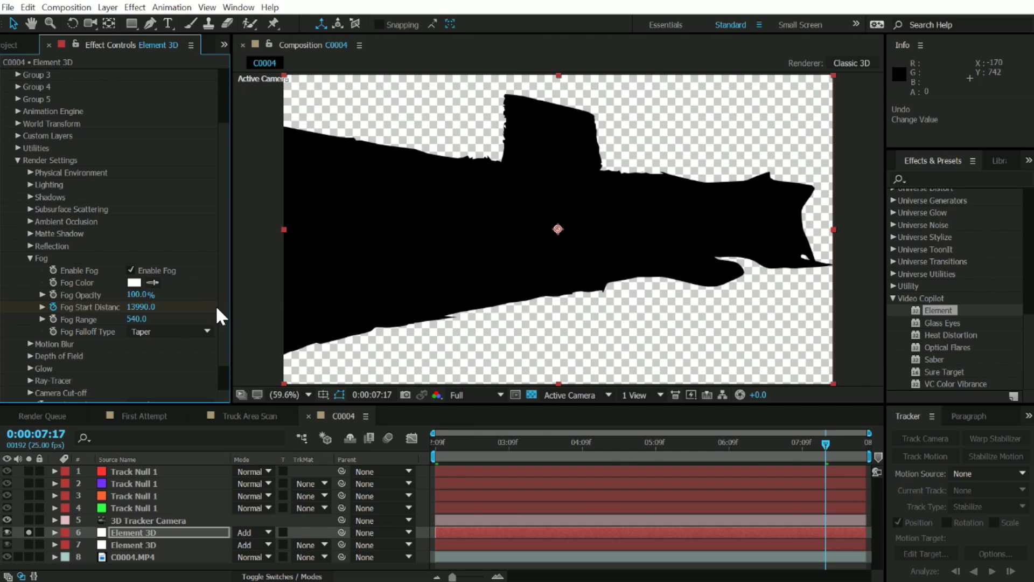
key(space)
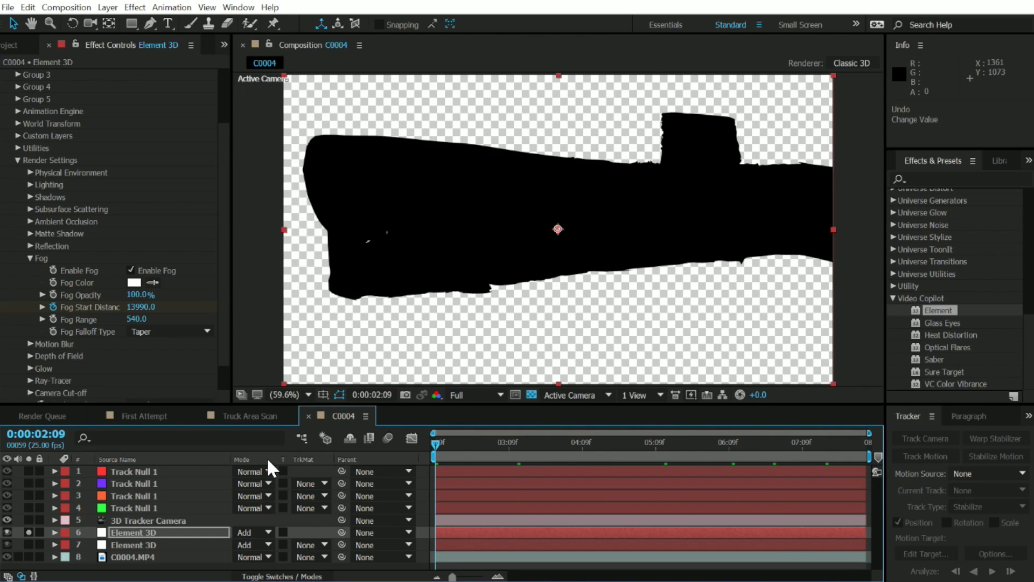
key(ctrl+z)
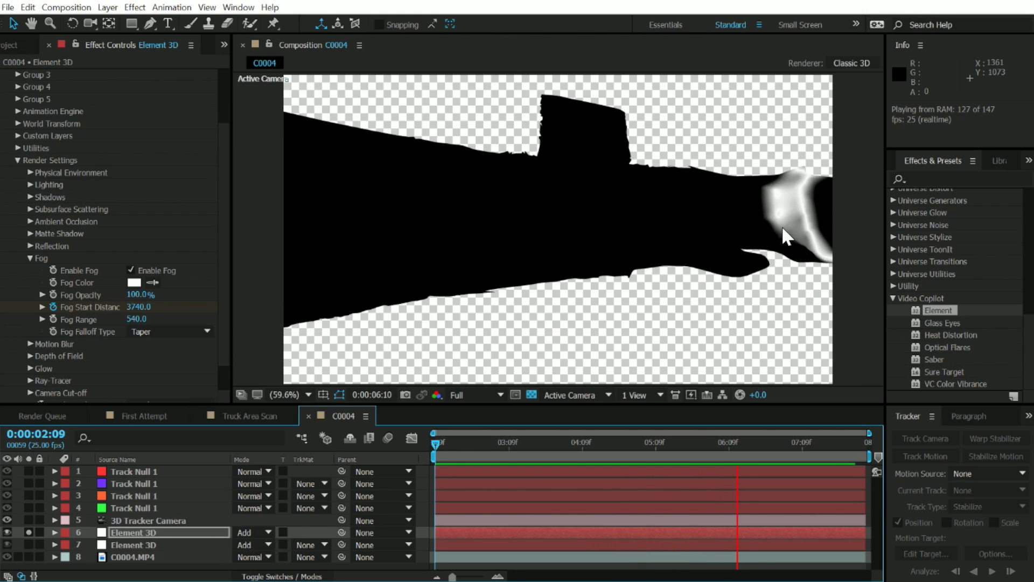
Collapse the Fog and Render Settings and unsolo the fog copy layer
drag(808, 443, 509, 450)
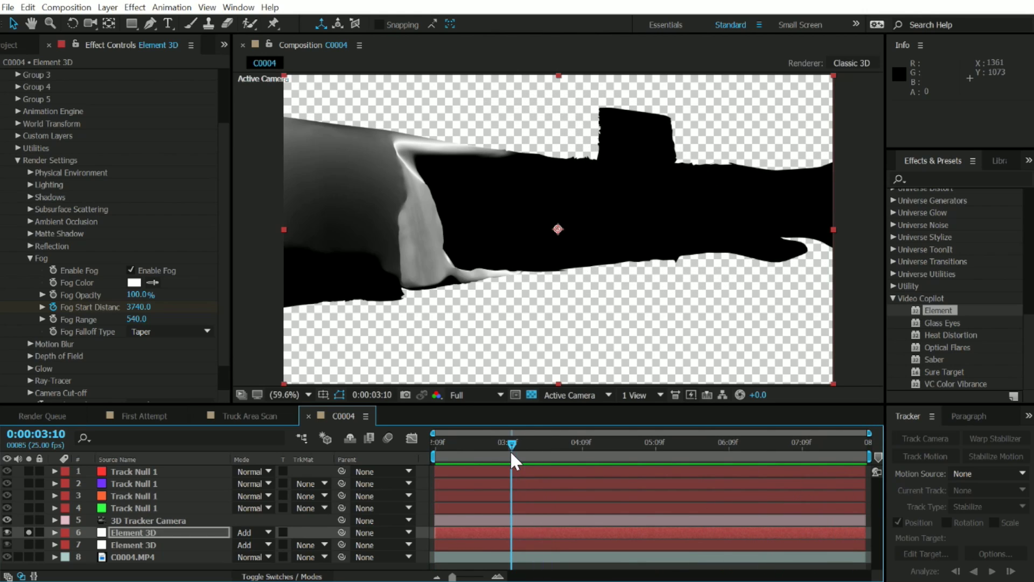
click(30, 259)
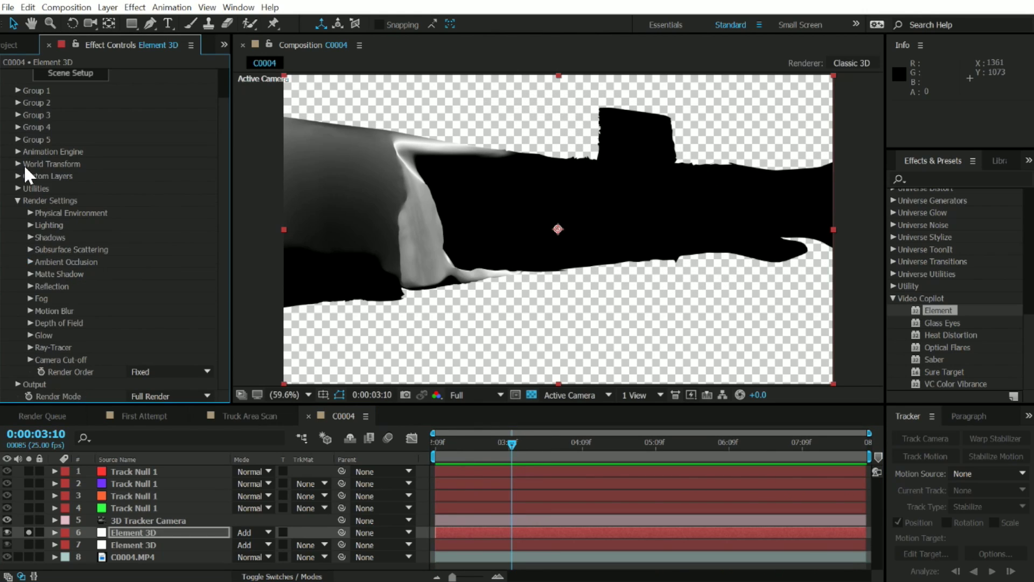
click(18, 200)
click(90, 316)
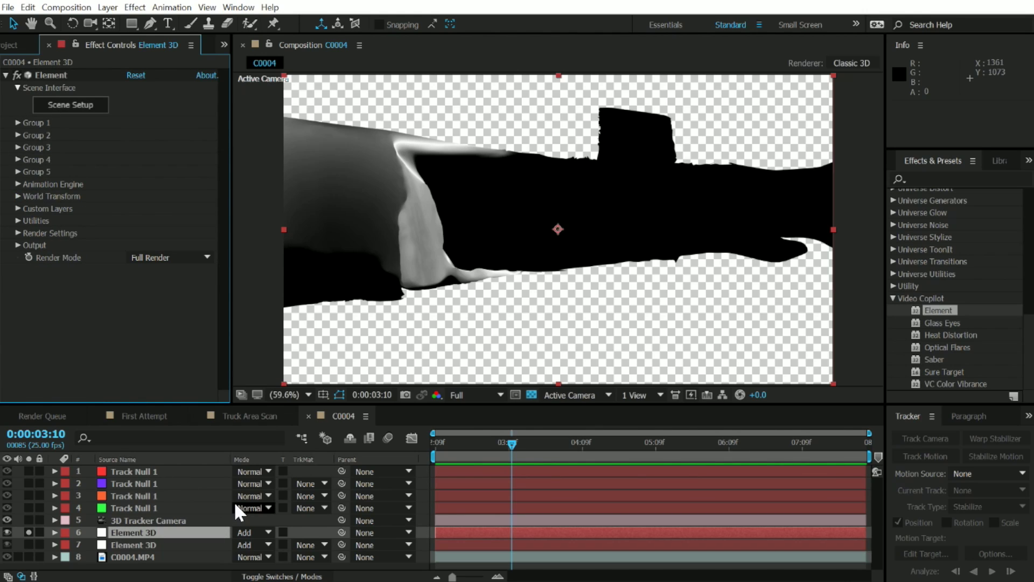
click(30, 532)
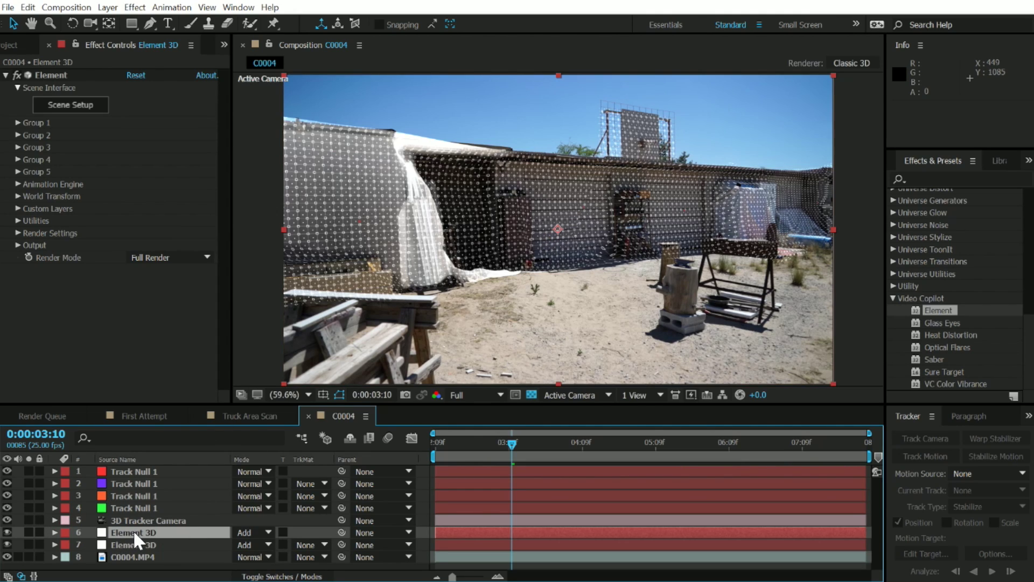
Rename the fog copy layer to 'Element 3D Matte'
key(Return)
click(172, 534)
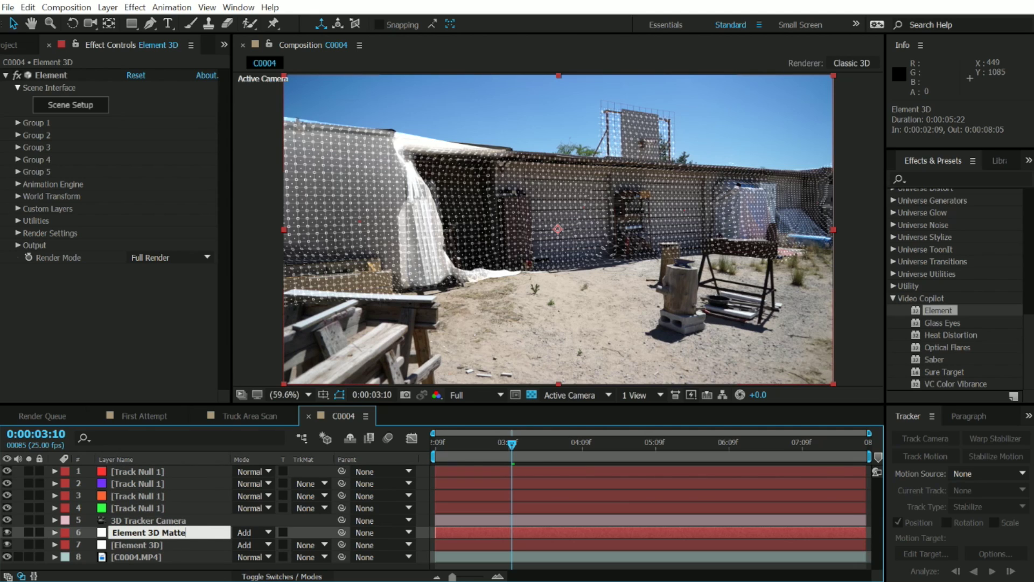
click(183, 552)
click(167, 532)
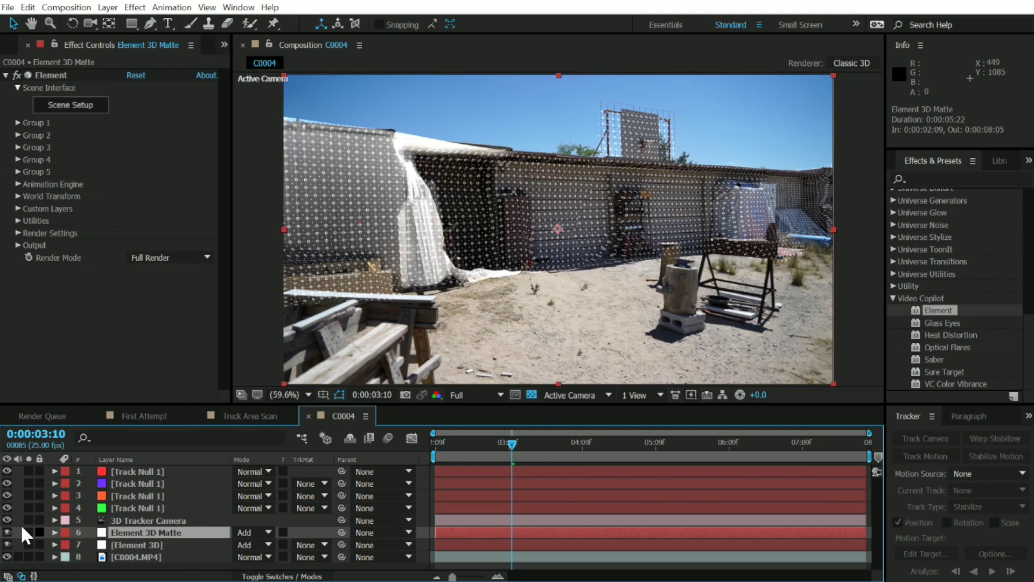
Set the Element 3D grid layer's track matte to Luma Matte and preview from 3:04
click(140, 543)
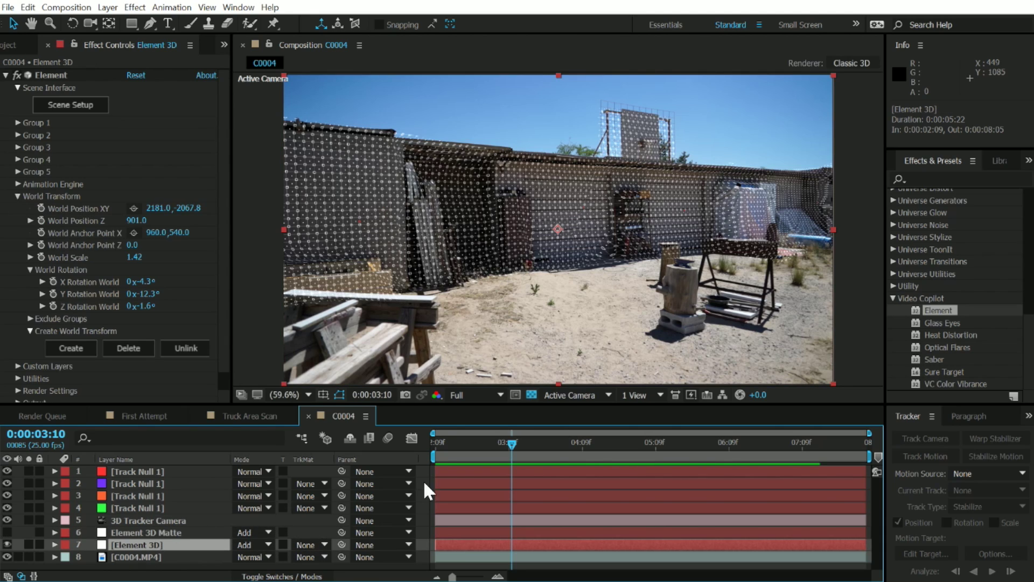
click(297, 545)
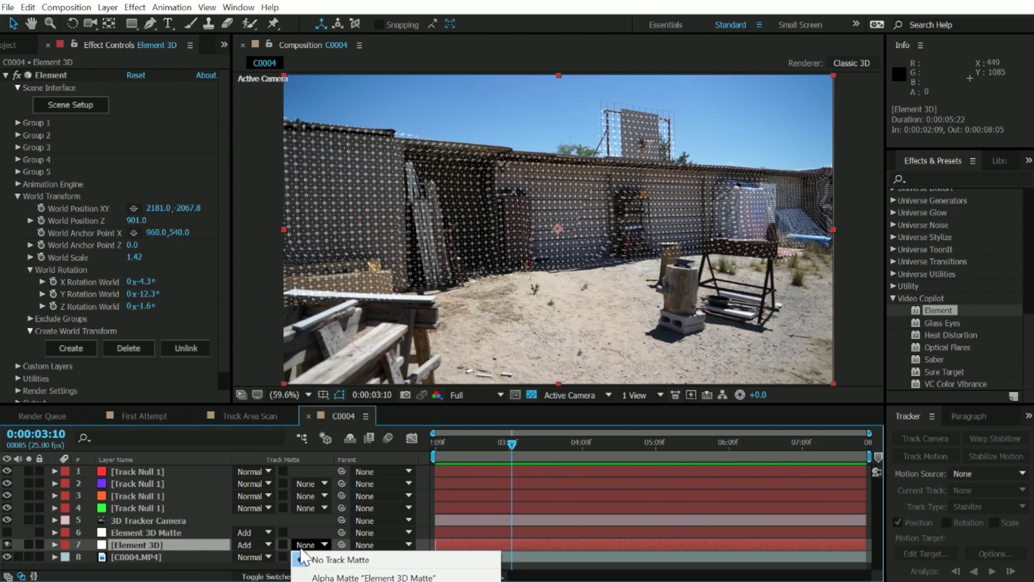
click(345, 581)
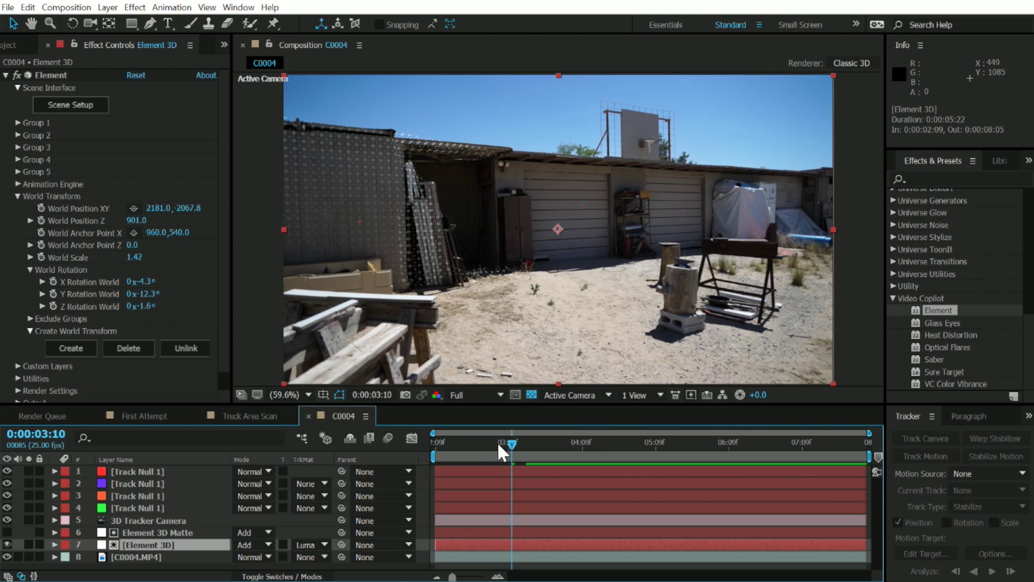
drag(498, 445, 493, 443)
key(space)
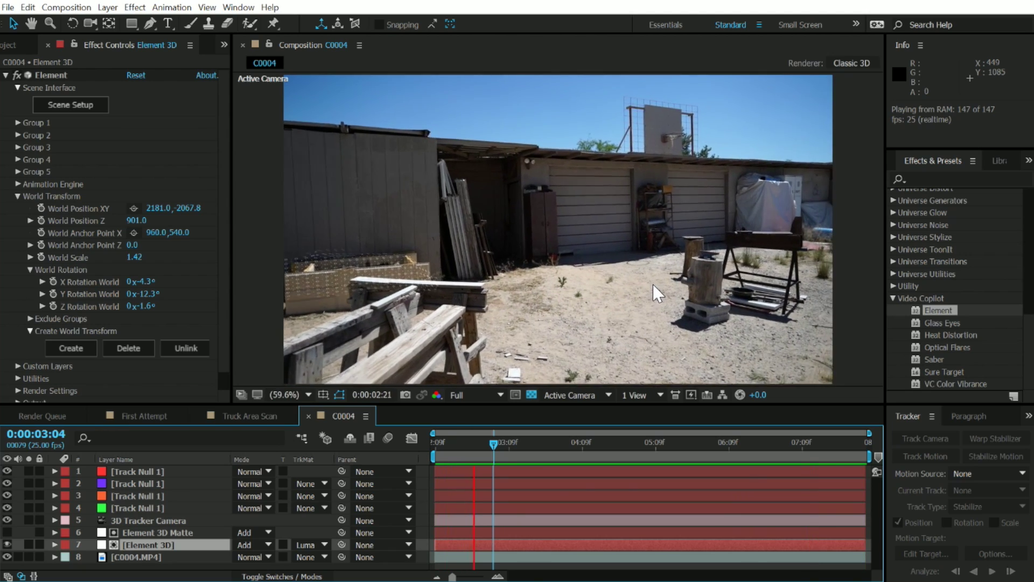
Apply VC Color Vibrance to the Element 3D layer and enable Fill Empty BG
drag(494, 445, 413, 467)
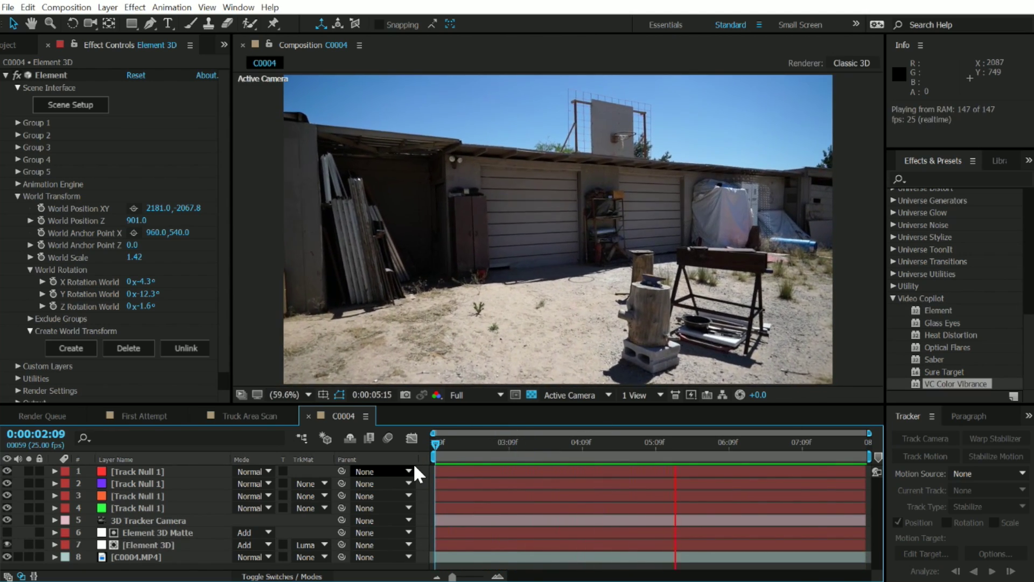
click(719, 445)
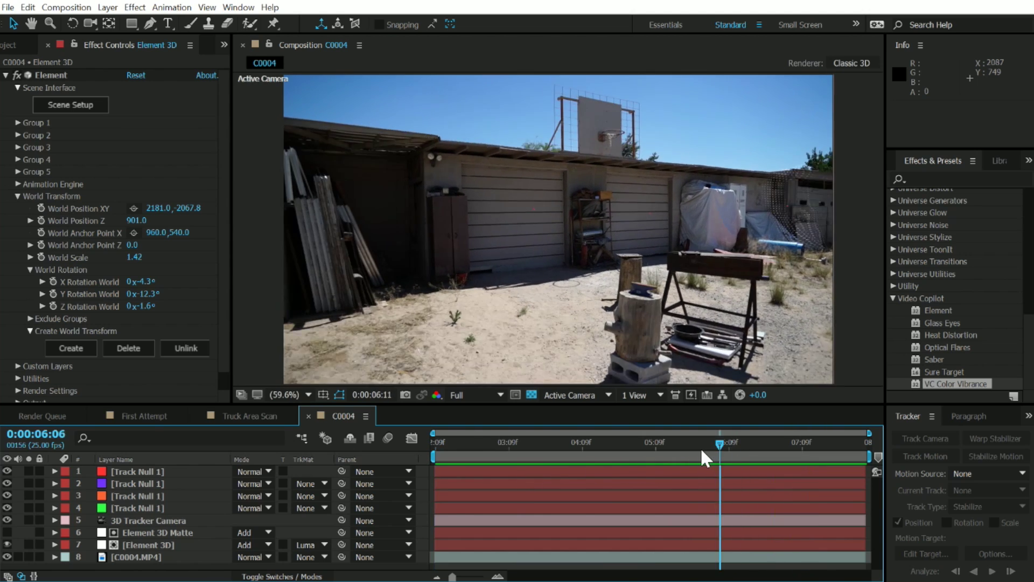
drag(700, 447, 573, 467)
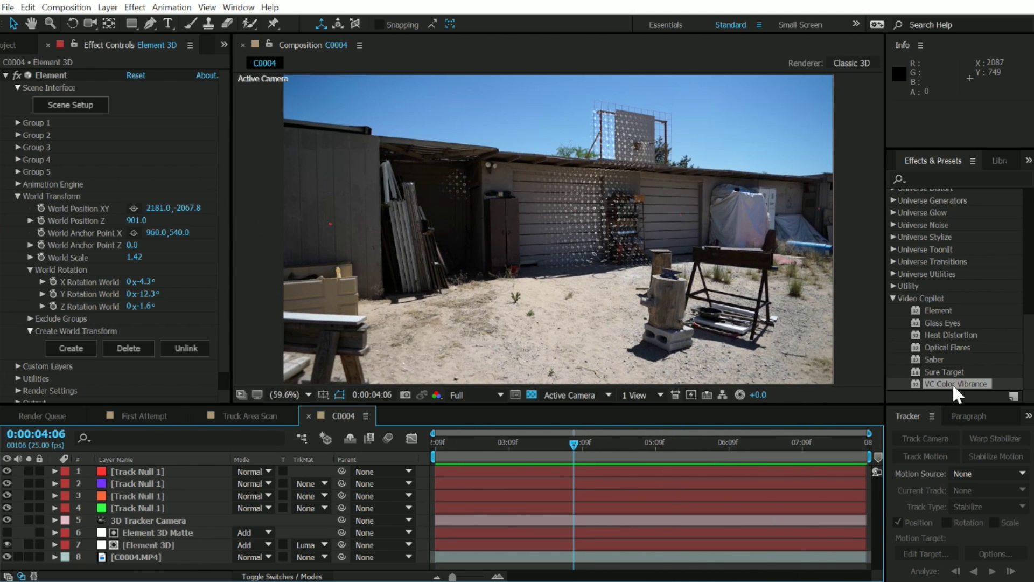
drag(974, 382, 146, 545)
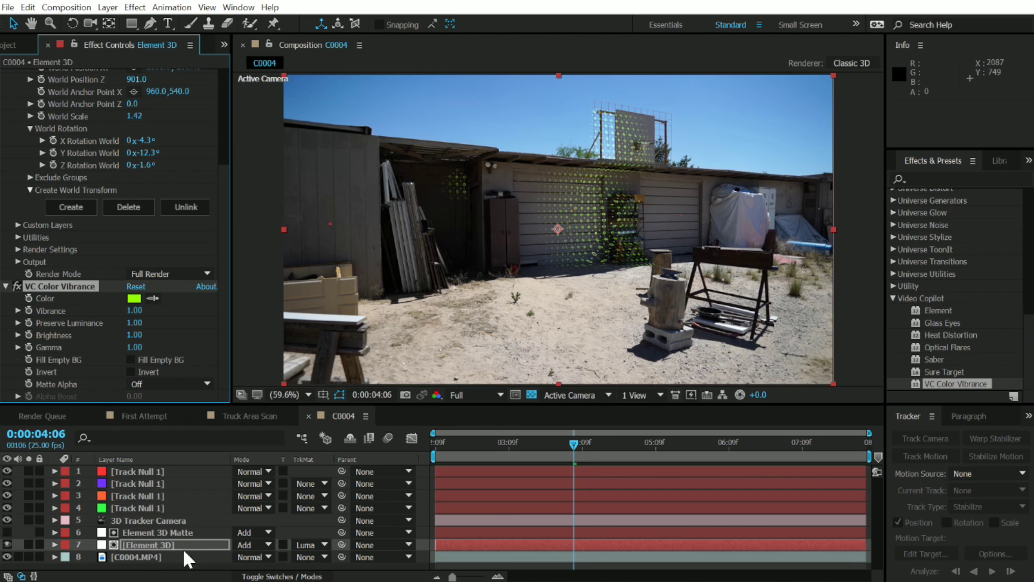
scroll(677, 357, up, 2)
click(130, 360)
Set the Color Vibrance tint colour to light blue 00B6FF
click(137, 298)
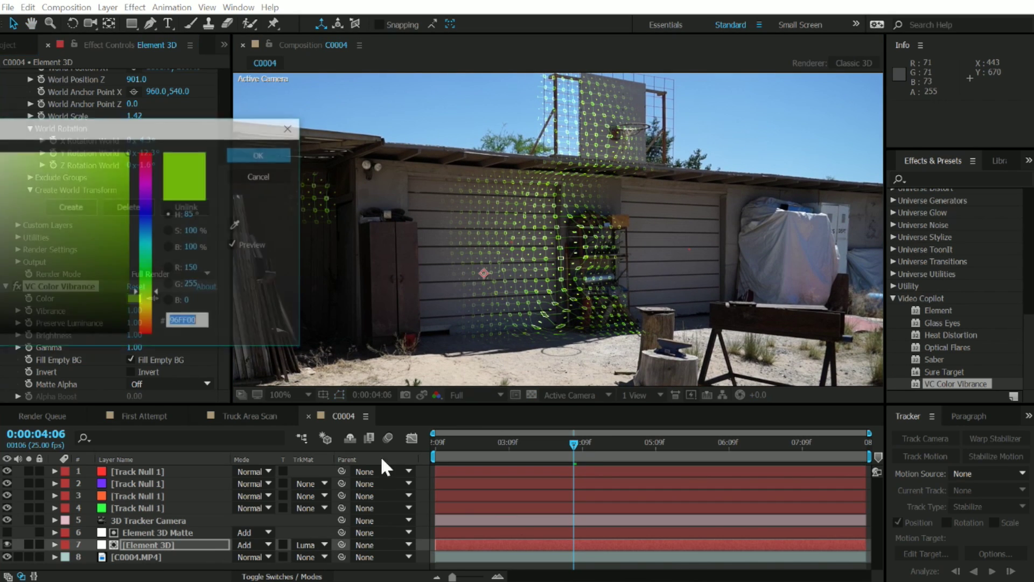
drag(151, 251, 150, 317)
click(259, 156)
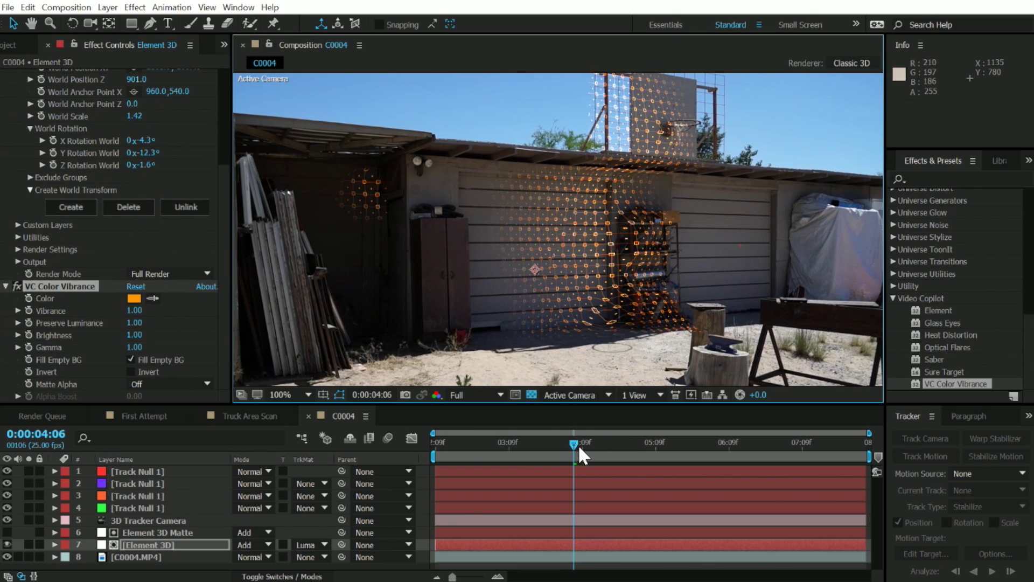
drag(579, 447, 547, 447)
click(134, 298)
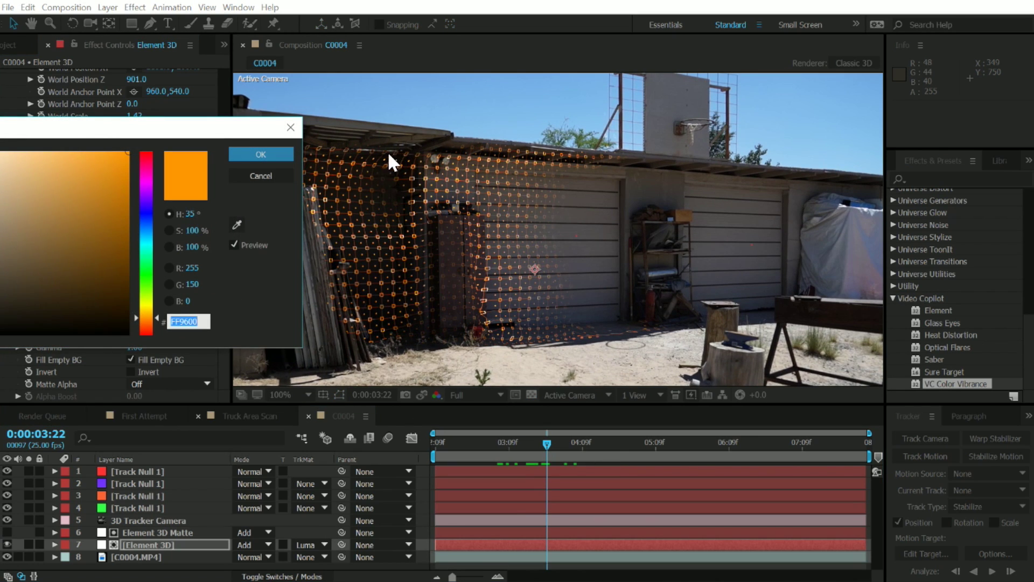
drag(146, 224, 154, 232)
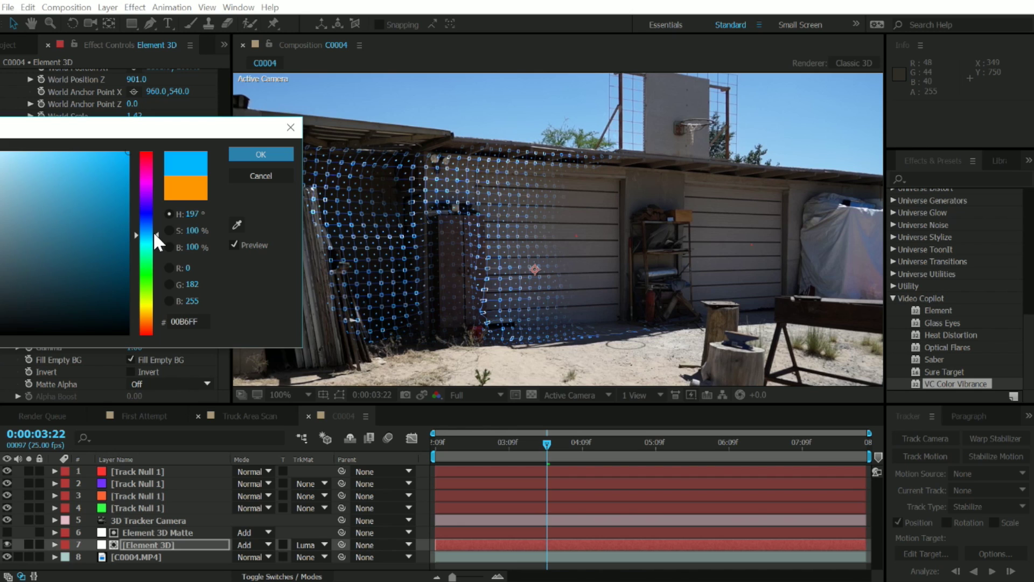
click(286, 154)
Preview the blue grid scan from 2:09
scroll(580, 261, down, 2)
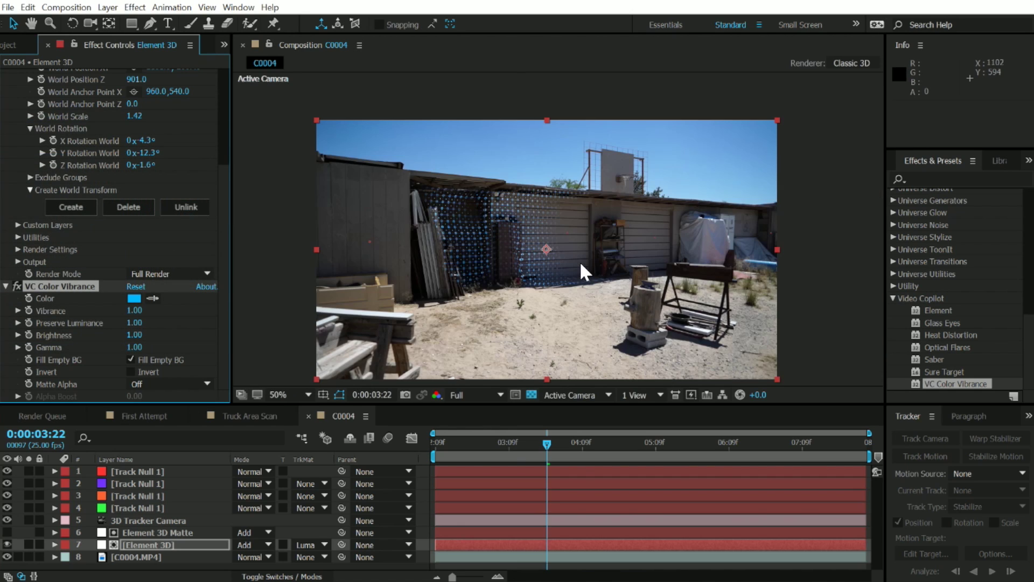
drag(547, 437, 436, 441)
key(space)
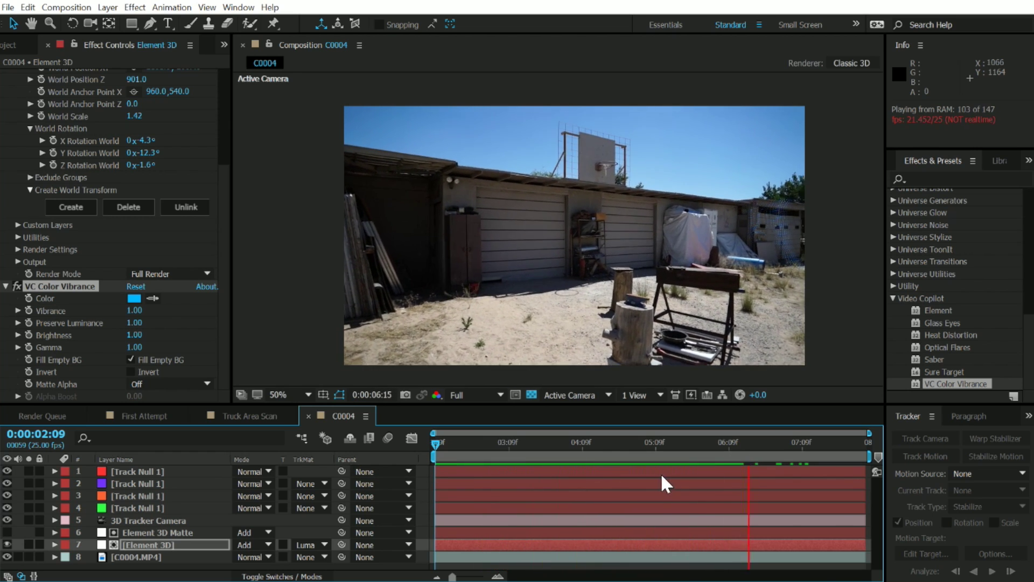
key(space)
Apply the Glow effect to the Element 3D layer at frame 0:00:04:11
click(605, 443)
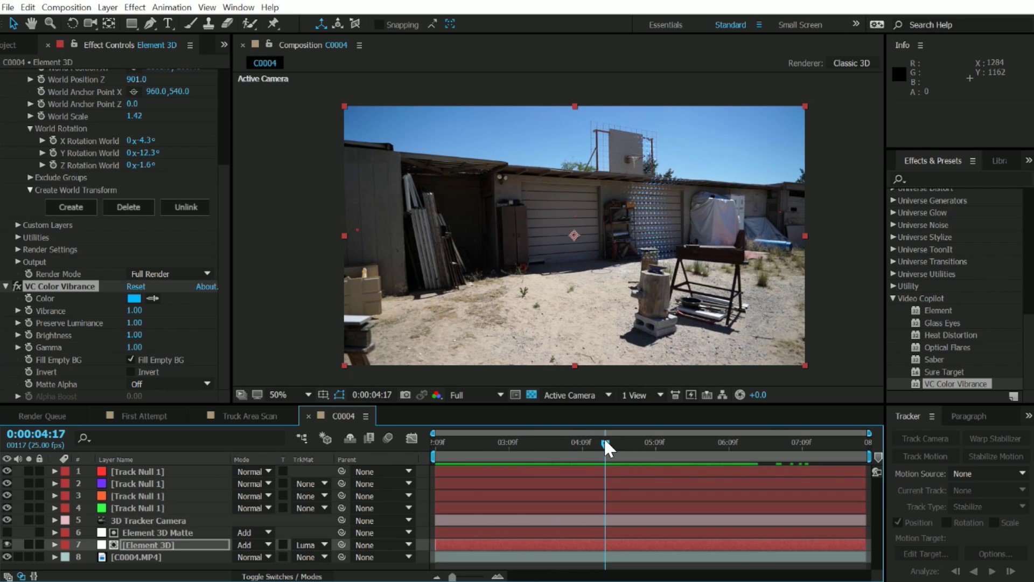
click(588, 443)
scroll(628, 198, up, 4)
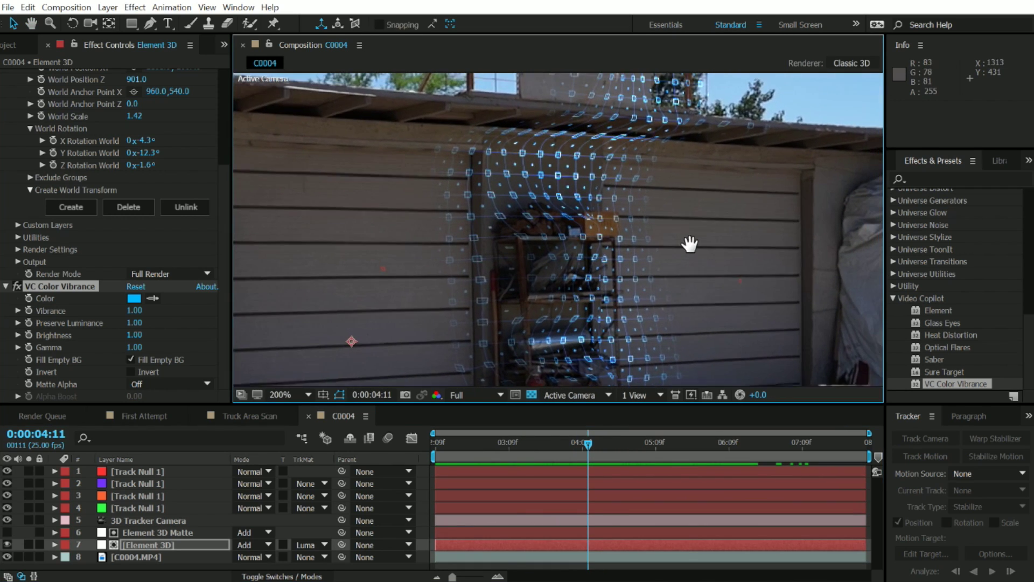
click(920, 180)
text(glow)
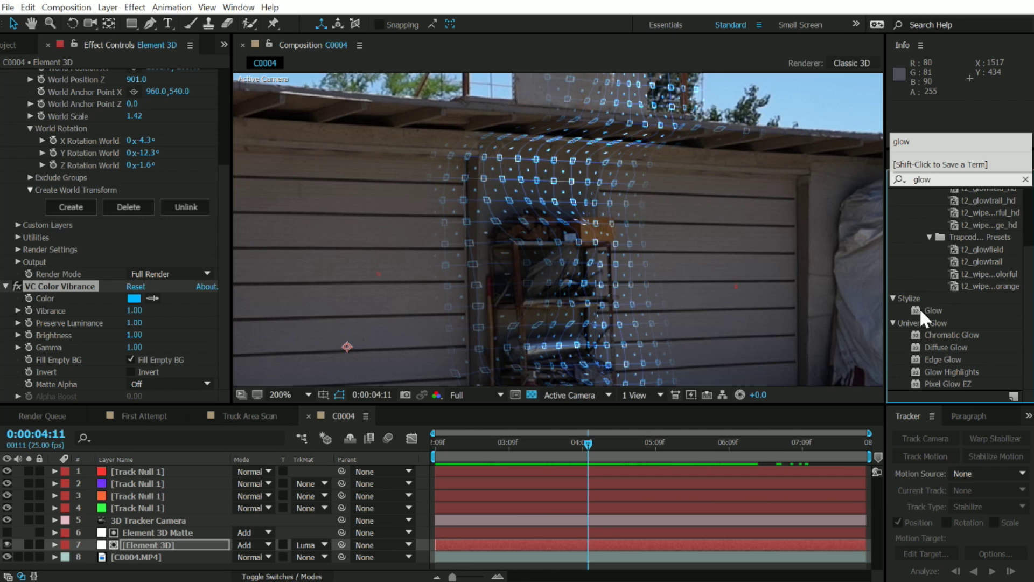
drag(920, 310, 78, 349)
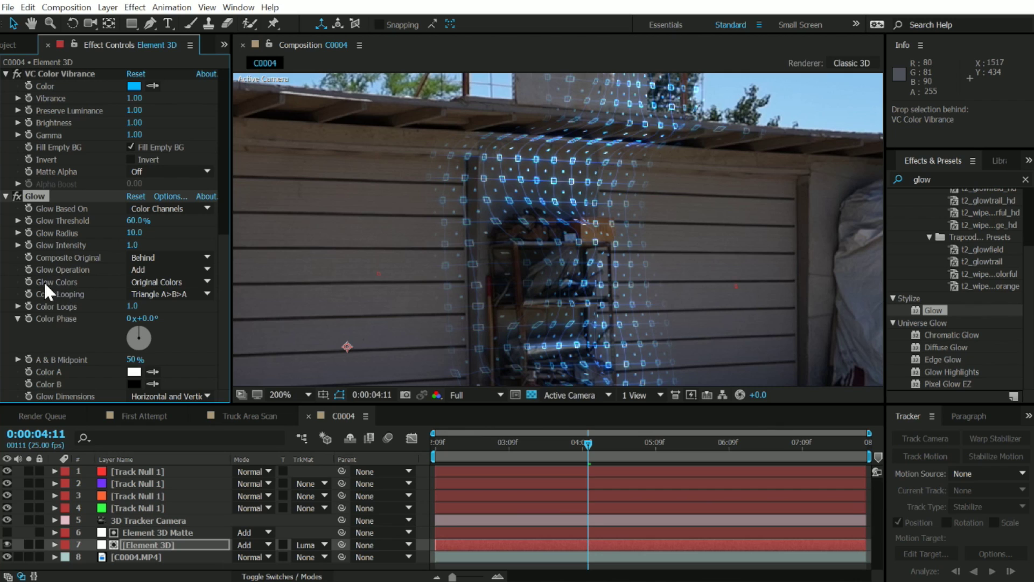
Set Glow Colors to A & B Colors, Glow Threshold 0% and Glow Radius 48
click(154, 282)
click(156, 309)
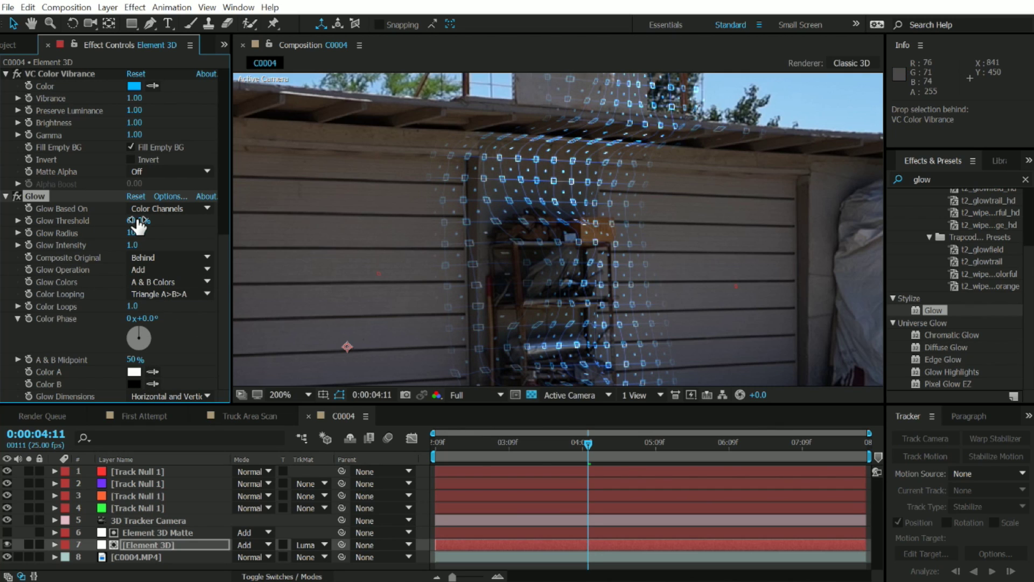
drag(72, 232, 48, 232)
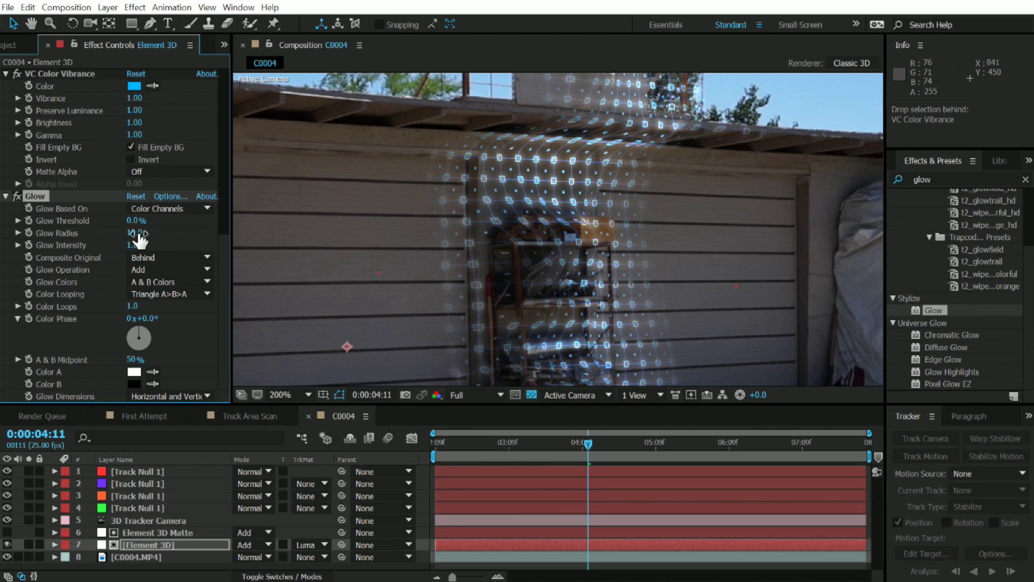
drag(136, 235, 196, 248)
Make Glow Color A blue 001EFF and Color B blue 0082FF
click(134, 372)
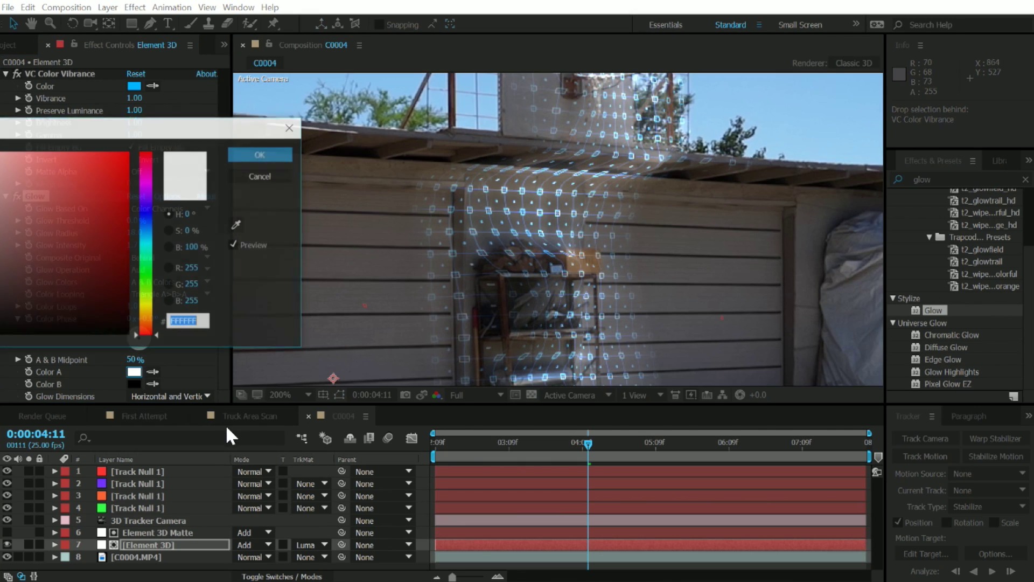
text(FF0000)
drag(148, 218, 149, 215)
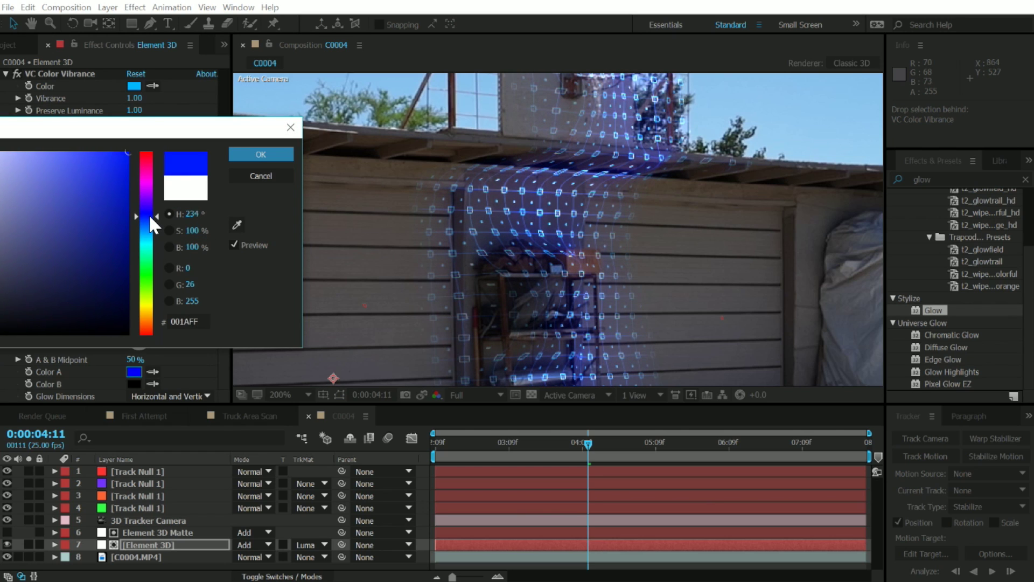
click(255, 156)
click(135, 384)
text(FF0000)
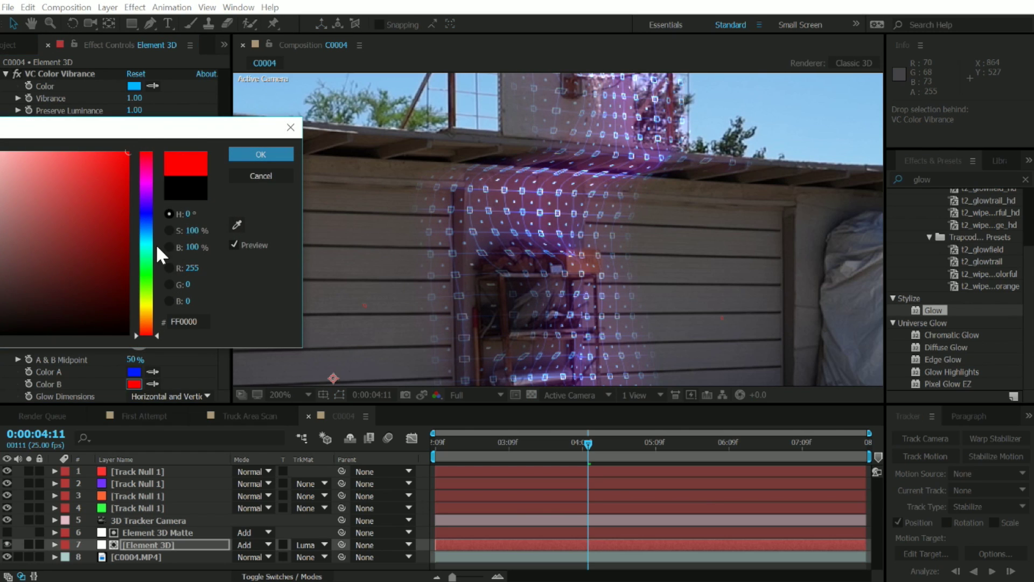
drag(140, 234, 141, 225)
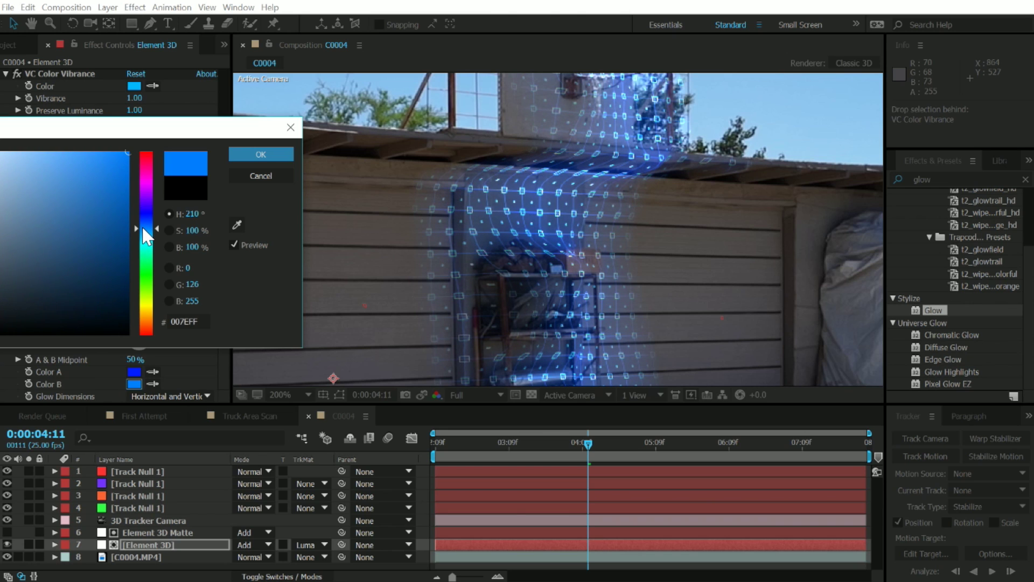
click(261, 155)
scroll(557, 258, down, 2)
scroll(557, 257, down, 2)
click(605, 242)
drag(538, 445, 590, 441)
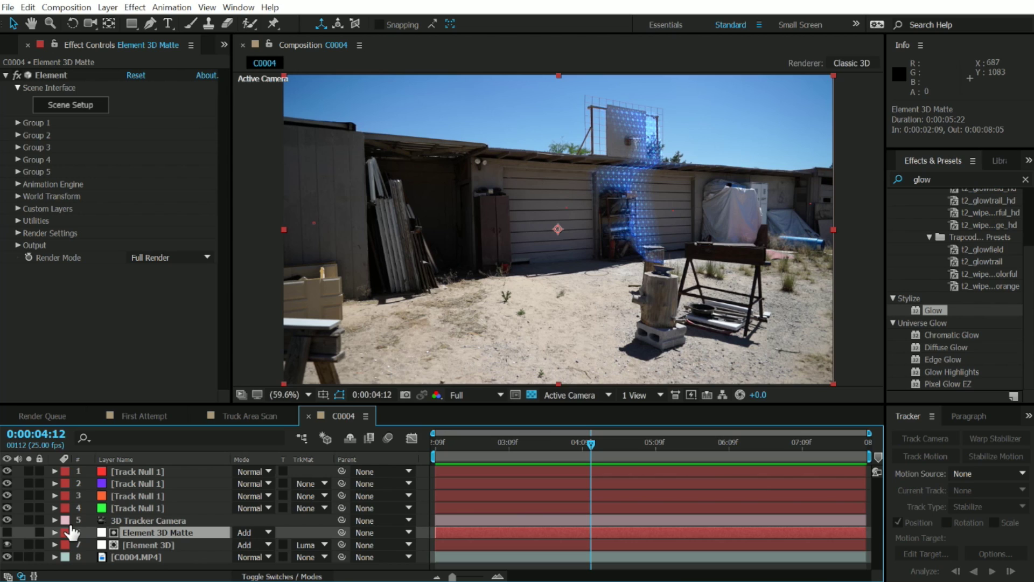
Solo the Element 3D Matte and apply CC Vector Blur with Amount 98
click(28, 532)
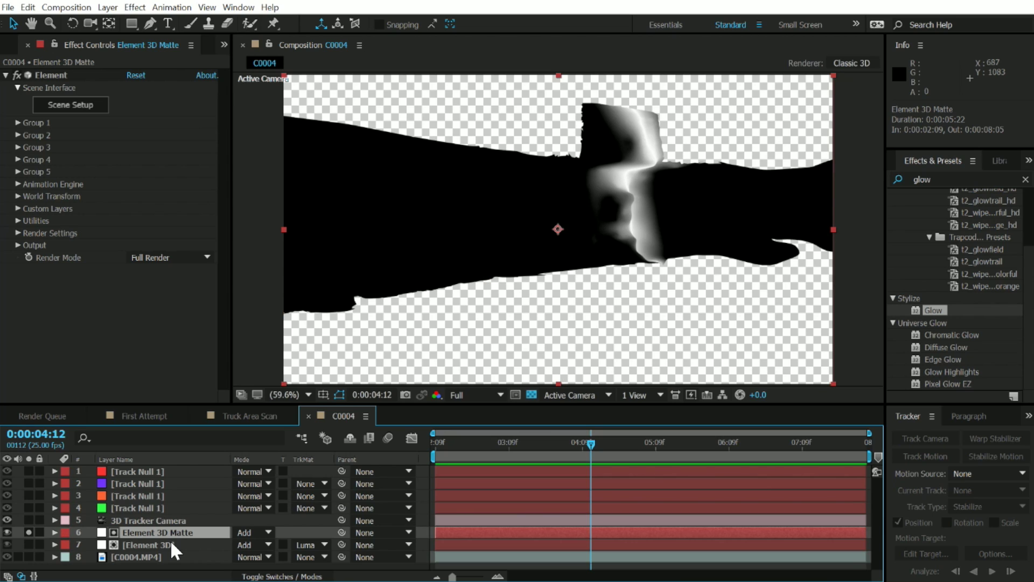
click(956, 186)
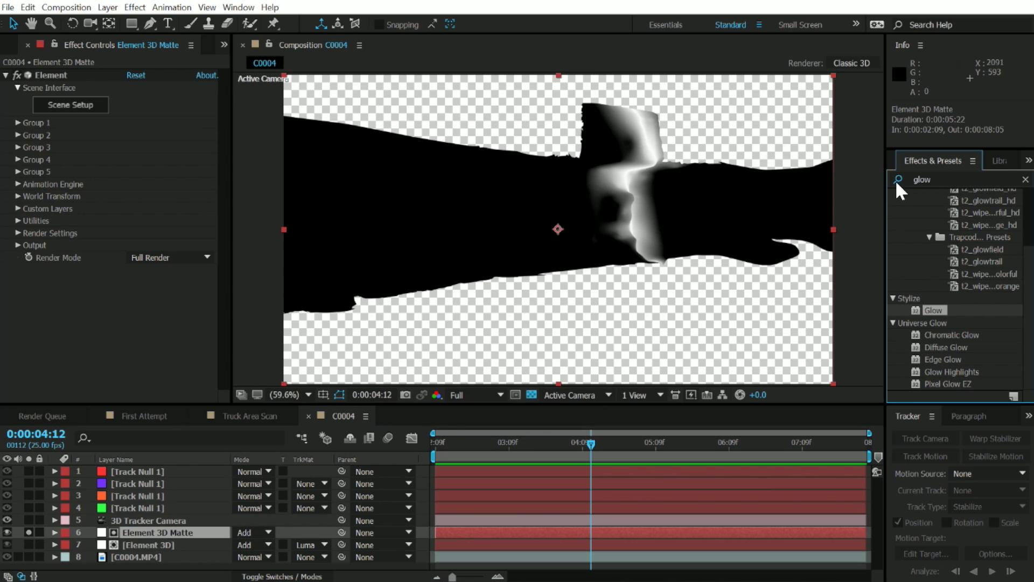
click(942, 179)
key(BackSpace)
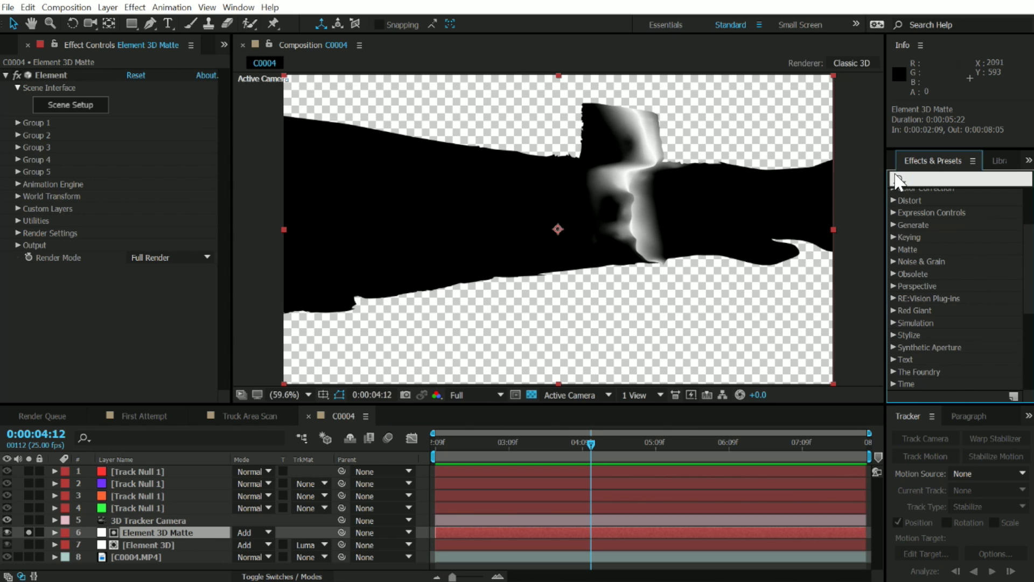
text(Vec)
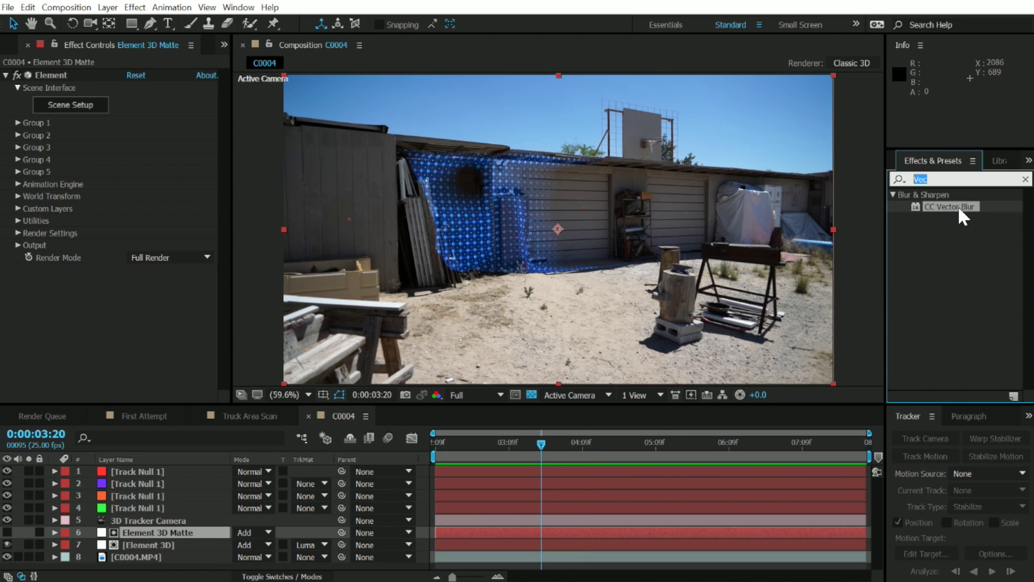
drag(958, 206, 139, 534)
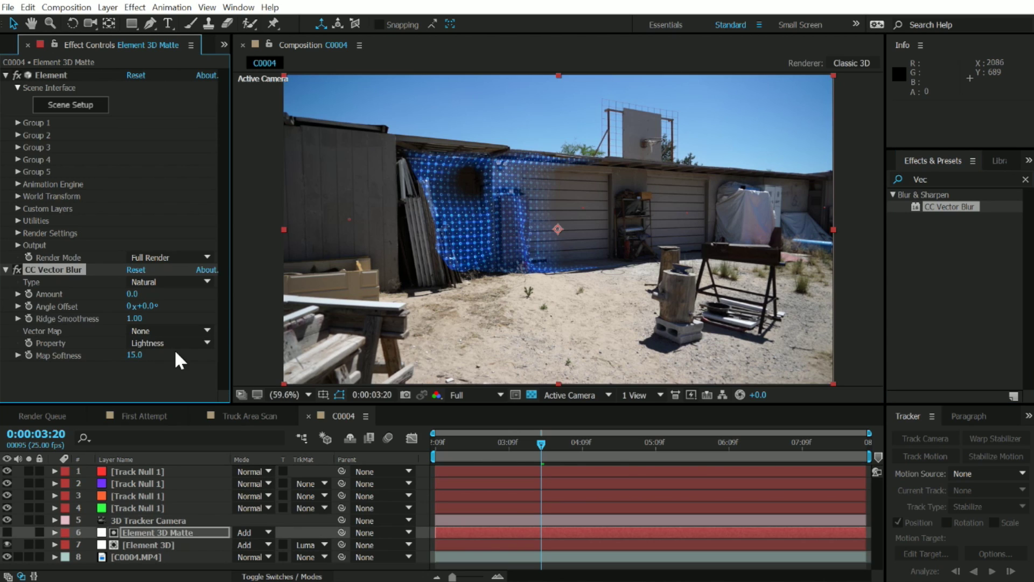
drag(141, 292, 159, 288)
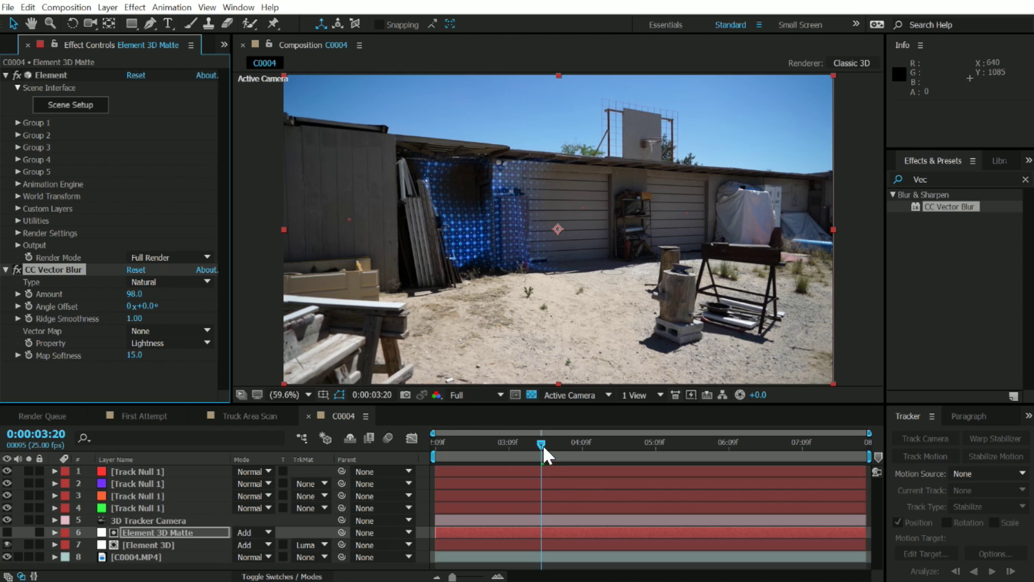
Preview the soloed blurred matte from 0:00:03:12 to check the softening
mouse_move(542, 445)
mouse_down()
mouse_move(551, 437)
mouse_move(538, 439)
mouse_up()
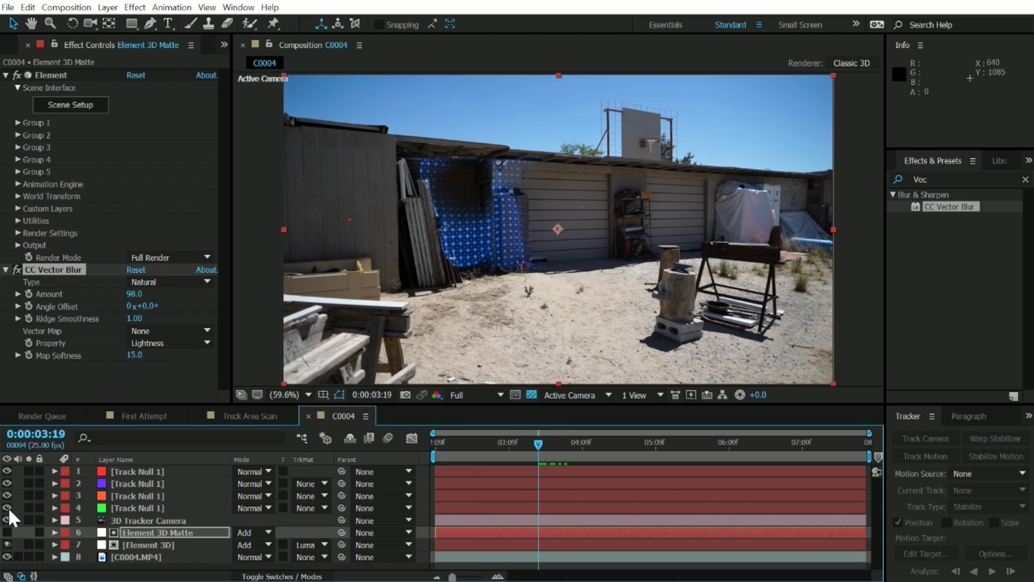
click(7, 532)
click(28, 533)
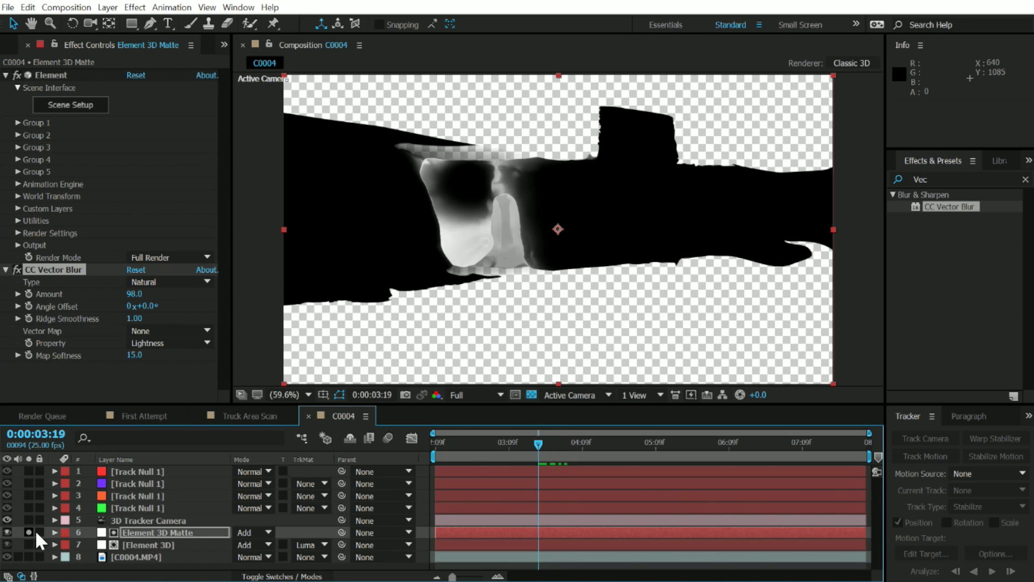
drag(538, 448, 518, 445)
key(space)
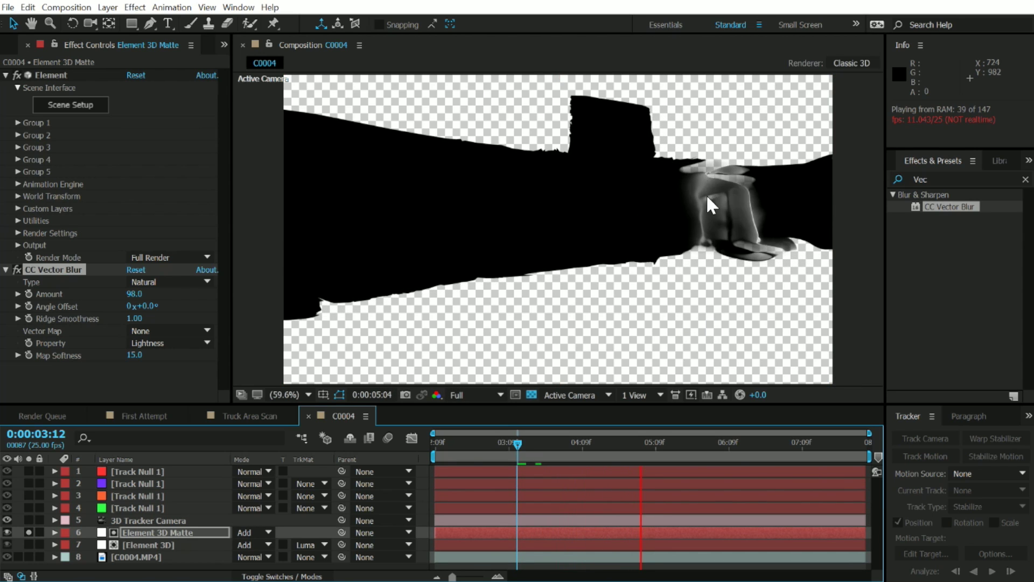
drag(687, 442, 606, 442)
key(h)
scroll(619, 244, up, 4)
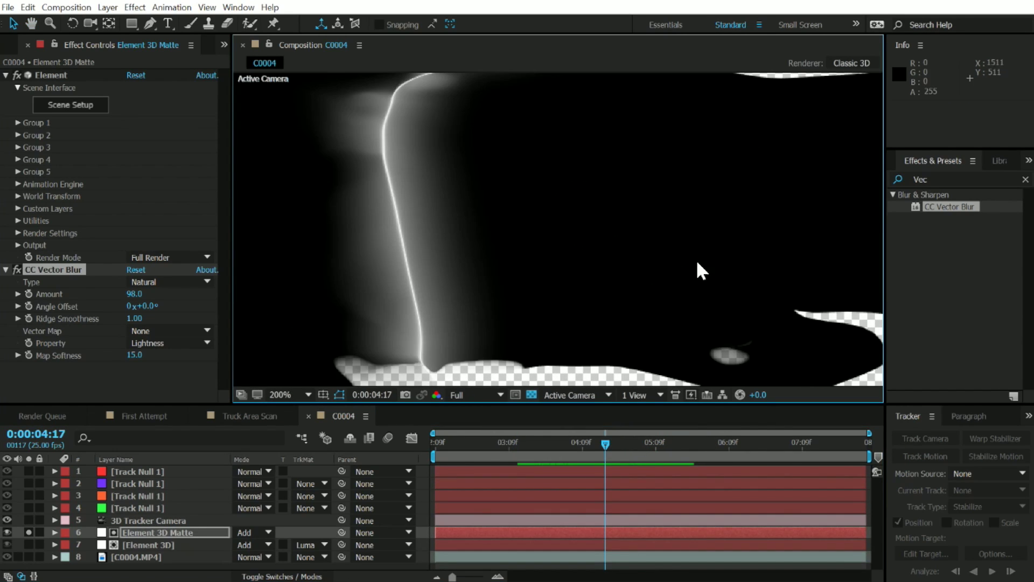
key(space)
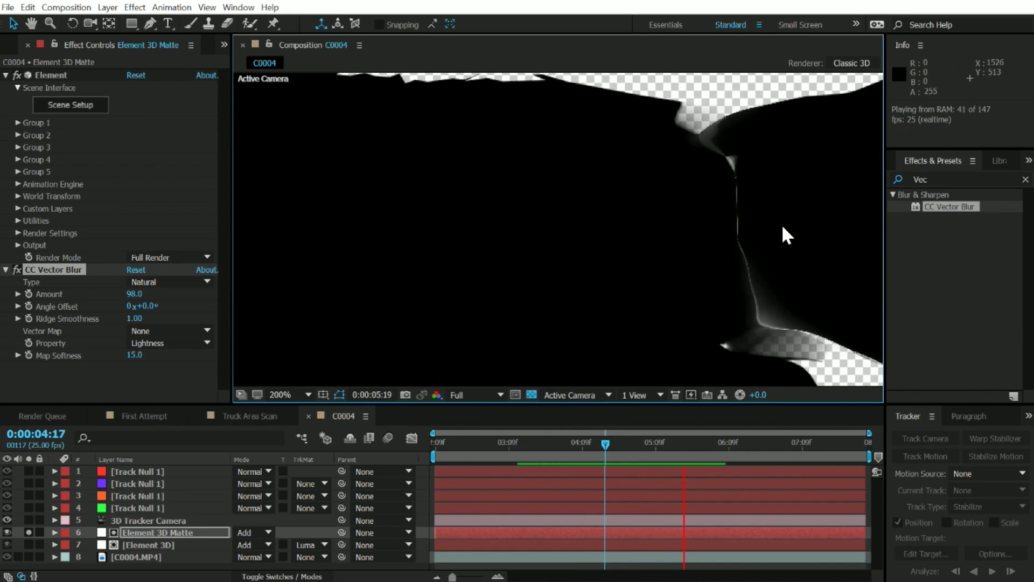
mouse_move(670, 446)
mouse_down()
mouse_move(632, 446)
mouse_move(650, 442)
mouse_up()
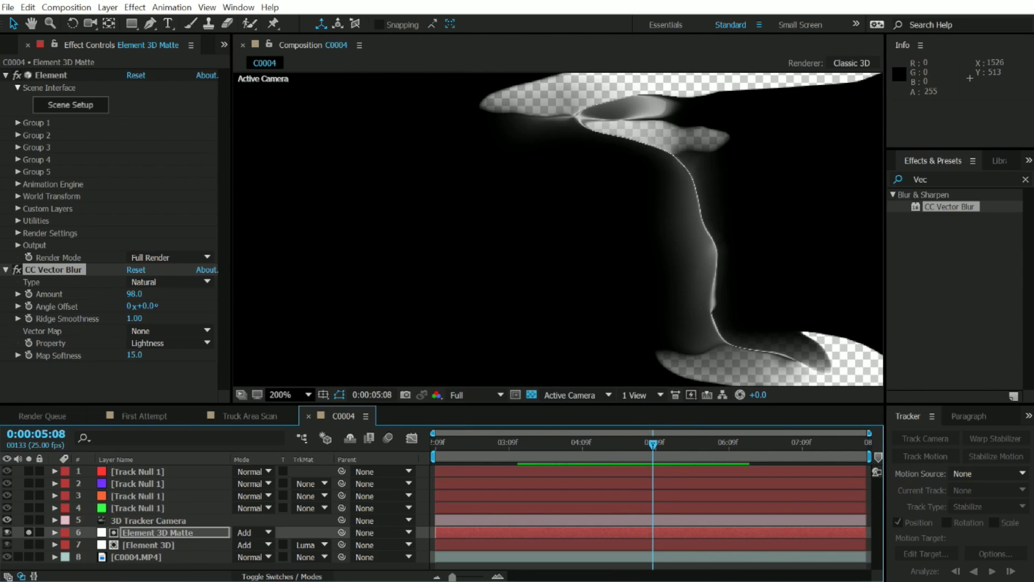
Recentre the viewer, then hide the matte and select the Element 3D layer
click(212, 312)
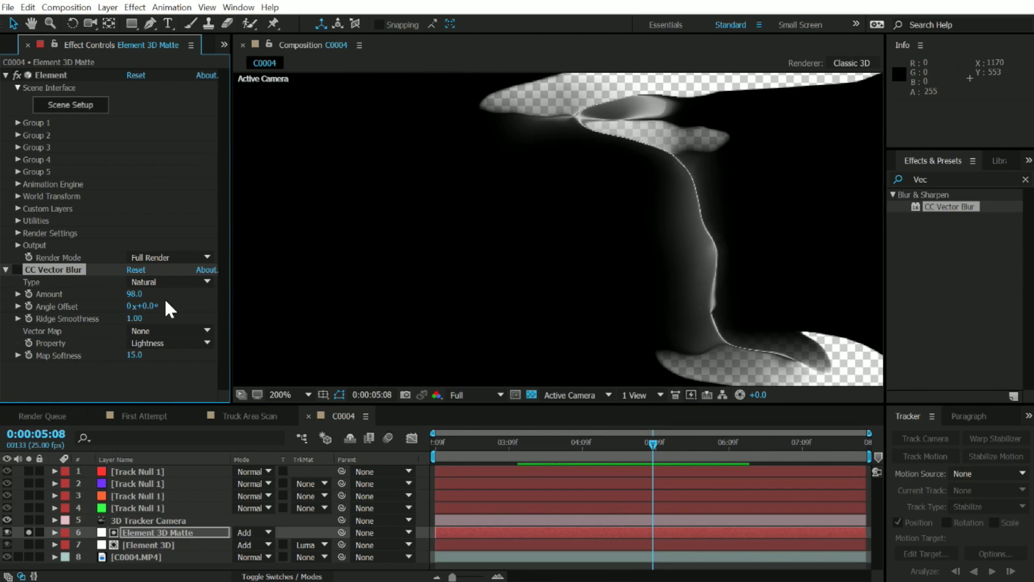
drag(649, 438, 620, 442)
scroll(560, 244, down, 3)
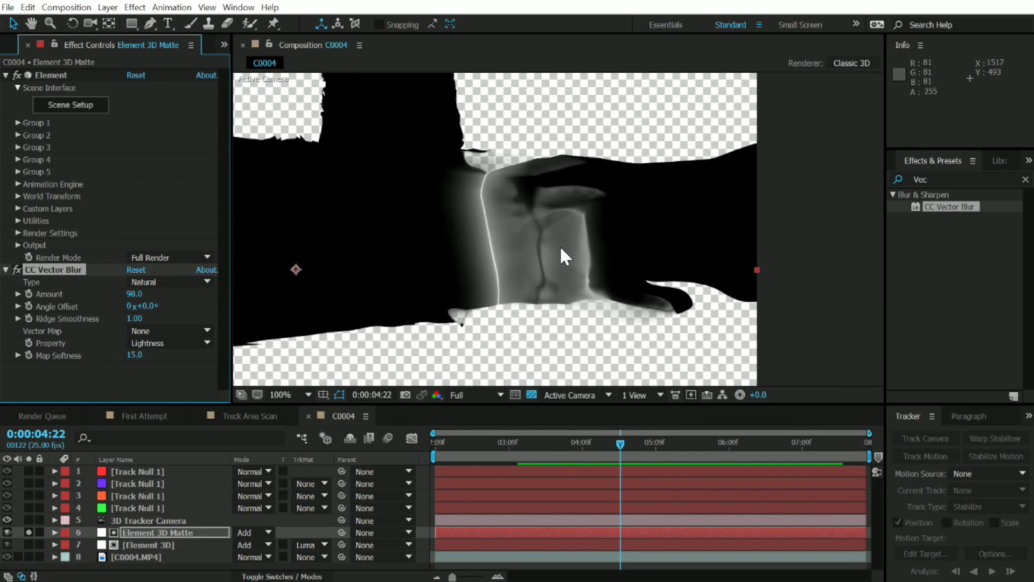
key(h)
drag(655, 248, 660, 248)
key(v)
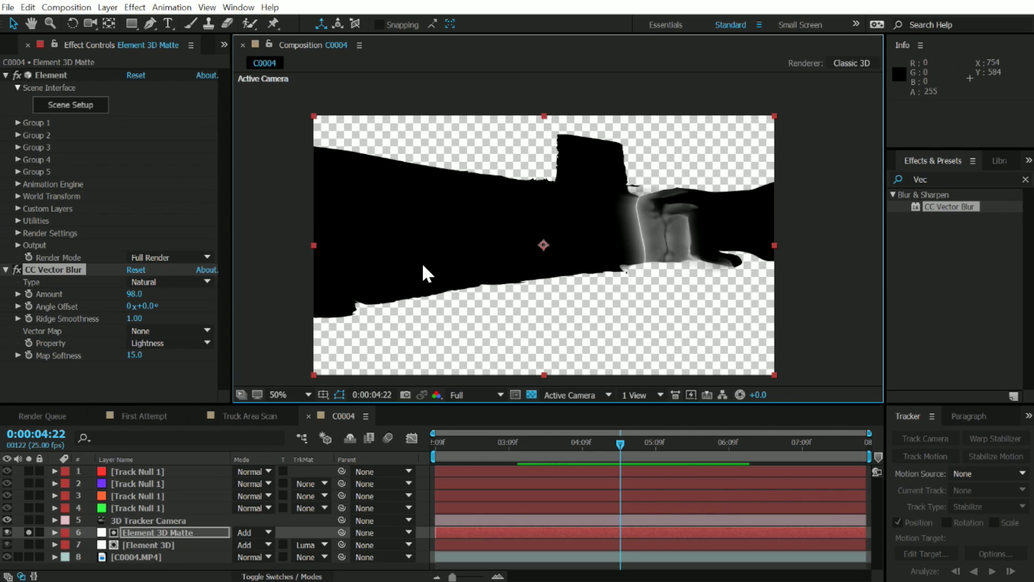
click(7, 532)
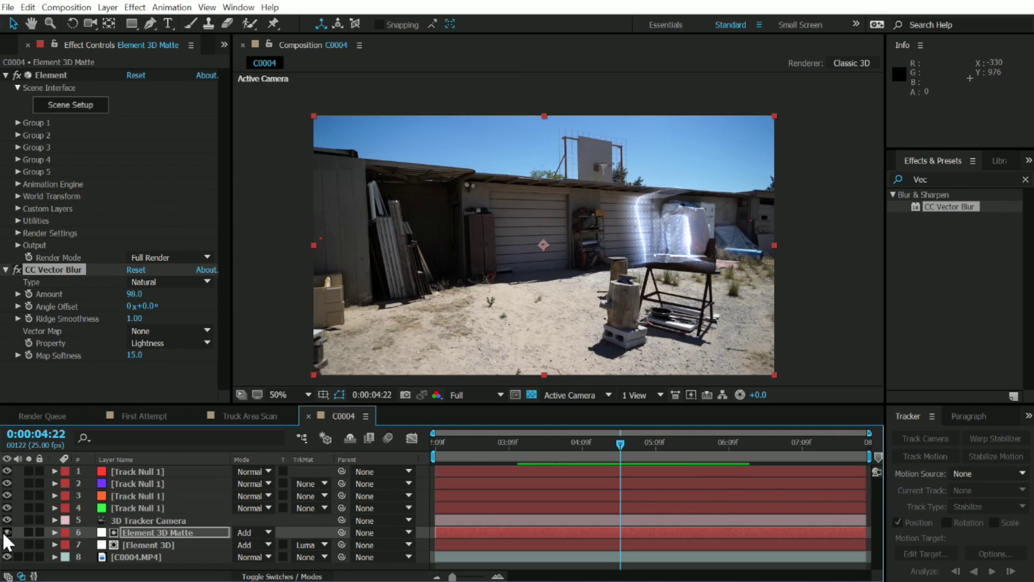
click(145, 545)
key(space)
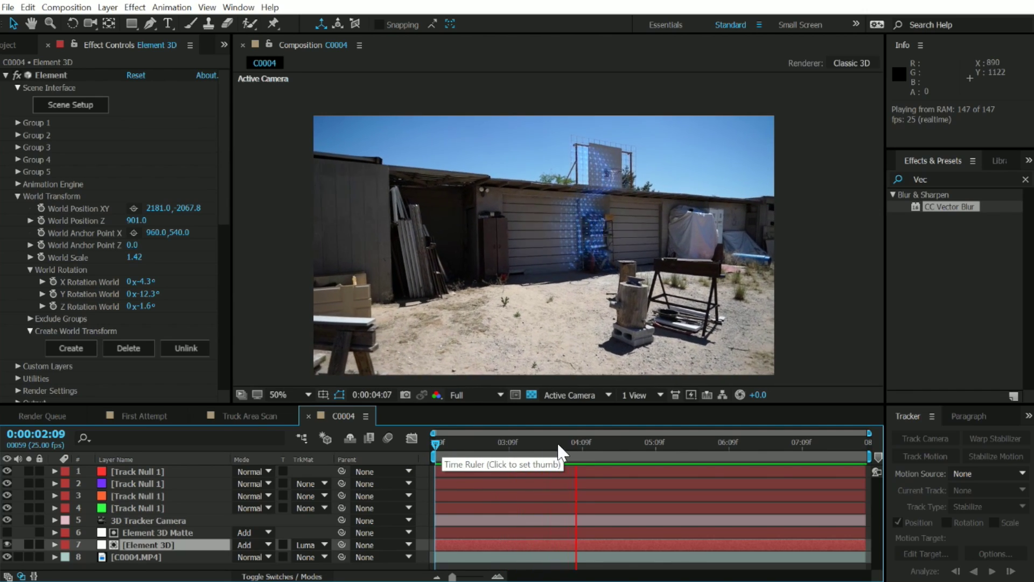
drag(592, 447, 564, 454)
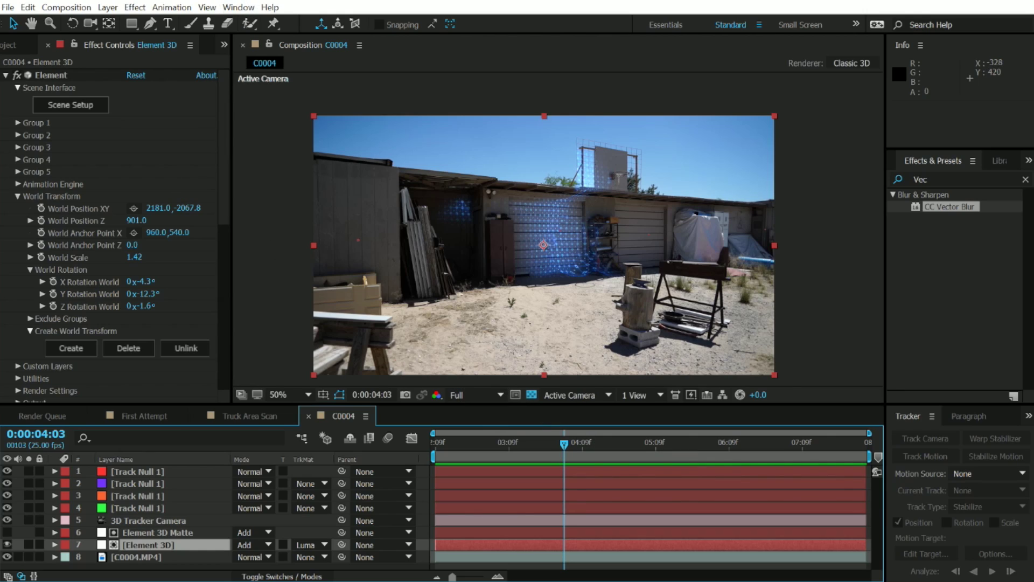
click(15, 122)
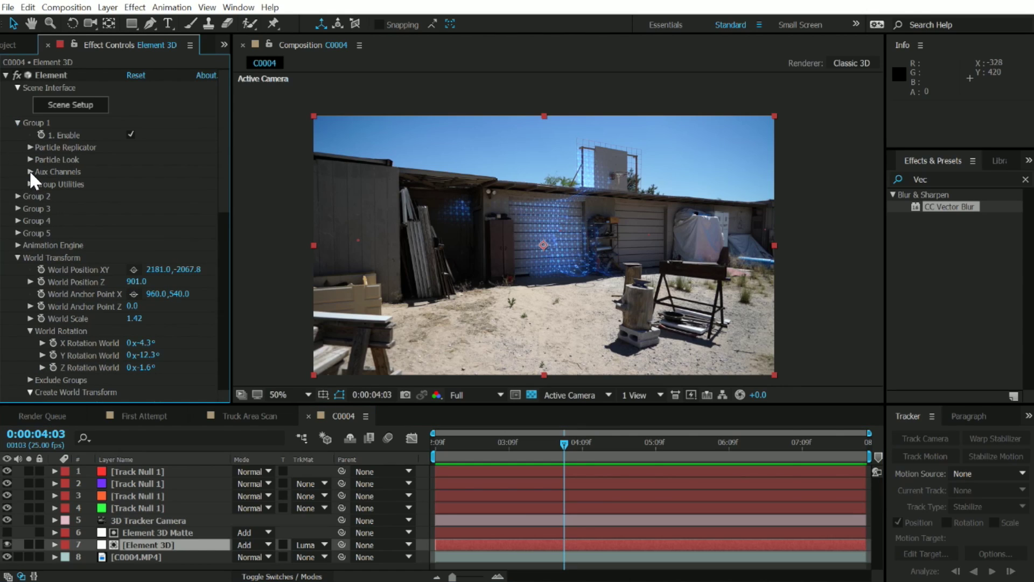
click(30, 171)
click(42, 183)
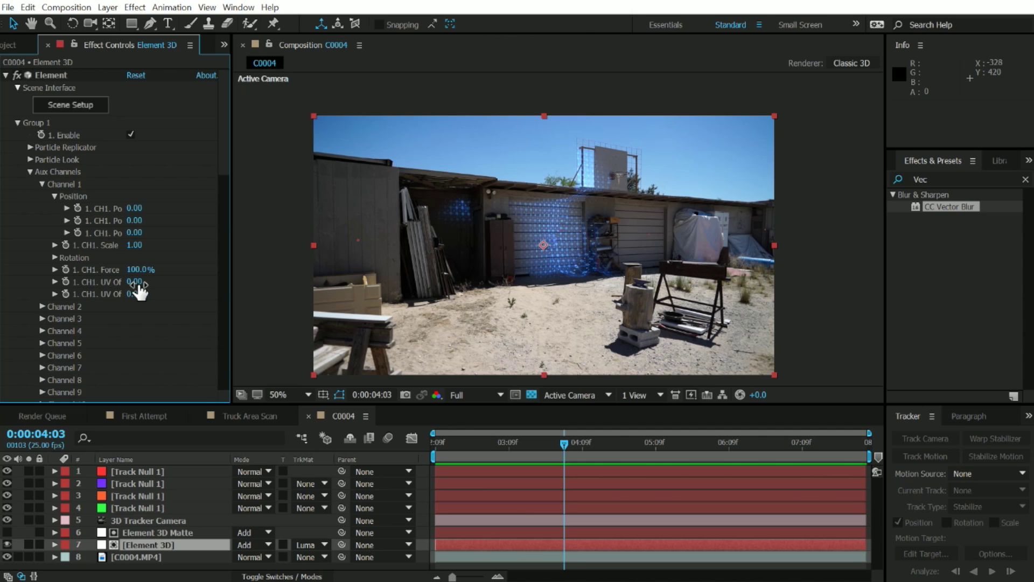
drag(134, 281, 335, 272)
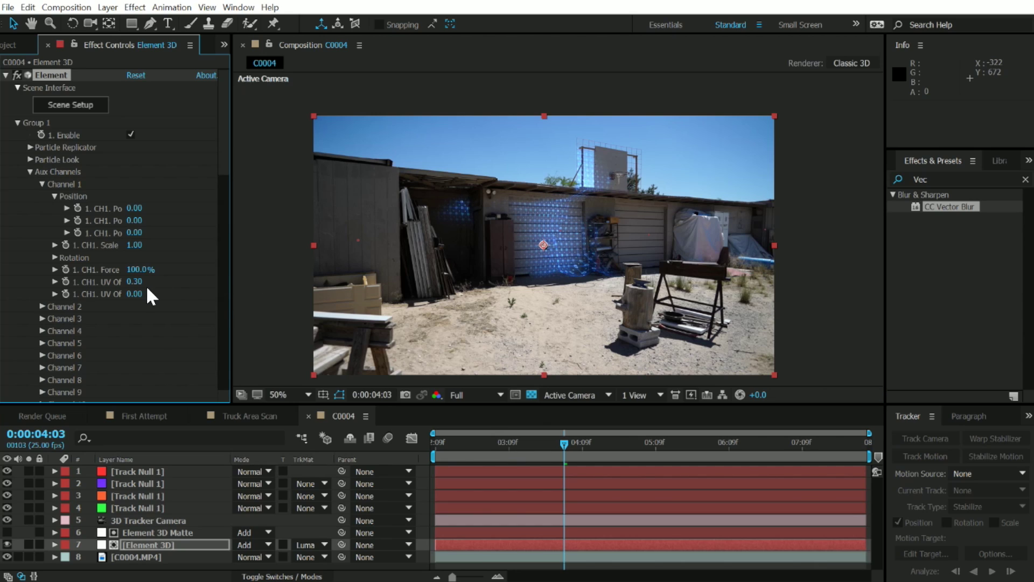
drag(136, 293, 183, 294)
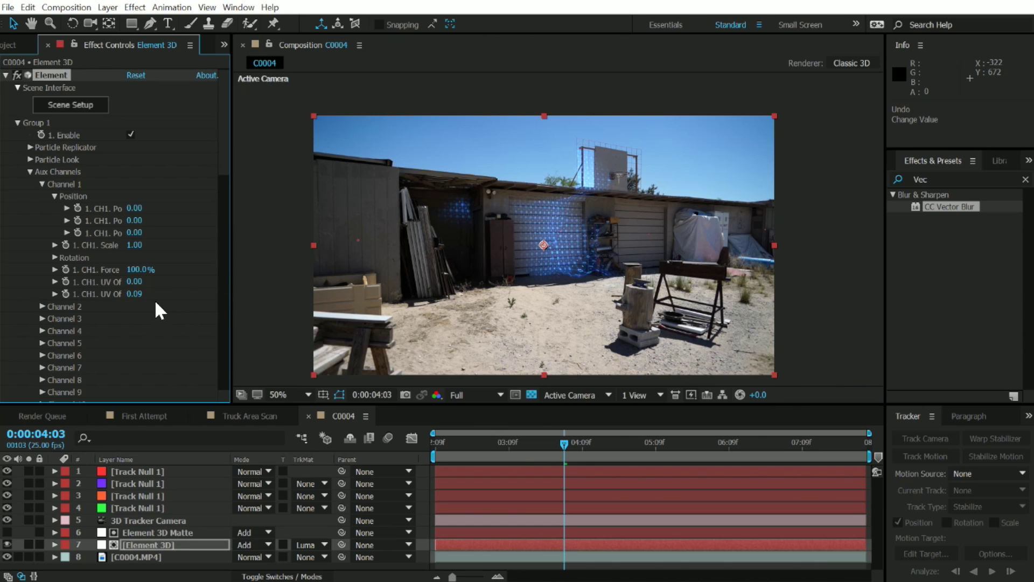
key(ctrl+z)
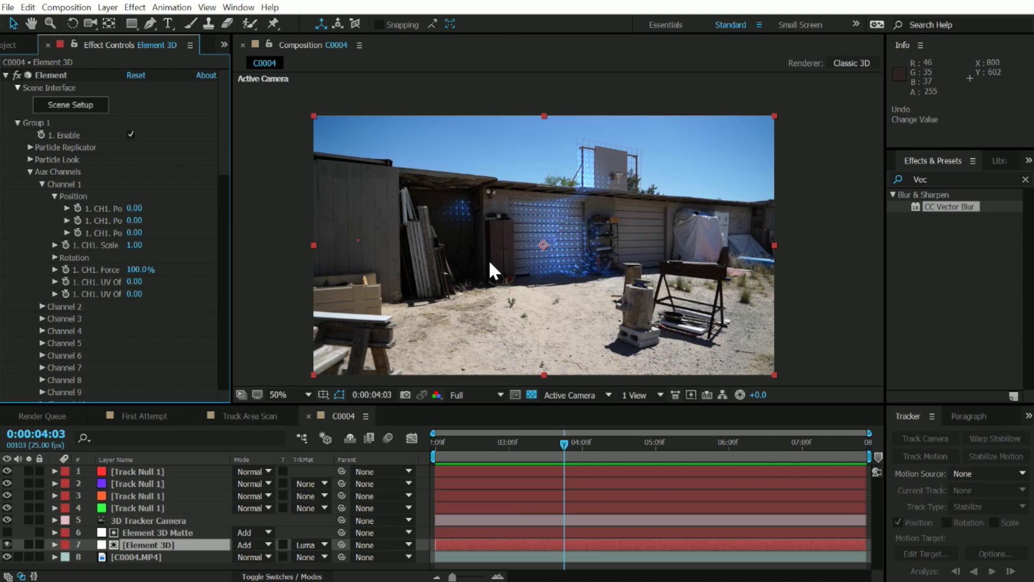
Add a time*0.3 expression to UV Offset V and preview the scrolling grid
alt+click(65, 294)
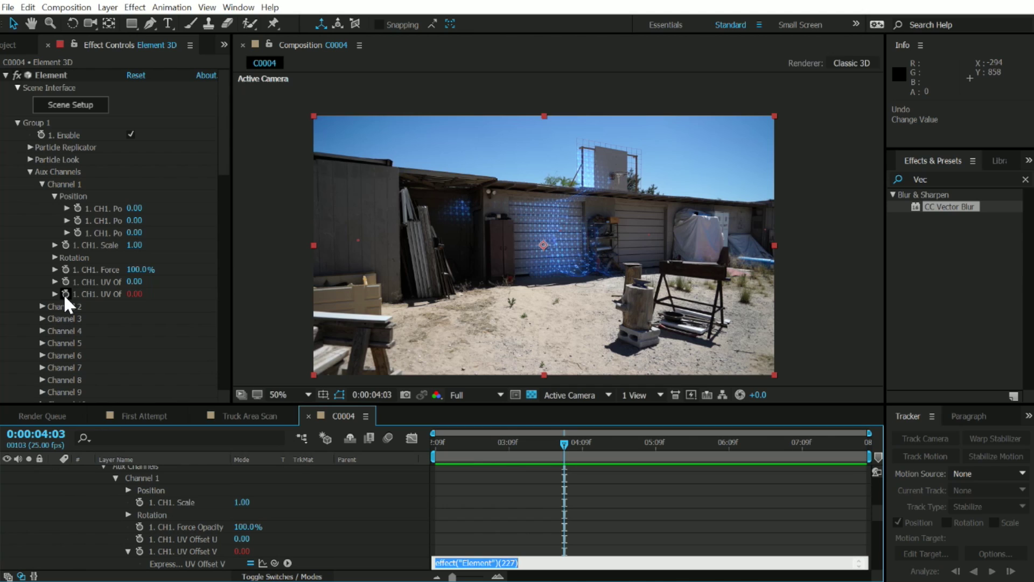
text(time*0.3)
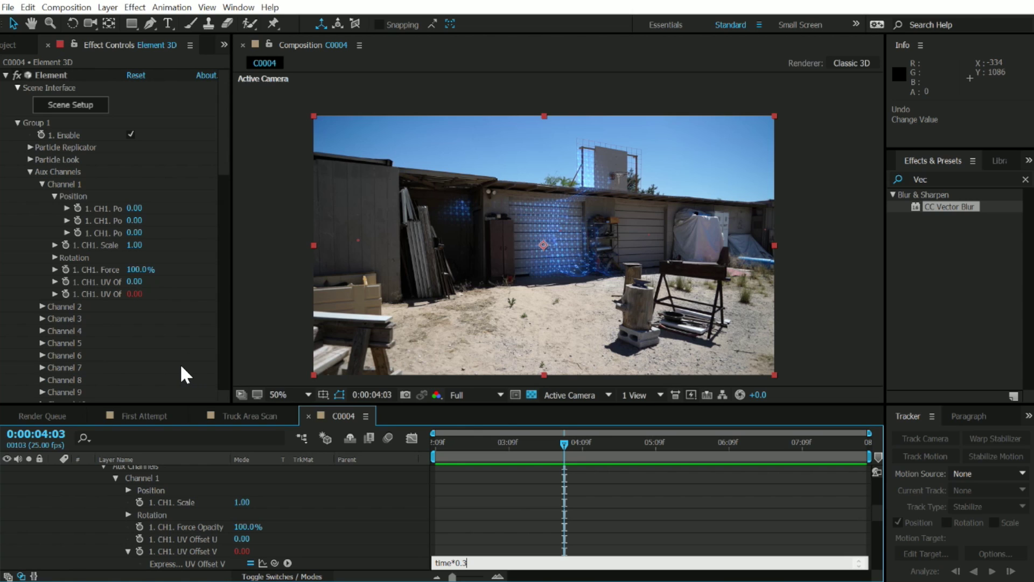
click(535, 525)
drag(526, 441, 392, 459)
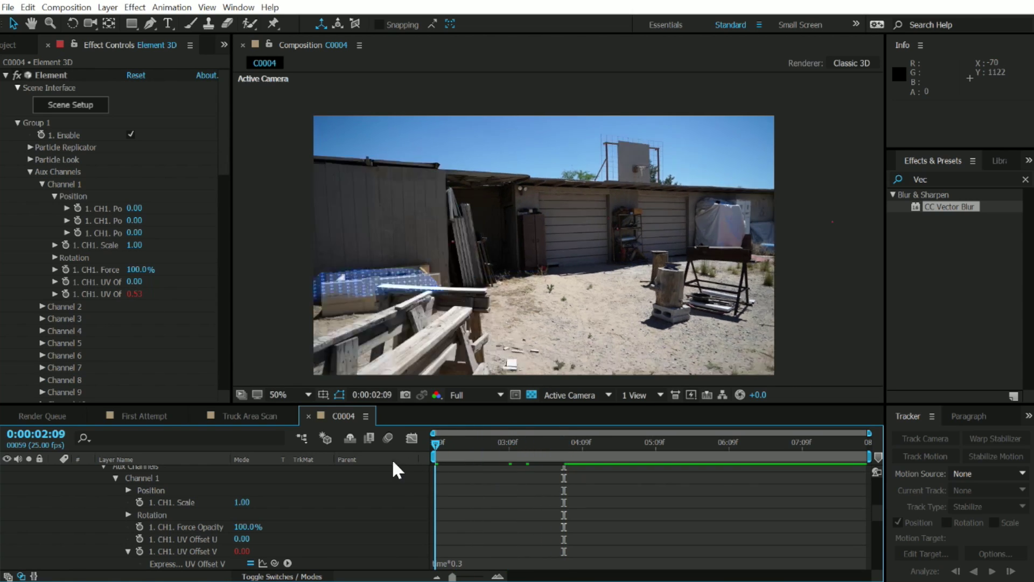
key(space)
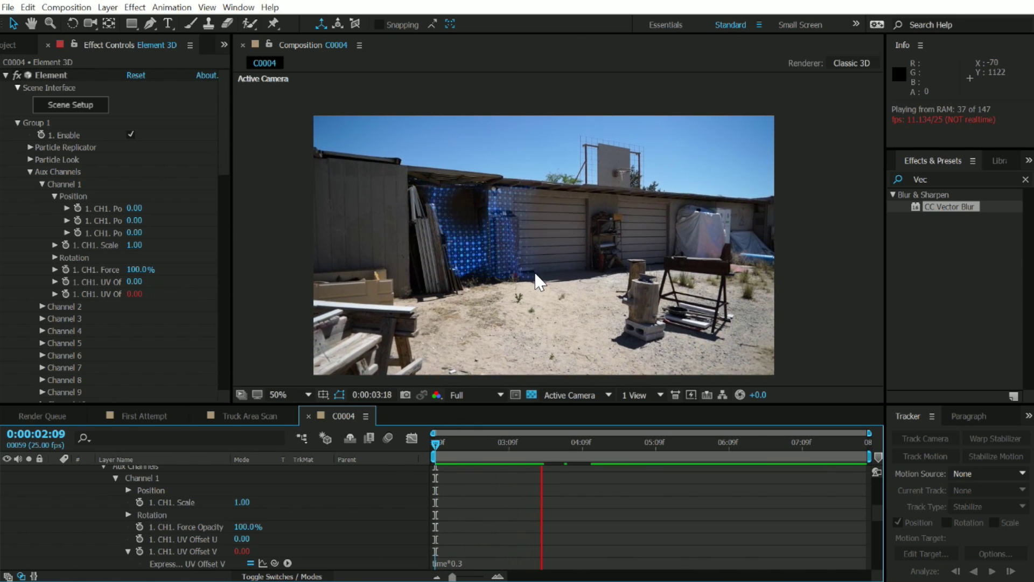
key(space)
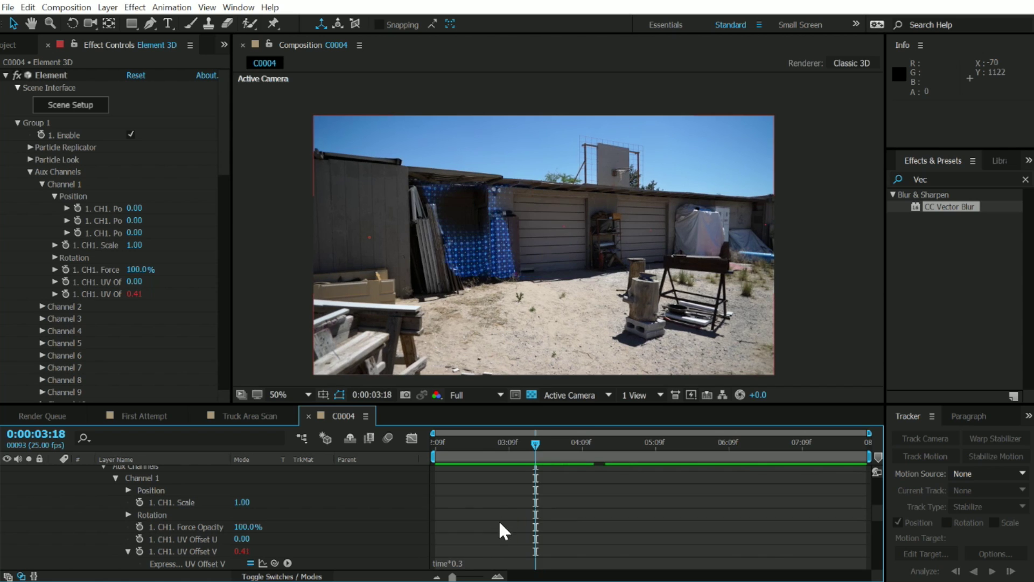
Slow the expression to time*0.1 and preview, keeping UV Offset U at zero
click(460, 563)
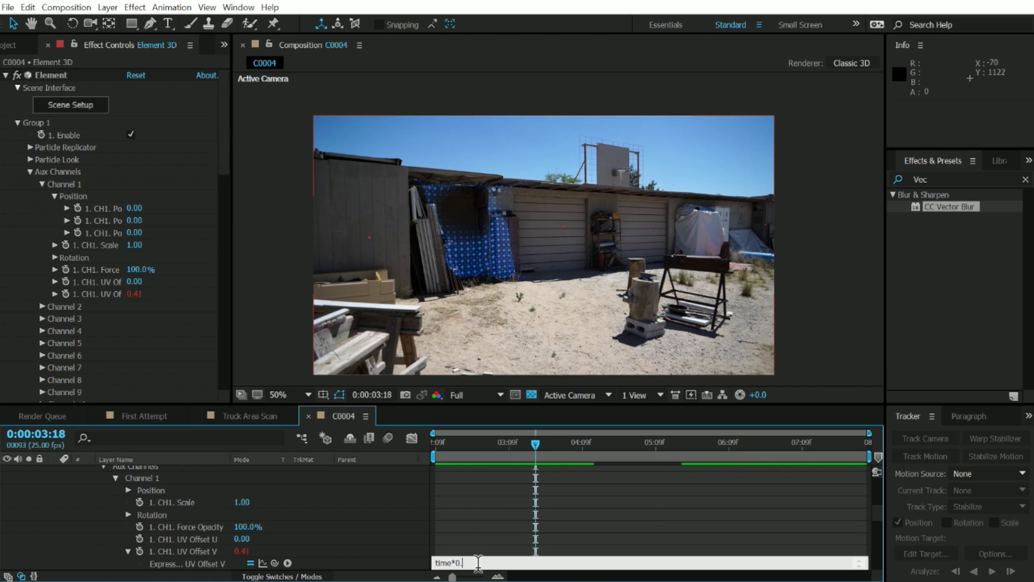
key(KP_Enter)
click(485, 444)
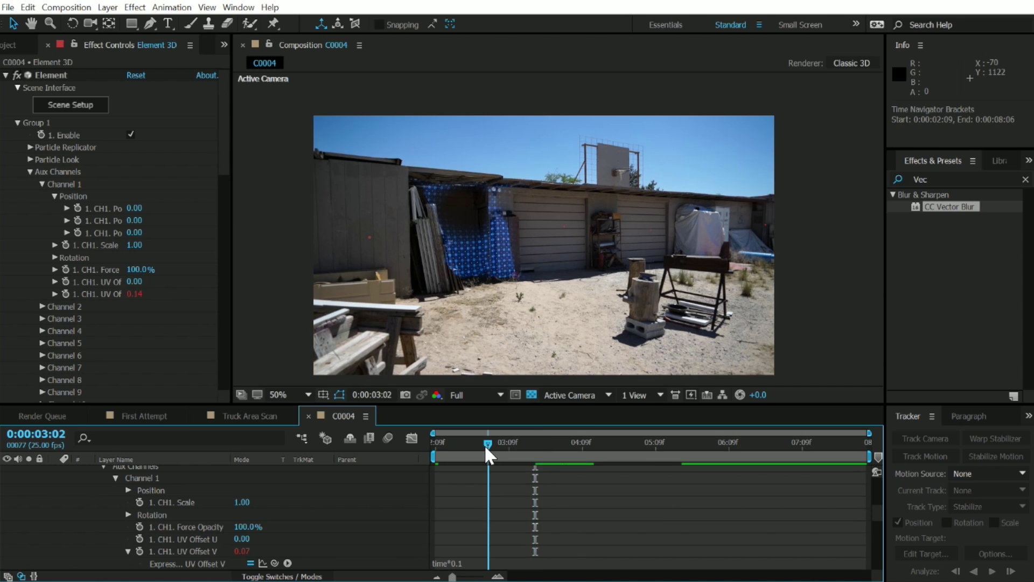
key(space)
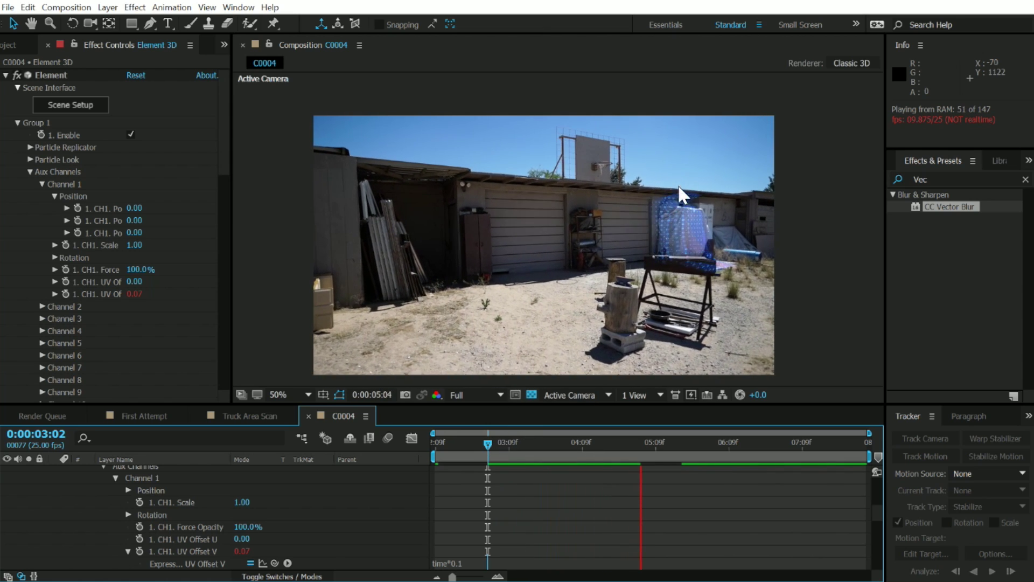
click(559, 442)
drag(134, 281, 104, 281)
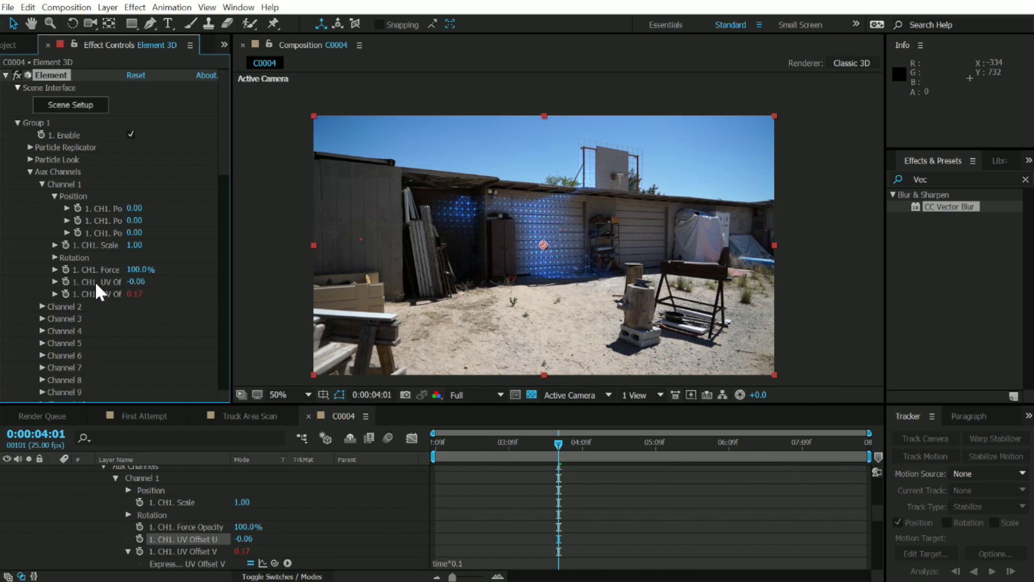
key(space)
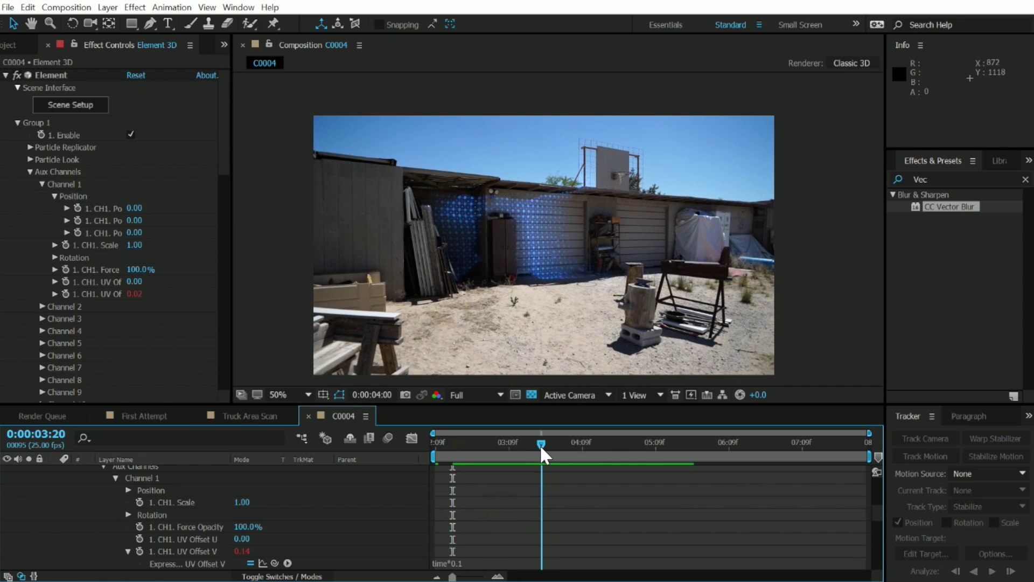
key(space)
Reverse the expression to time*-0.1 and preview the grid scrolling the other way
click(456, 565)
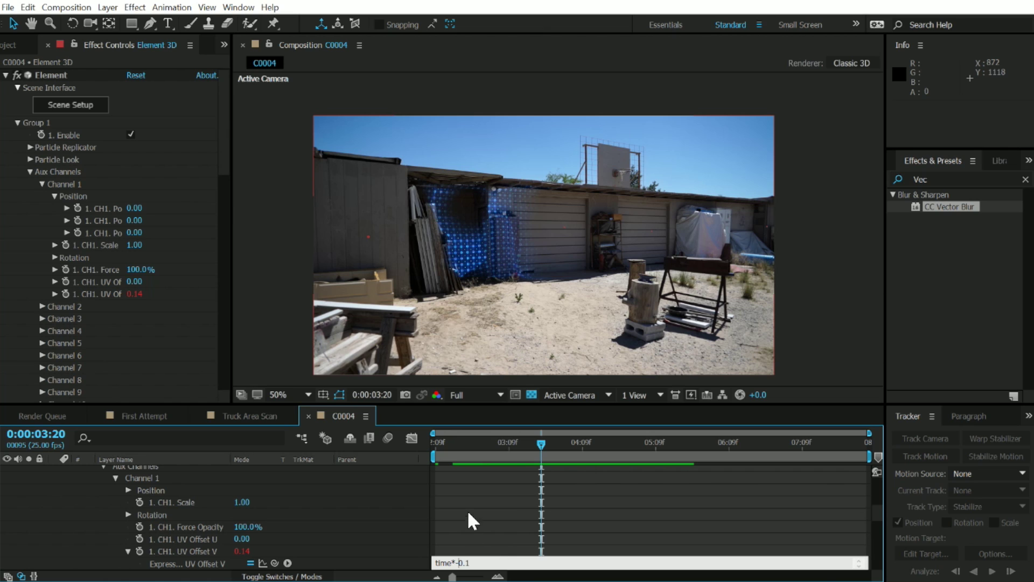
text(-)
key(KP_Enter)
click(473, 437)
key(space)
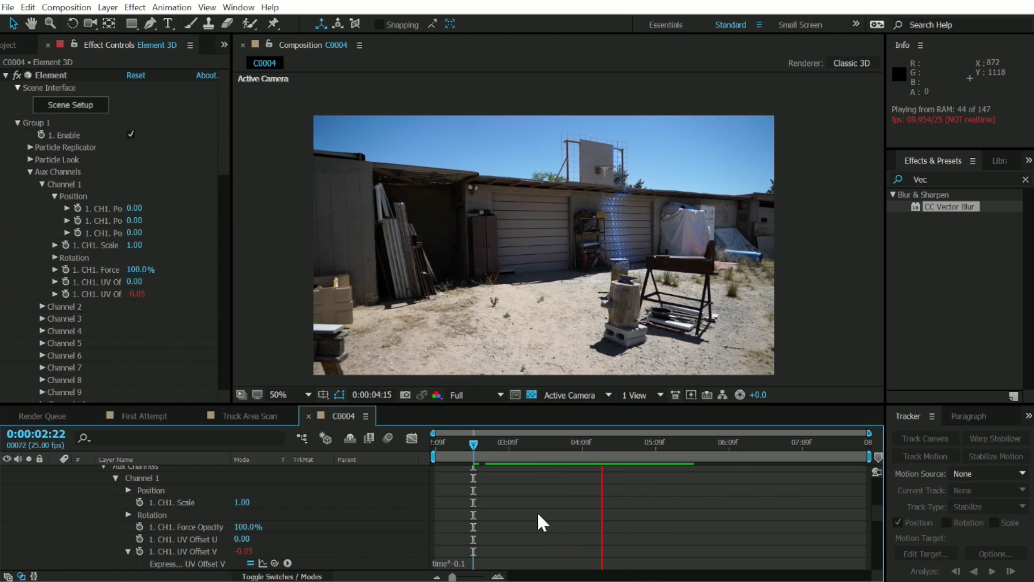
mouse_move(559, 445)
mouse_down()
mouse_move(470, 455)
mouse_move(548, 441)
mouse_up()
Duplicate the Element 3D layer together with its Element 3D Matte layer
scroll(211, 504, up, 5)
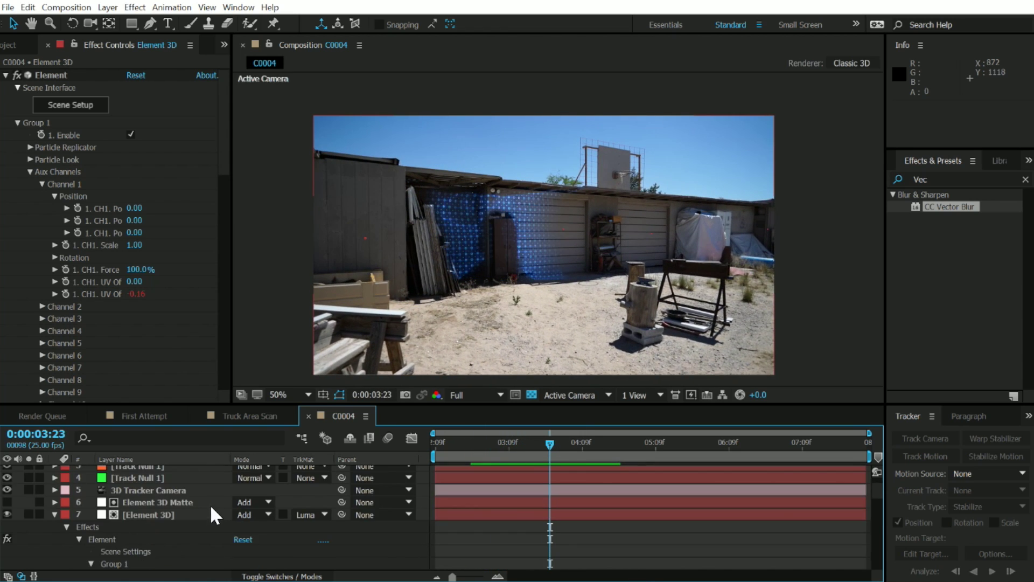
click(54, 514)
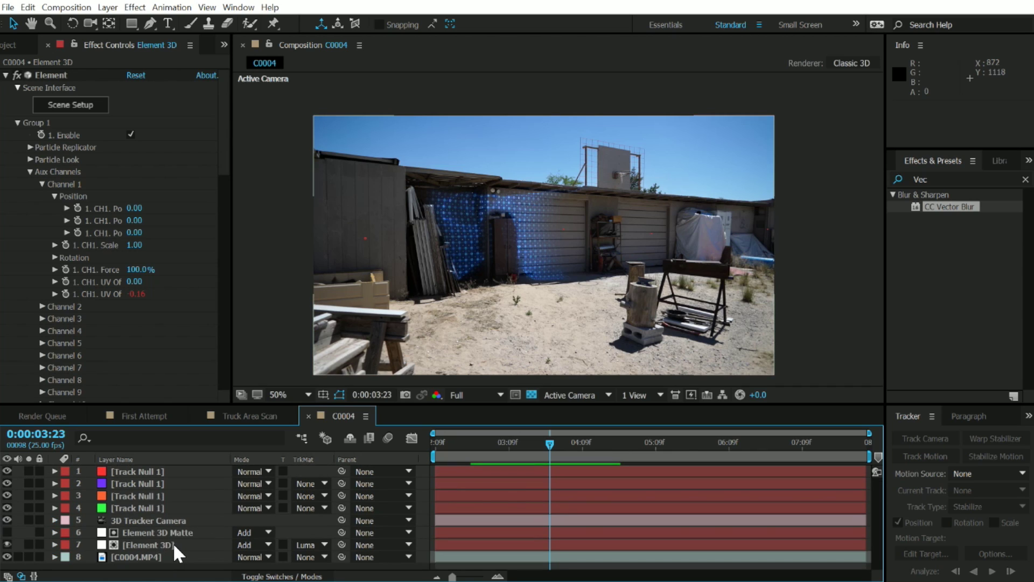
click(159, 542)
shift+click(160, 530)
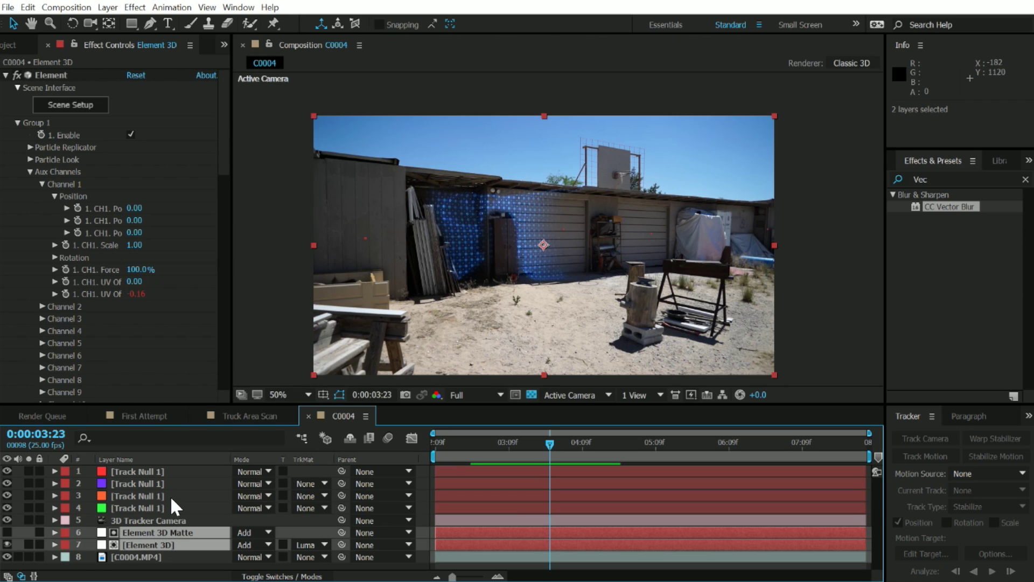
key(ctrl+d)
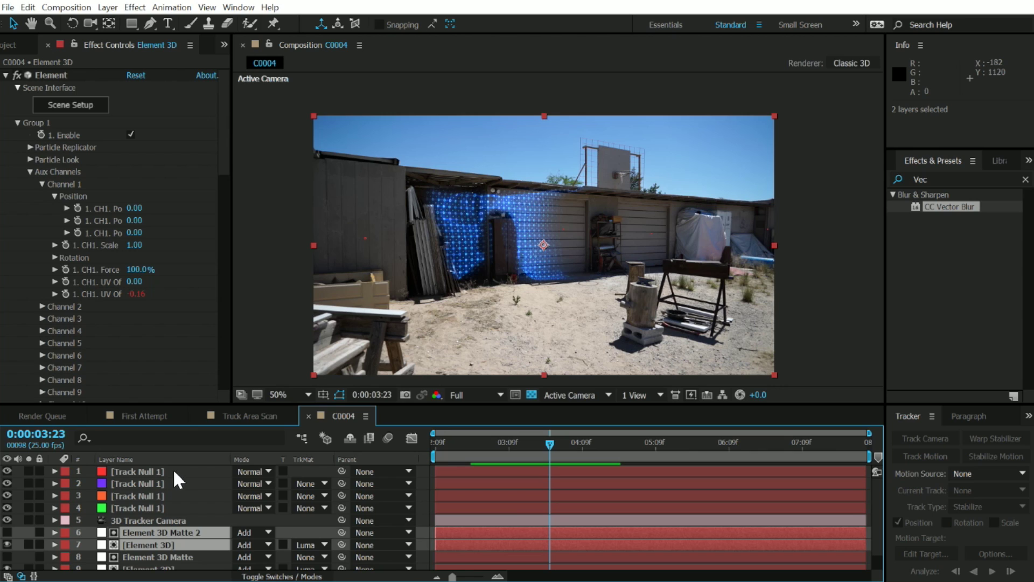
Rename the copied layer 'Element 3D 2nd Scan' and open its Element 3D scene setup
scroll(188, 539, down, 1)
click(166, 536)
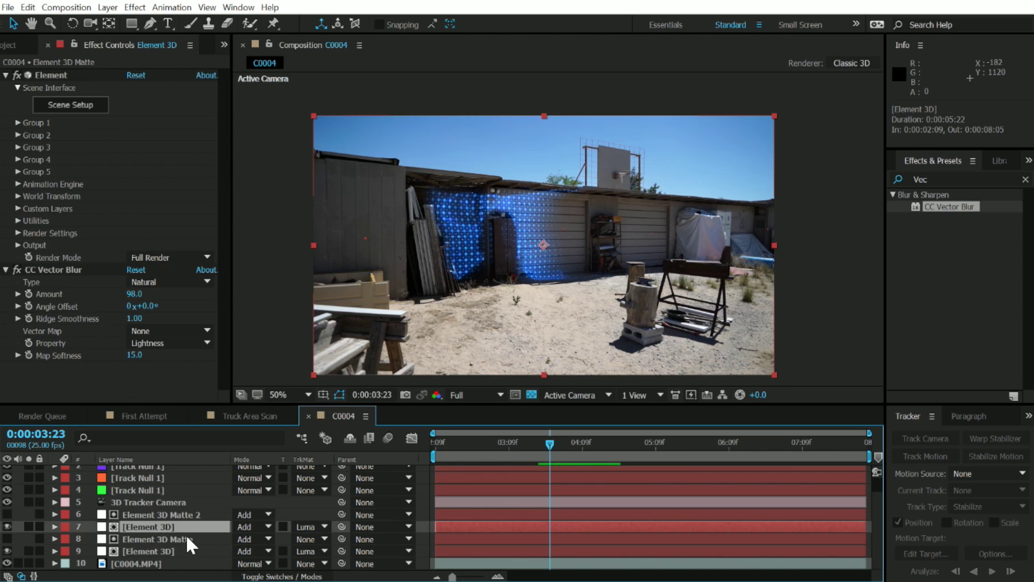
click(166, 525)
key(Return)
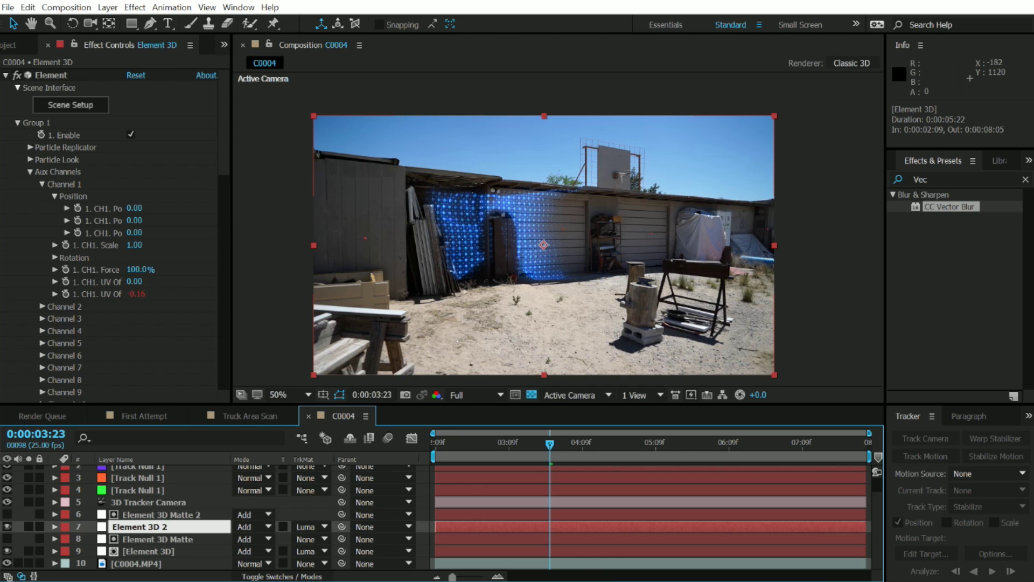
text(2nd Scan)
key(Return)
click(173, 529)
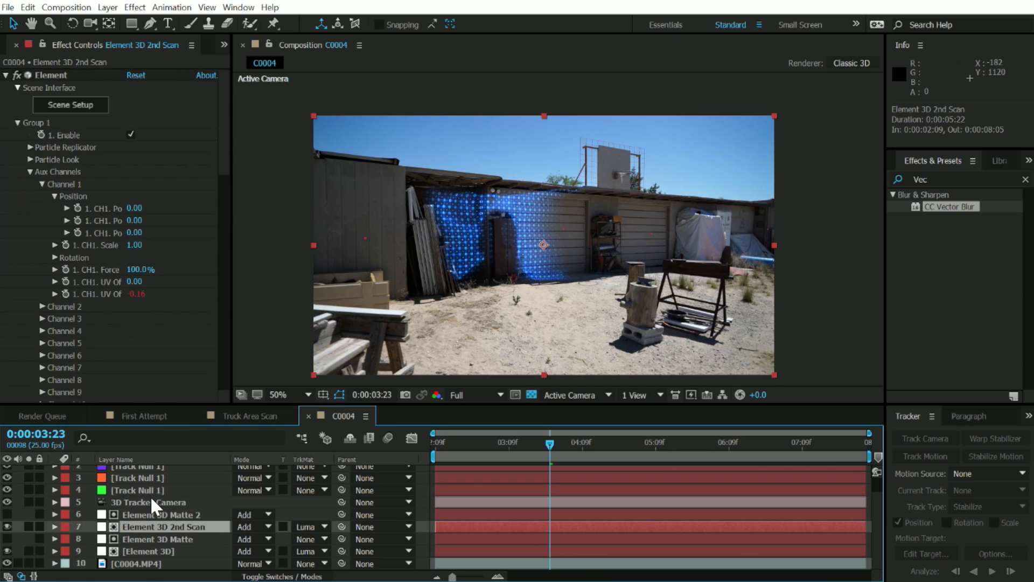
click(89, 110)
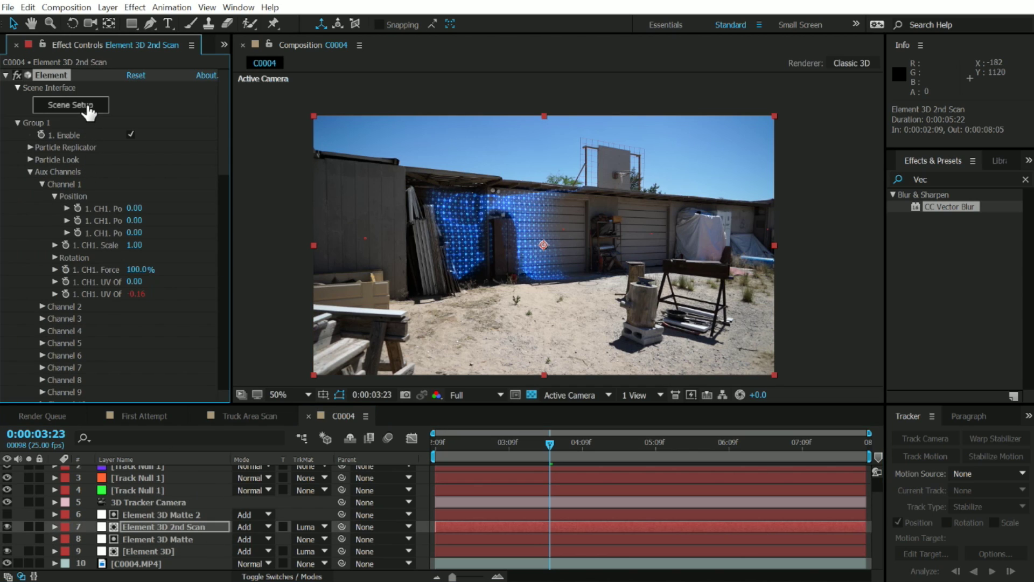
click(100, 105)
Put the Grid 2 texture in the second scan's Illumination slot
drag(445, 264, 455, 242)
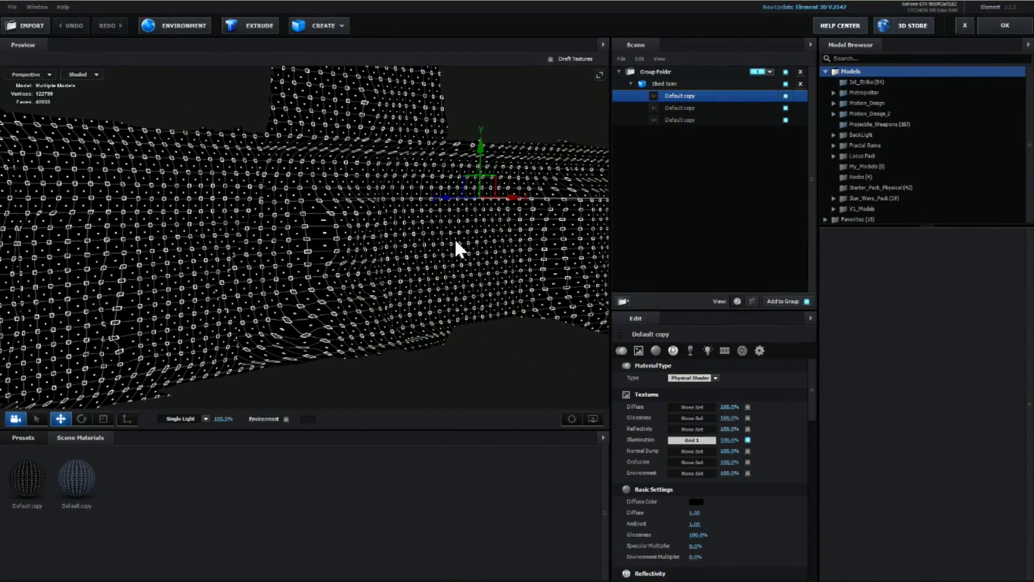
drag(393, 264, 470, 267)
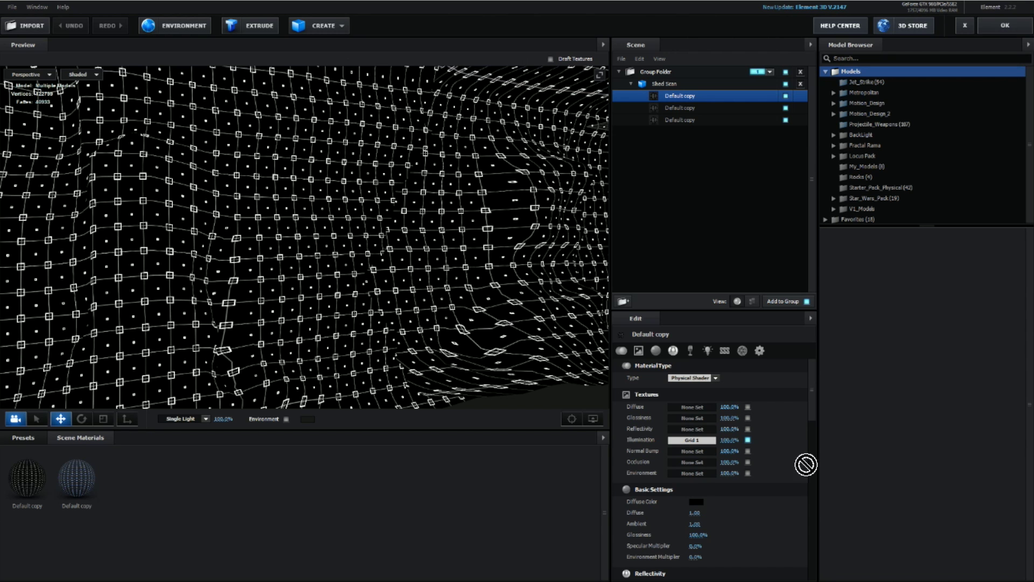
drag(806, 465, 692, 440)
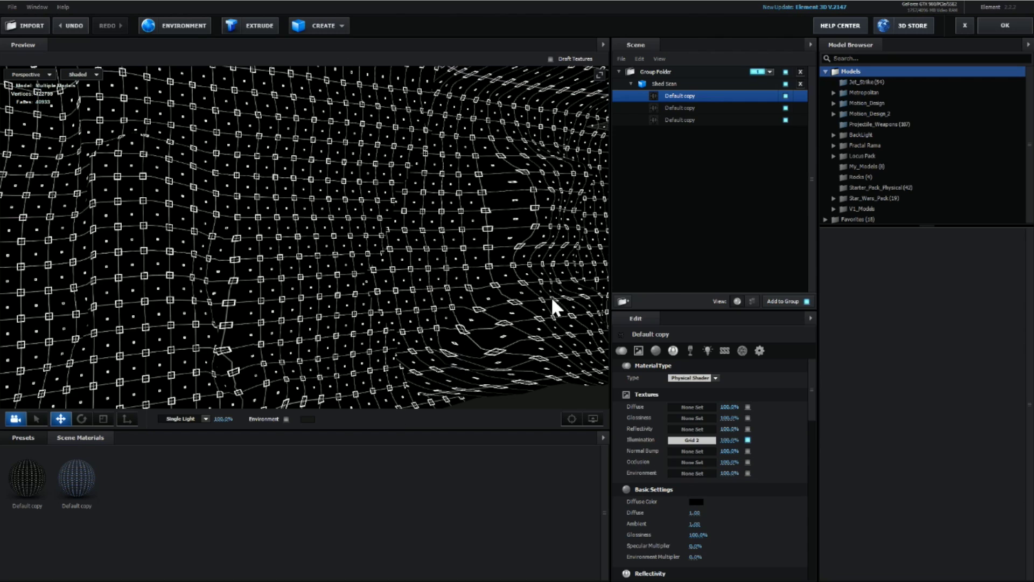
Set the Shed Scan model's UV Repeat to 1.00 by 1.00
scroll(465, 239, down, 5)
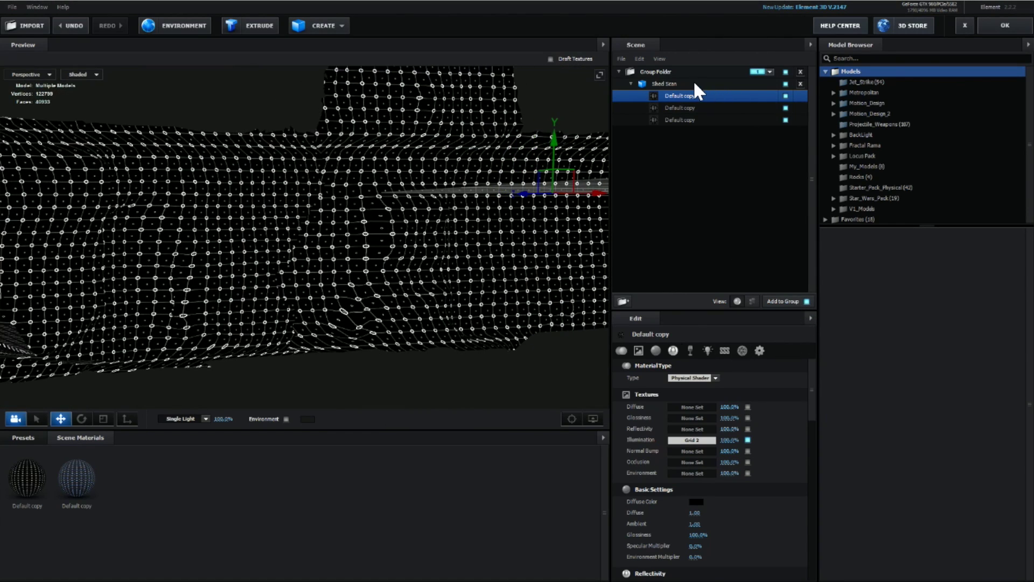
click(694, 83)
scroll(720, 455, down, 5)
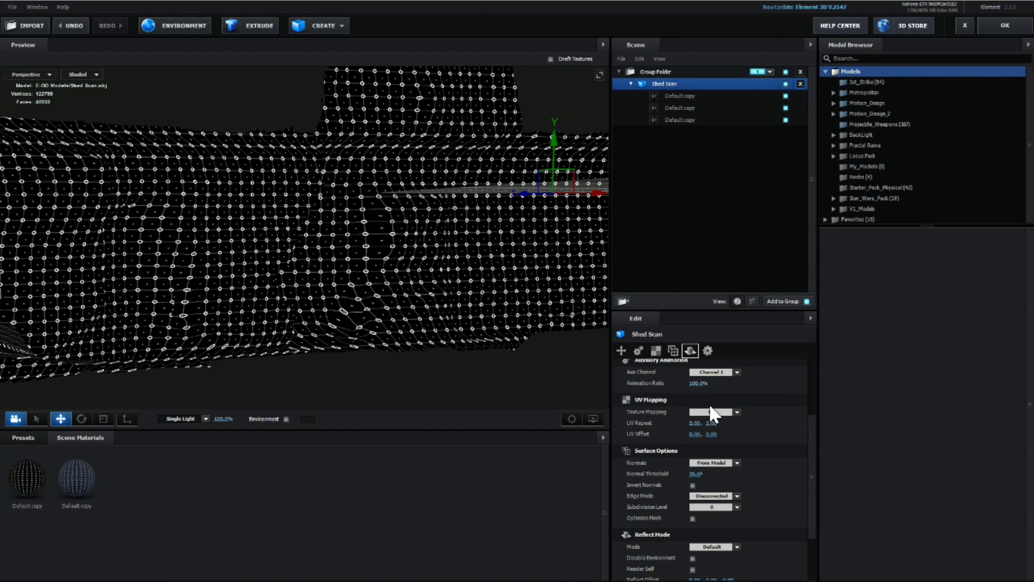
mouse_move(693, 423)
mouse_down()
mouse_move(709, 425)
mouse_move(699, 426)
mouse_up()
drag(328, 307, 620, 402)
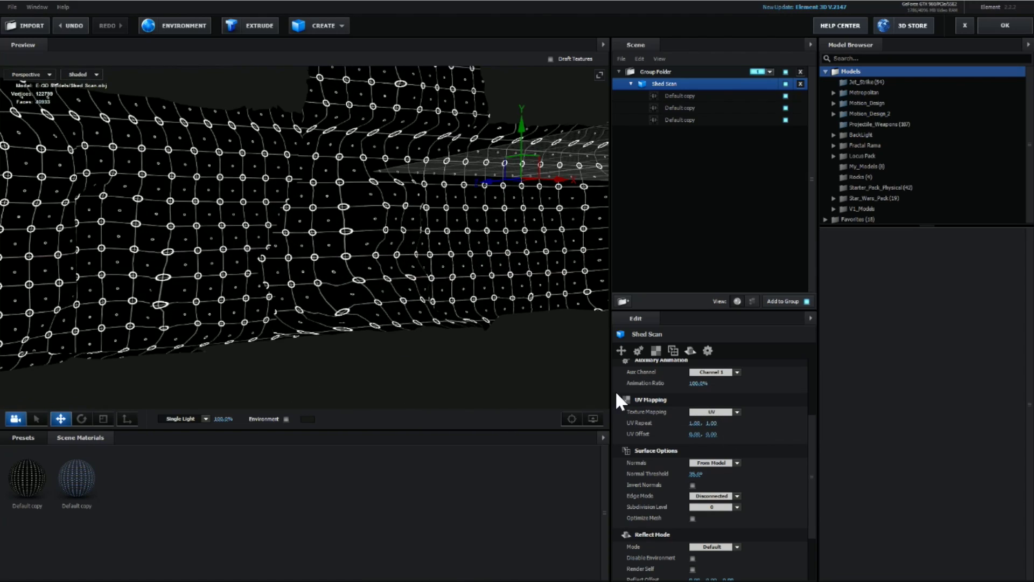
Switch the Shed Scan texture mapping to Plane YZ and adjust its UV Offset
click(706, 411)
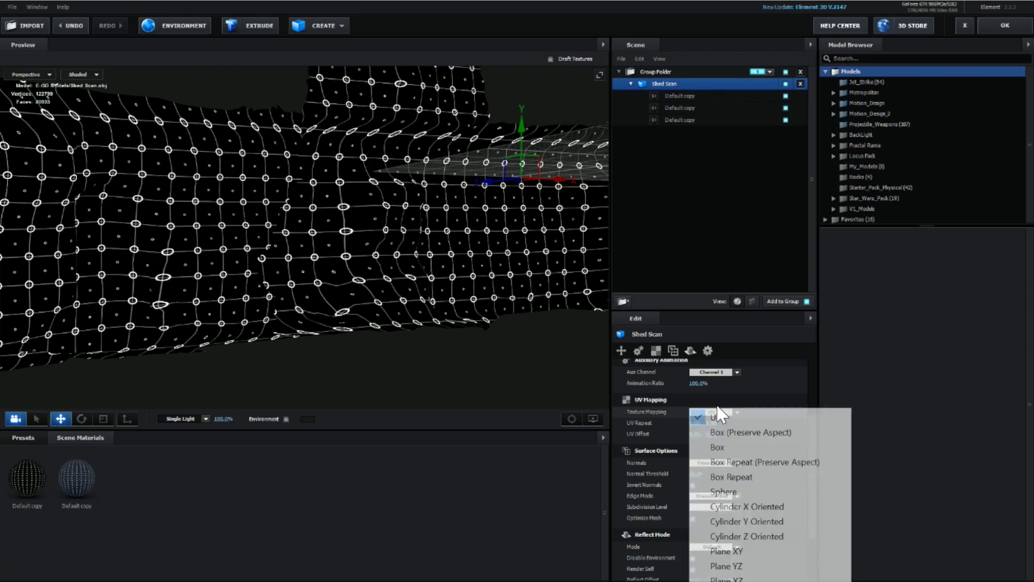
click(777, 567)
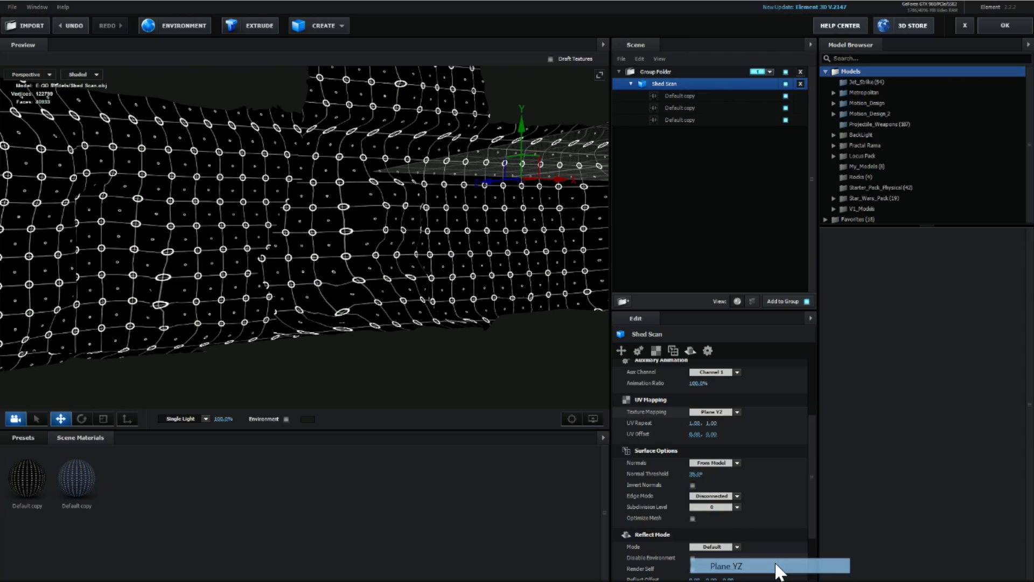
mouse_move(446, 298)
mouse_down()
mouse_move(411, 300)
mouse_move(460, 299)
mouse_move(442, 294)
mouse_up()
drag(698, 437, 722, 432)
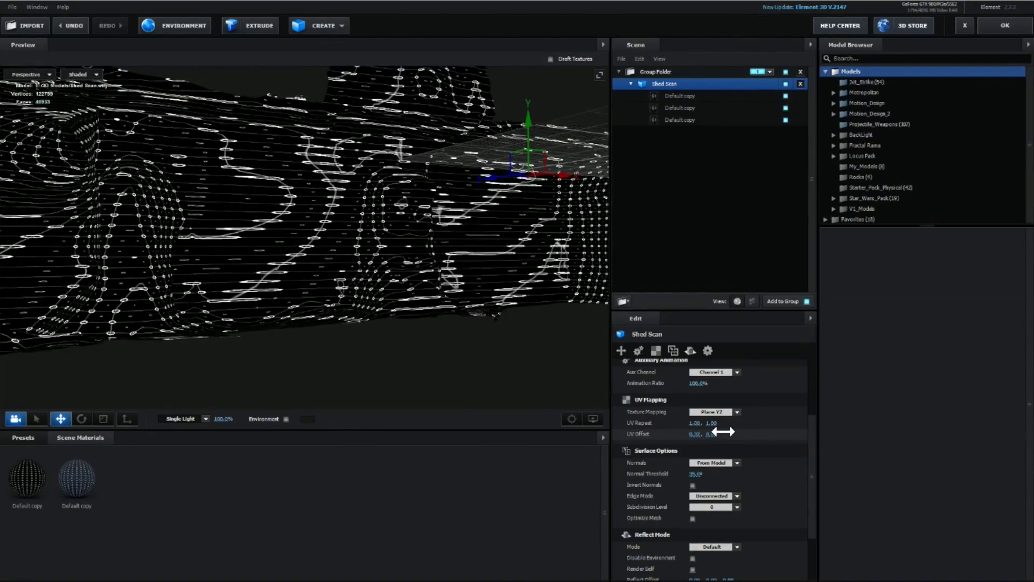
drag(557, 234, 441, 345)
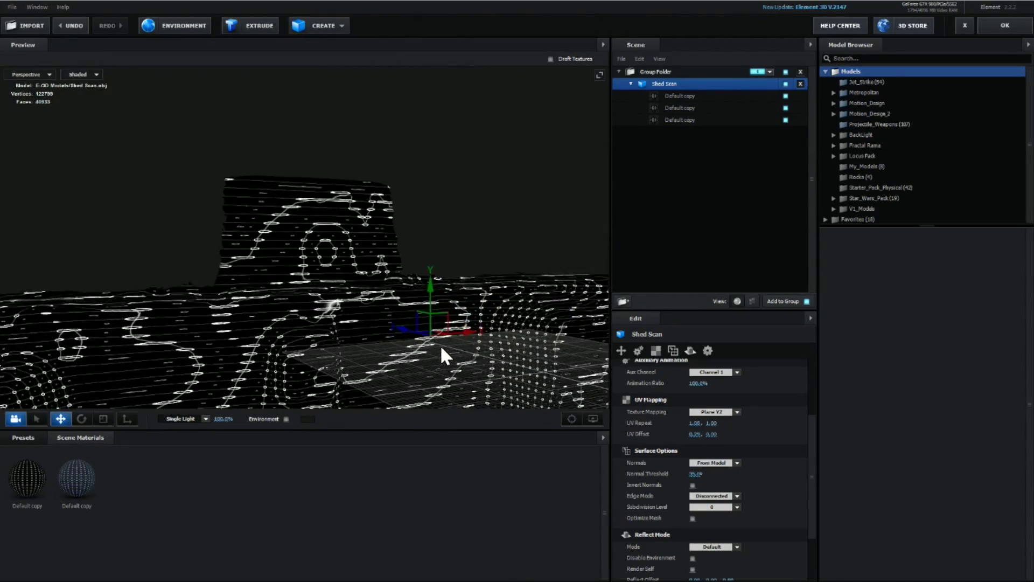
scroll(441, 345, up, 5)
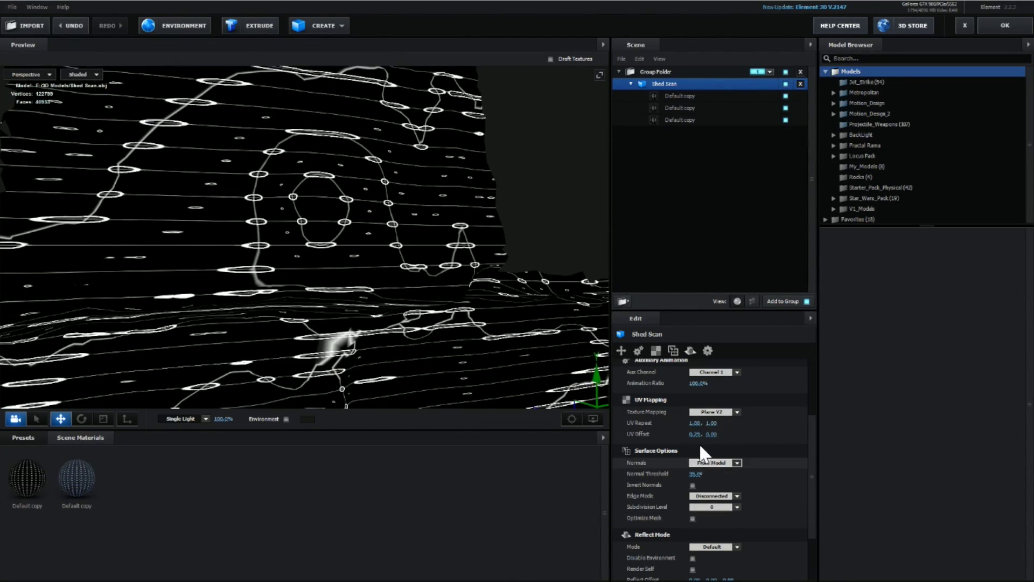
drag(694, 435, 699, 435)
scroll(398, 255, down, 5)
mouse_move(397, 251)
mouse_down()
mouse_move(438, 196)
mouse_move(356, 272)
mouse_move(400, 257)
mouse_up()
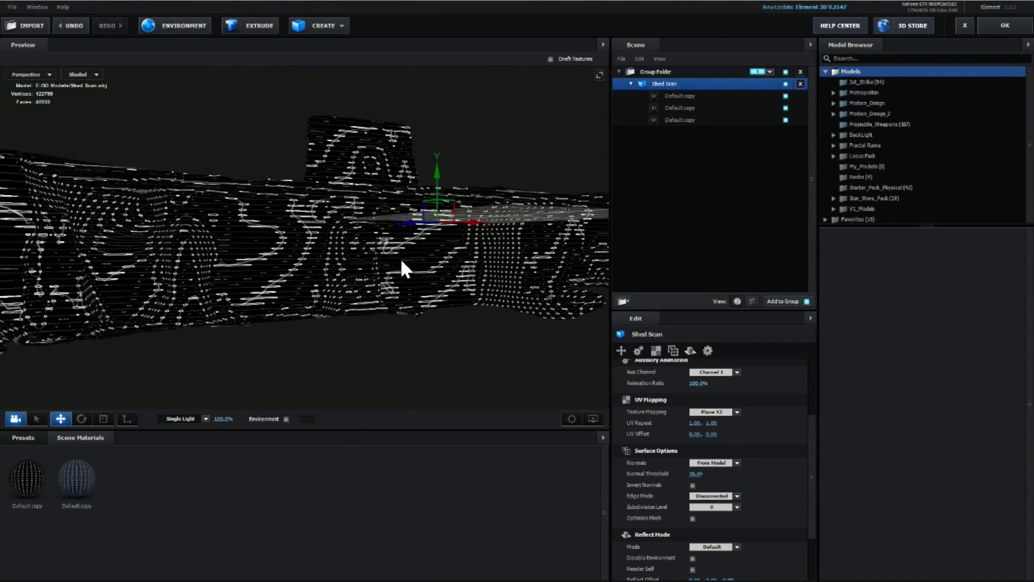
Try Sphere, Box Repeat and Polygon texture mapping on the Shed Scan model
click(727, 412)
click(743, 492)
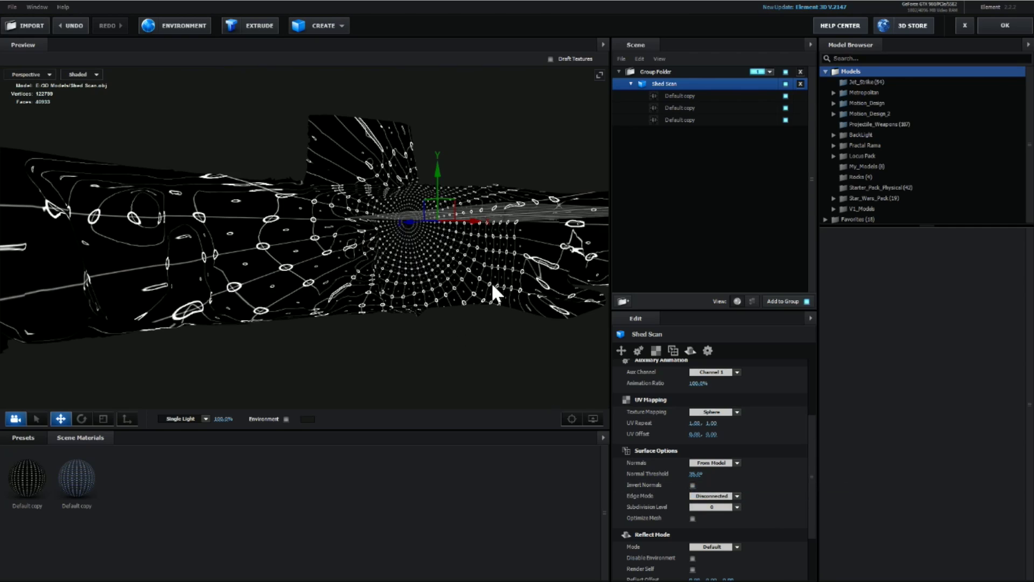
mouse_move(492, 282)
mouse_down()
mouse_move(506, 280)
mouse_move(486, 279)
mouse_up()
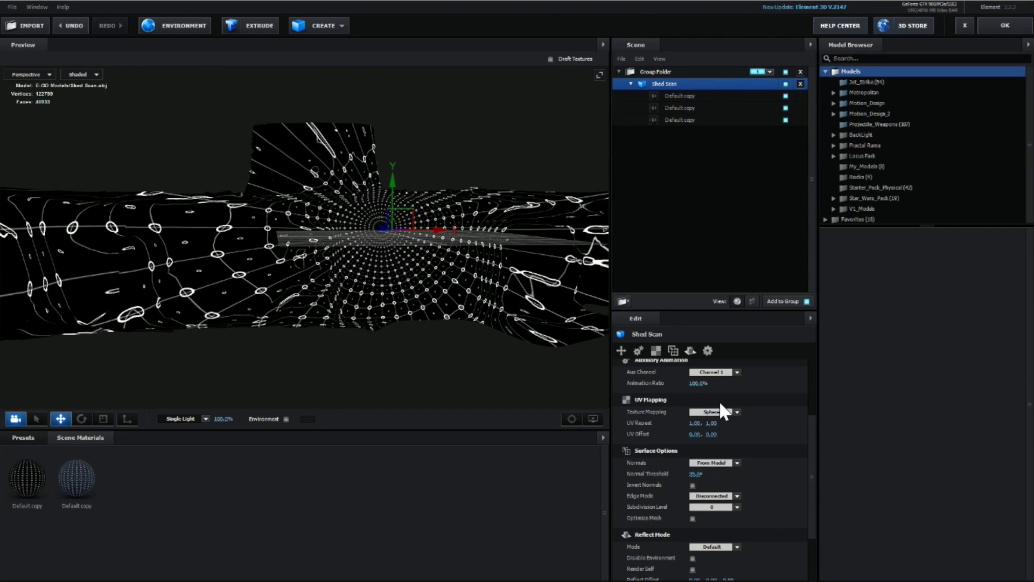
click(719, 412)
click(714, 476)
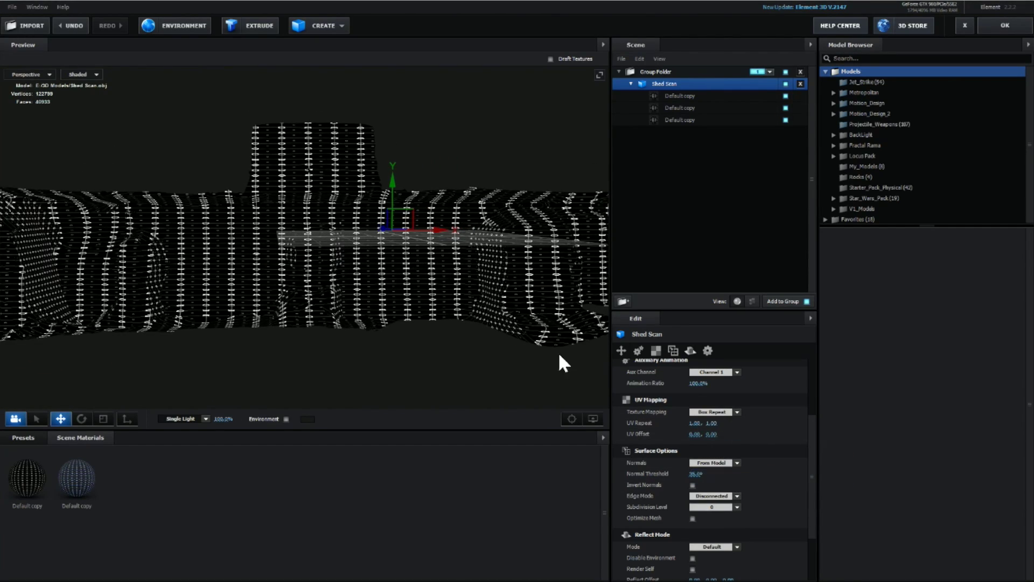
drag(559, 355, 595, 388)
click(720, 411)
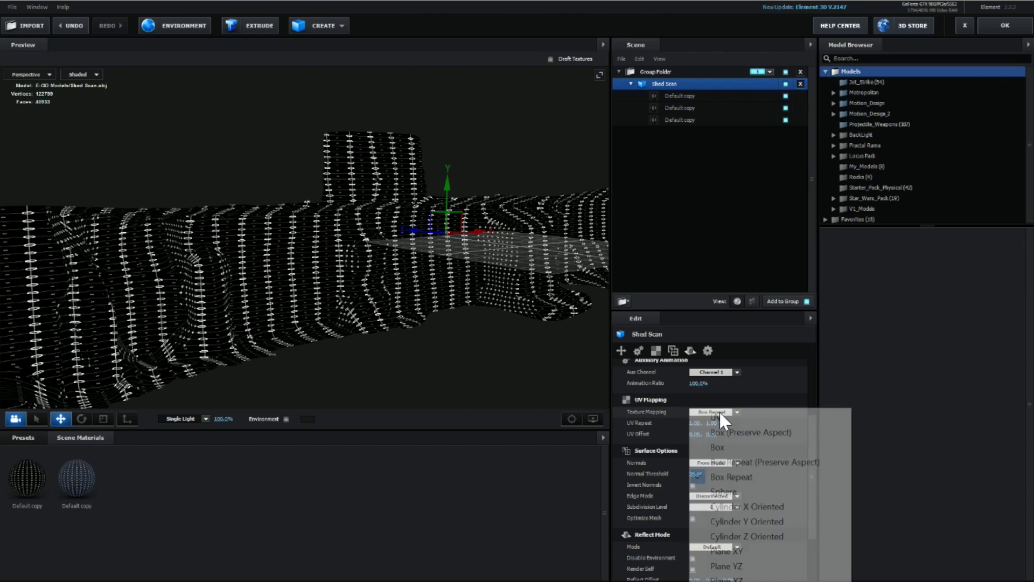
click(711, 564)
scroll(391, 304, up, 5)
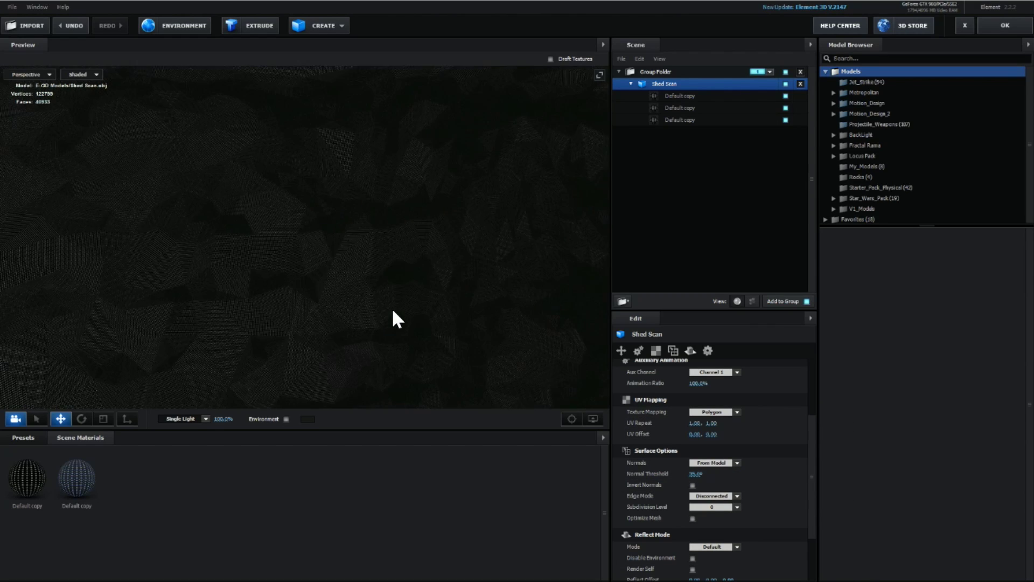
scroll(394, 315, down, 5)
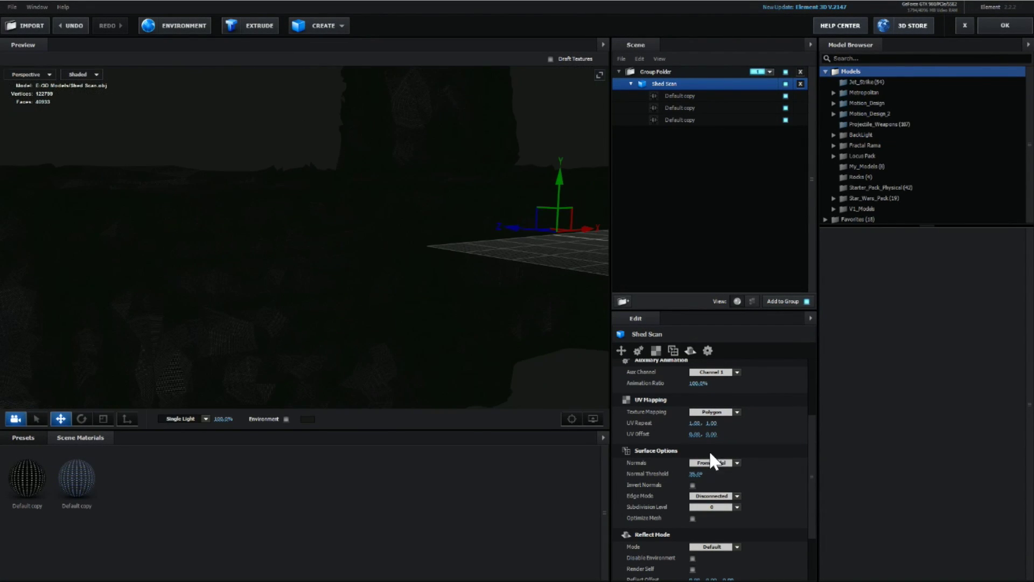
click(714, 462)
click(711, 412)
Return the texture mapping to Plane YZ and apply the scene back to the composition
click(711, 411)
click(727, 566)
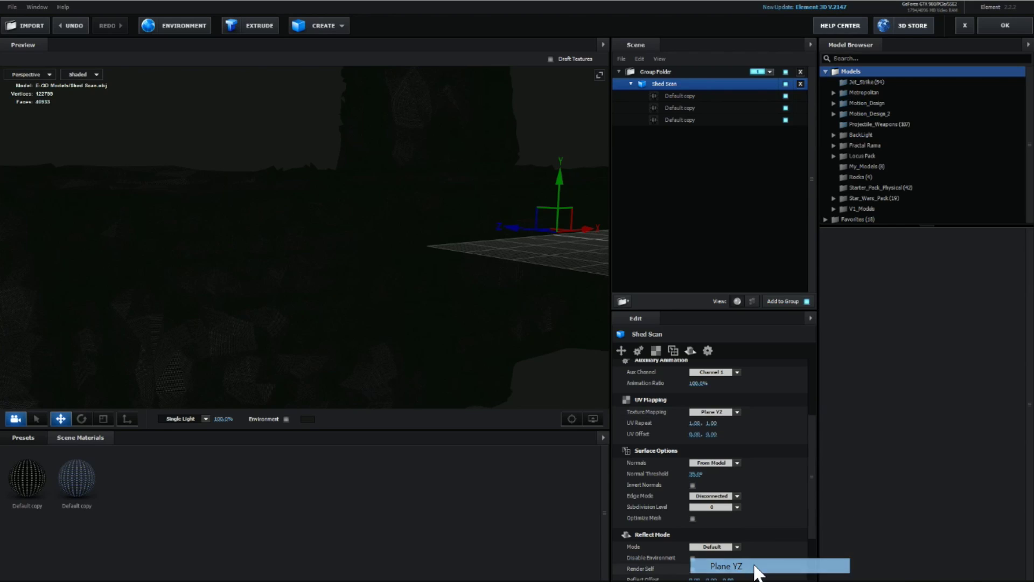
drag(415, 300, 542, 291)
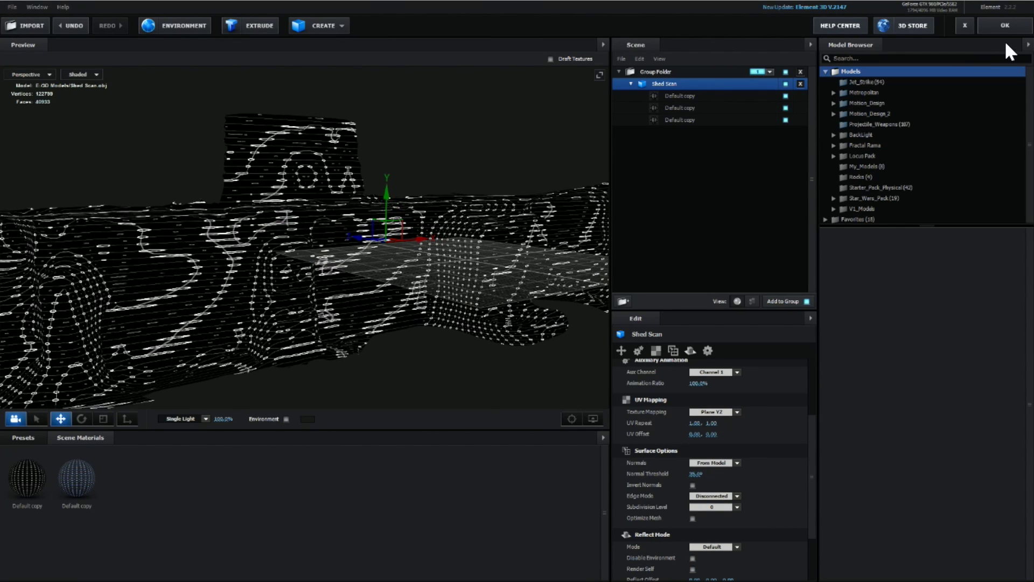
click(1005, 25)
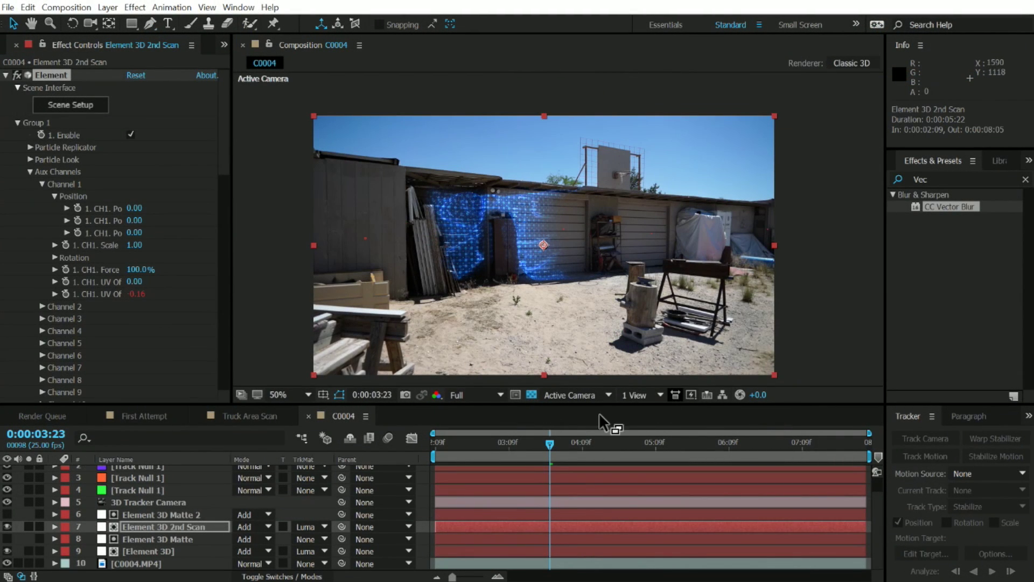
Play the composition through, then return to the start of the clip
key(space)
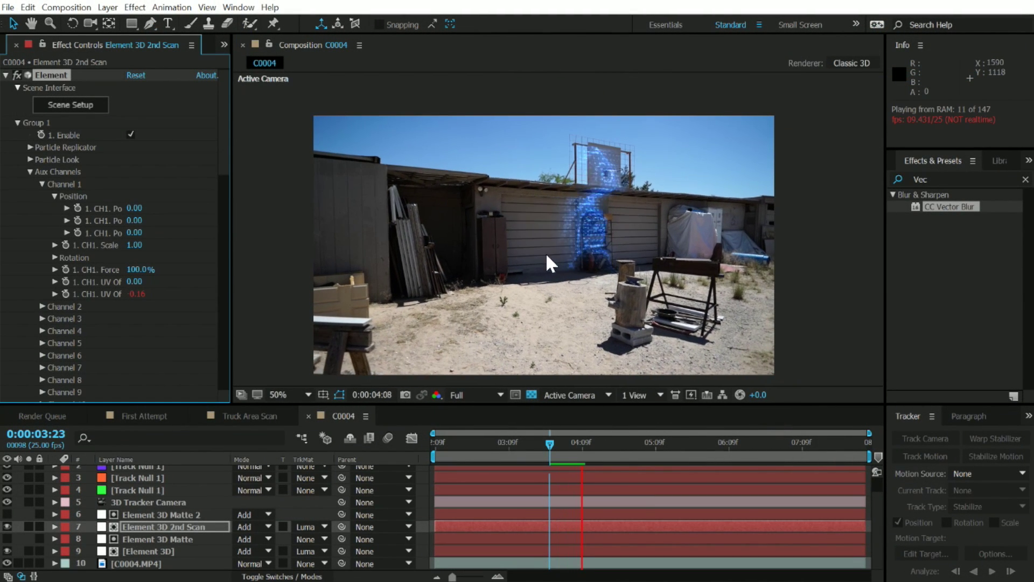
click(614, 451)
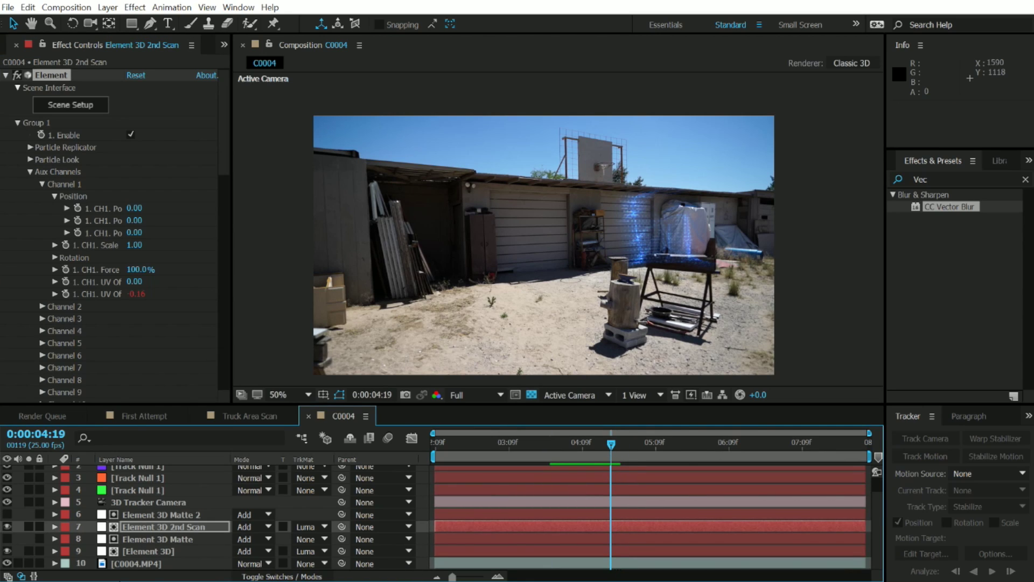
key(Home)
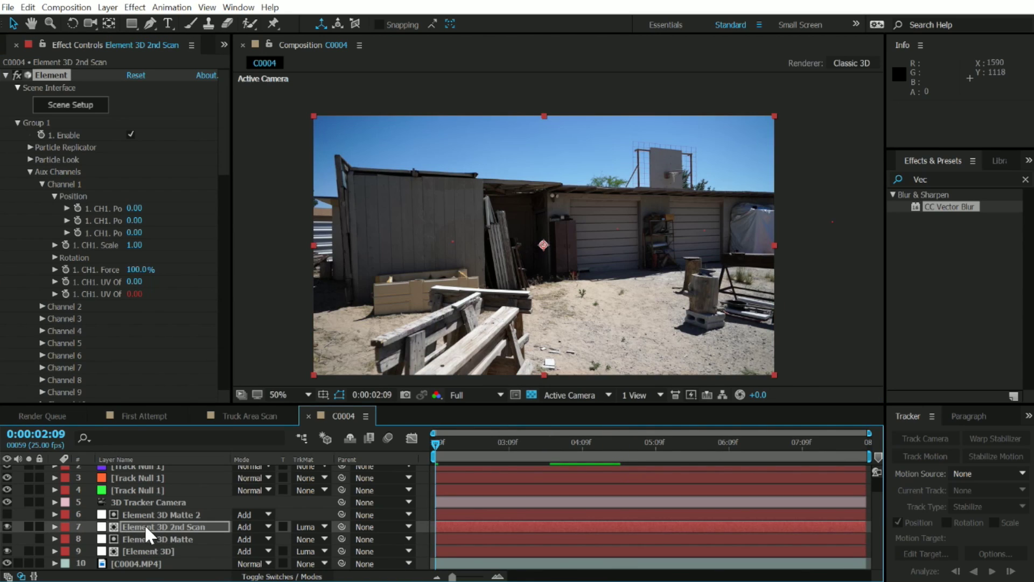
Slide Element 3D Matte 2 and Element 3D 2nd Scan about 7 frames later, then preview
ctrl+click(189, 513)
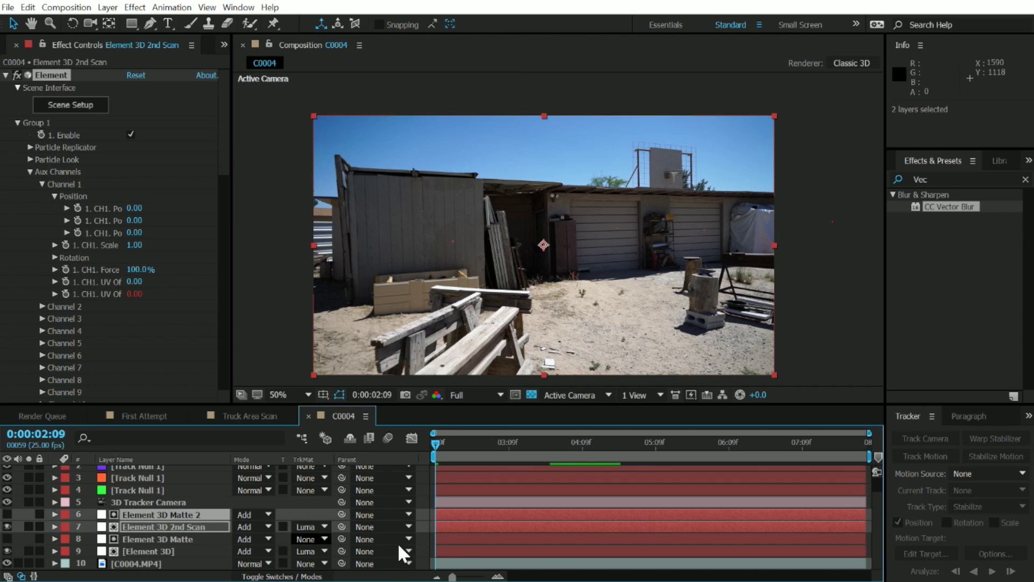
drag(474, 441, 562, 440)
drag(579, 511, 594, 510)
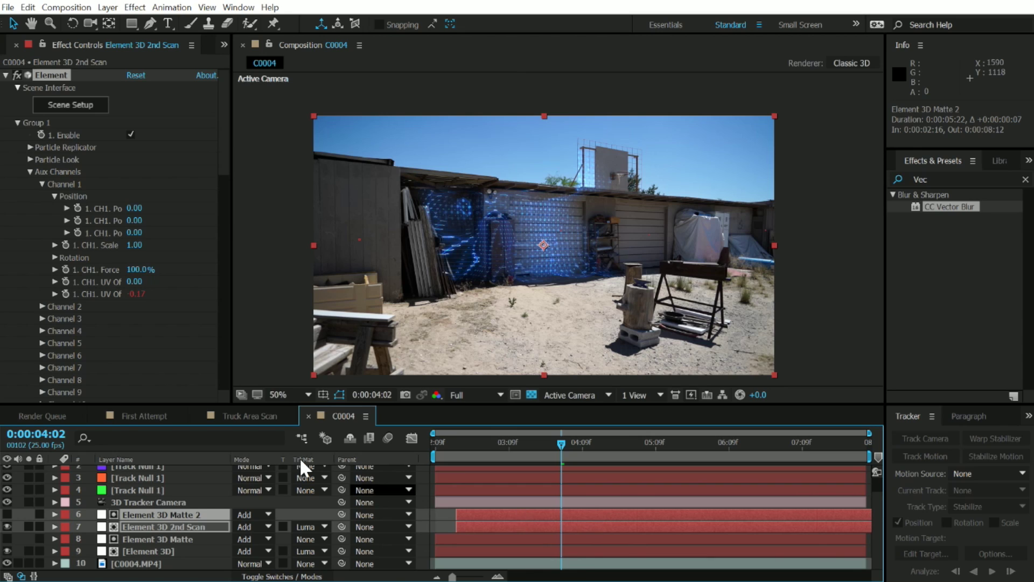
key(space)
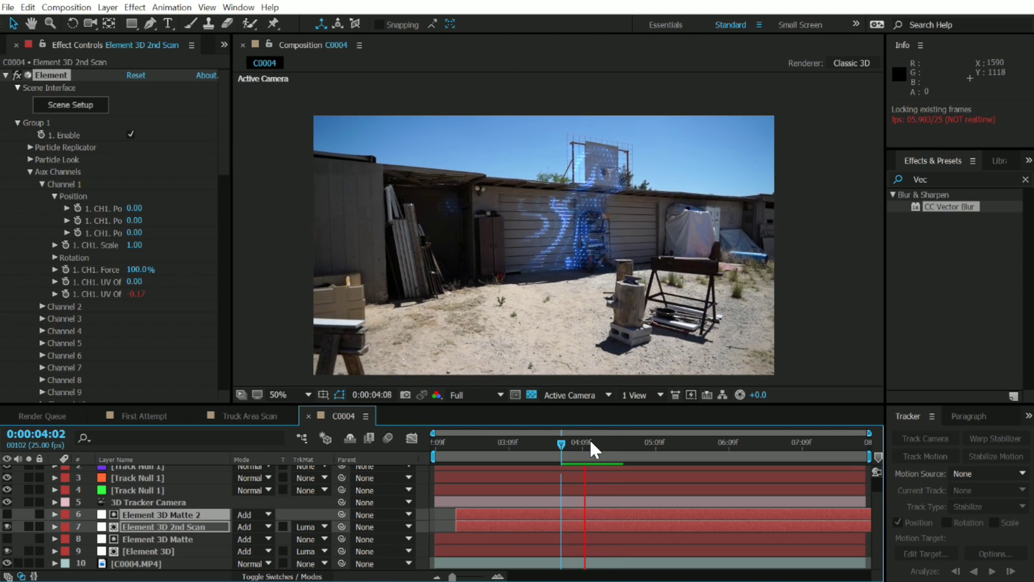
key(space)
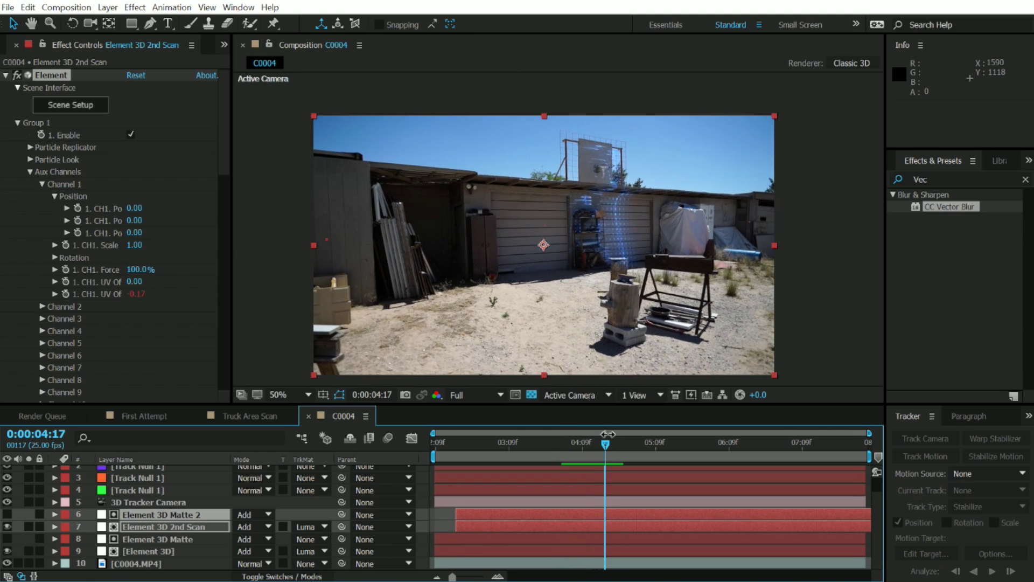
drag(603, 447, 562, 476)
key(space)
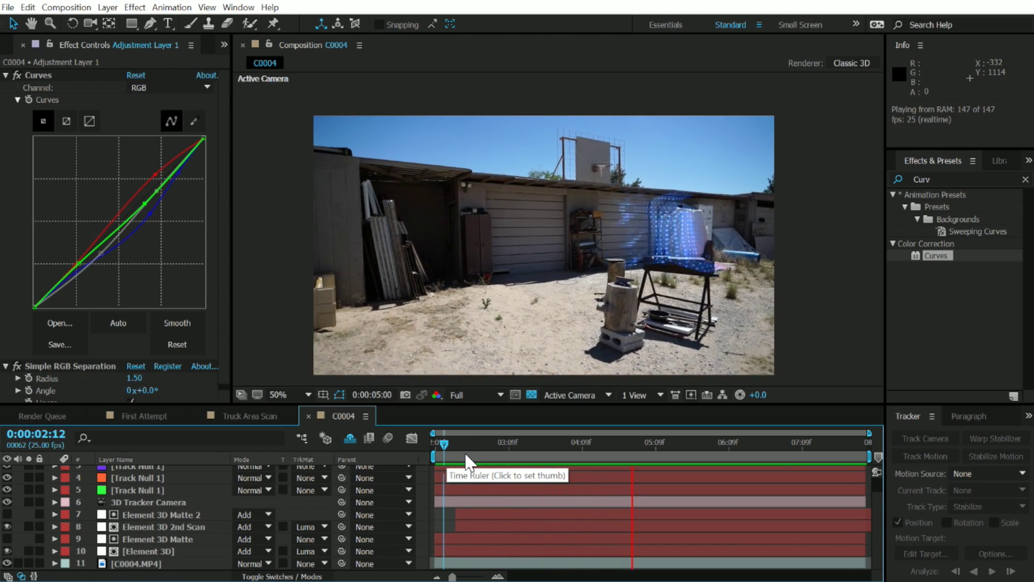
Add a new adjustment layer named CC at the top of the comp
drag(695, 464, 620, 506)
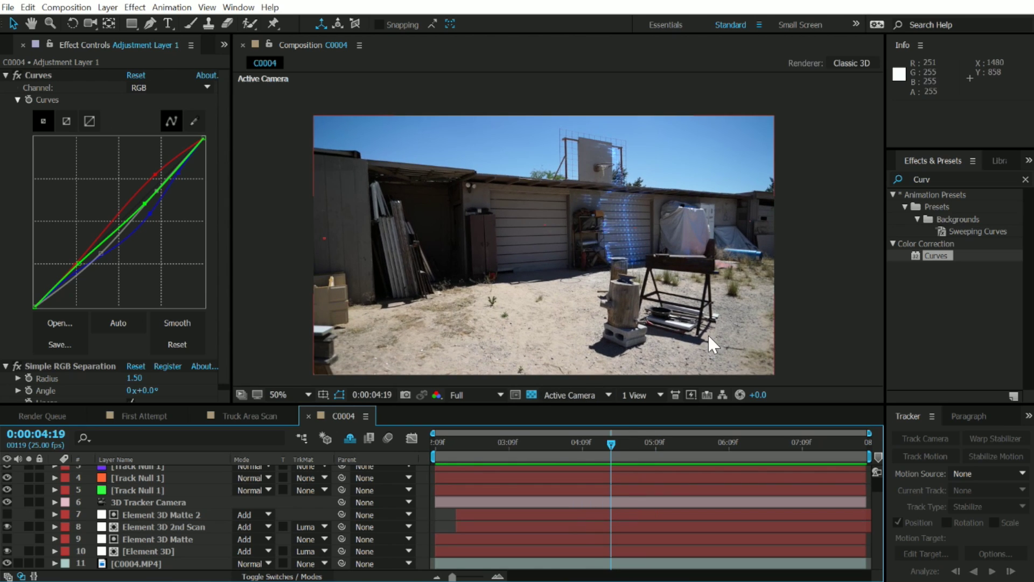
click(108, 7)
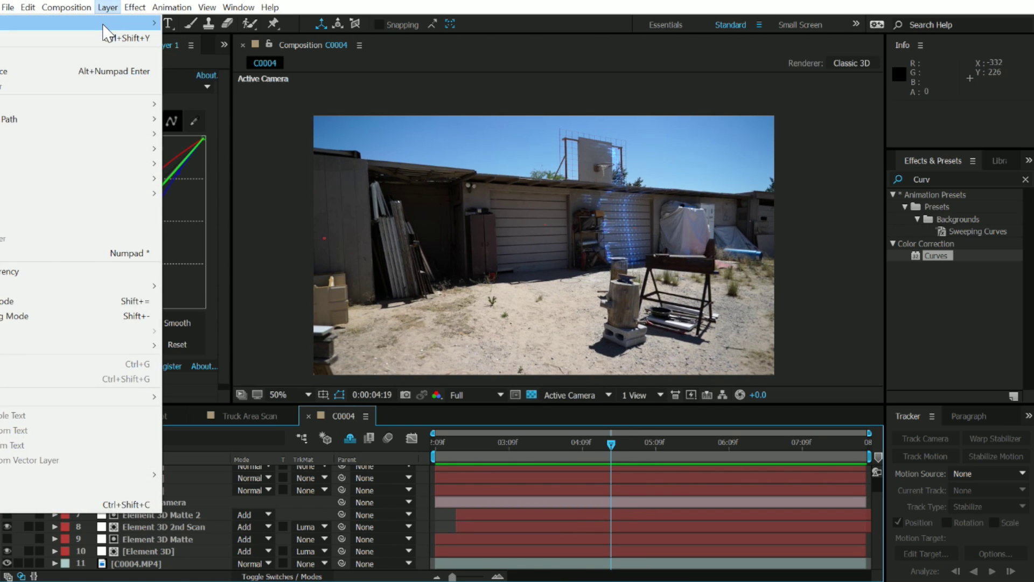
mouse_move(105, 30)
click(238, 112)
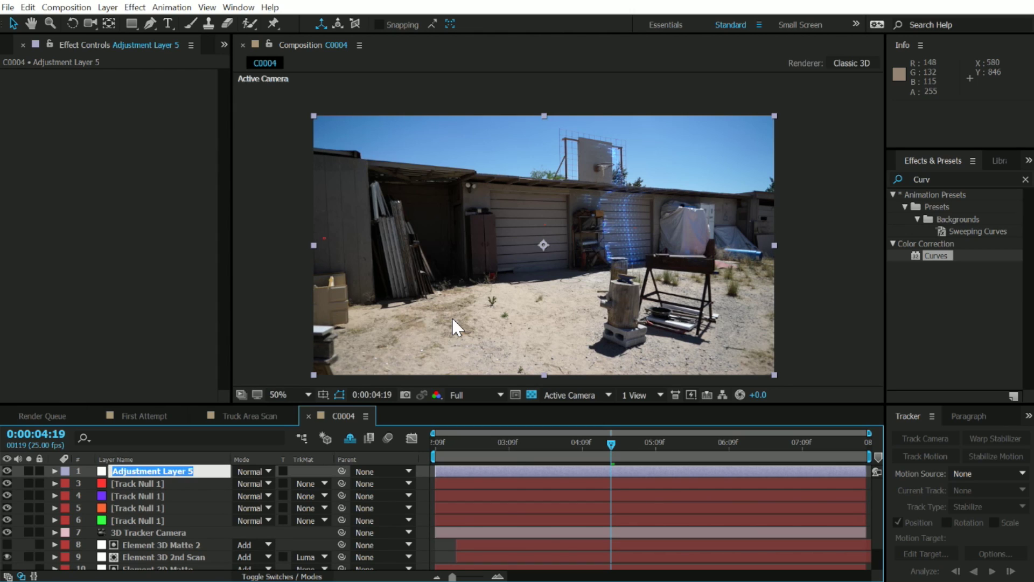
key(Return)
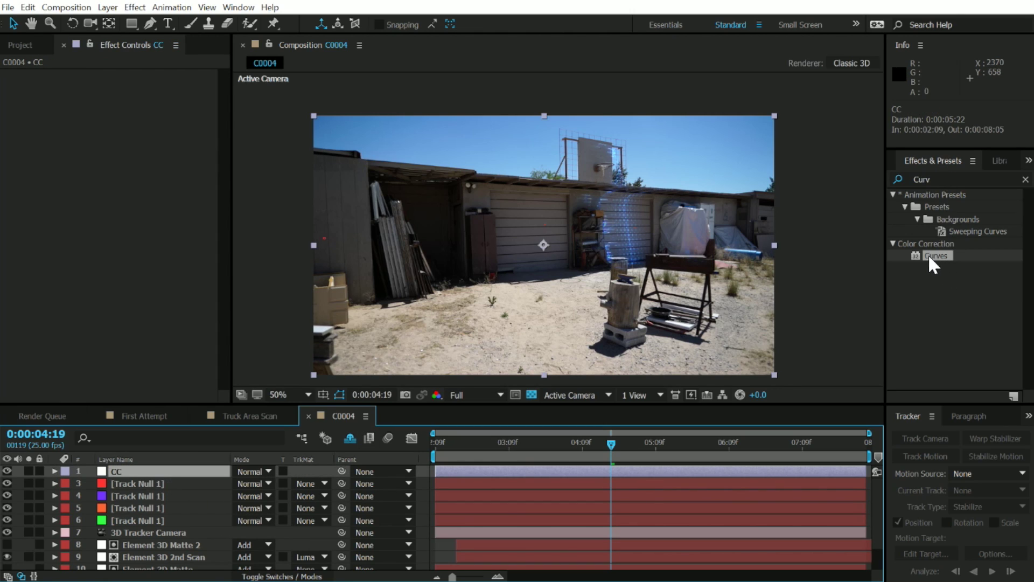
Brighten the footage with Curves on the CC layer and preview the corrected shot
drag(955, 255, 153, 481)
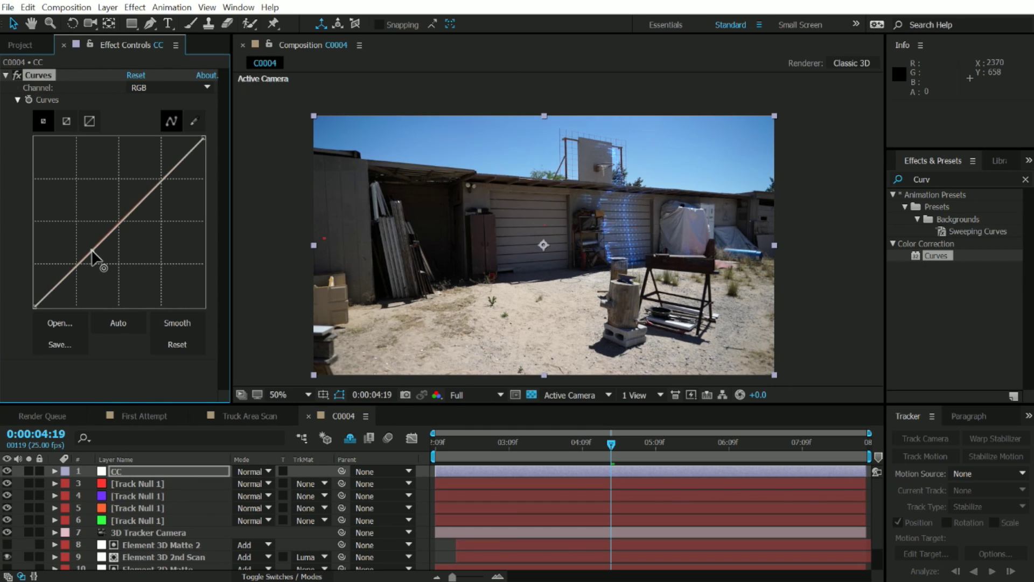
drag(147, 193, 138, 189)
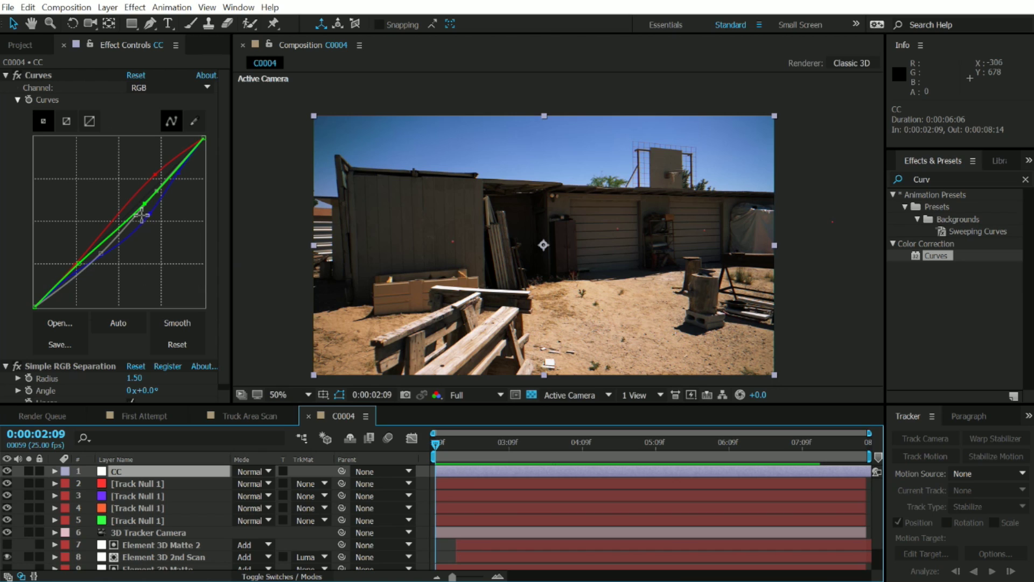
scroll(112, 384, down, 1)
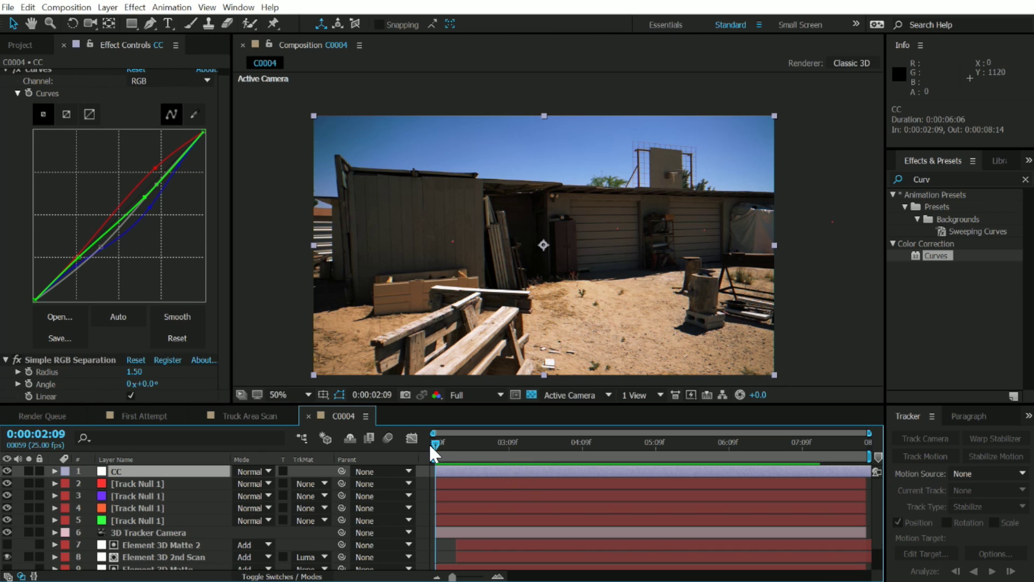
key(space)
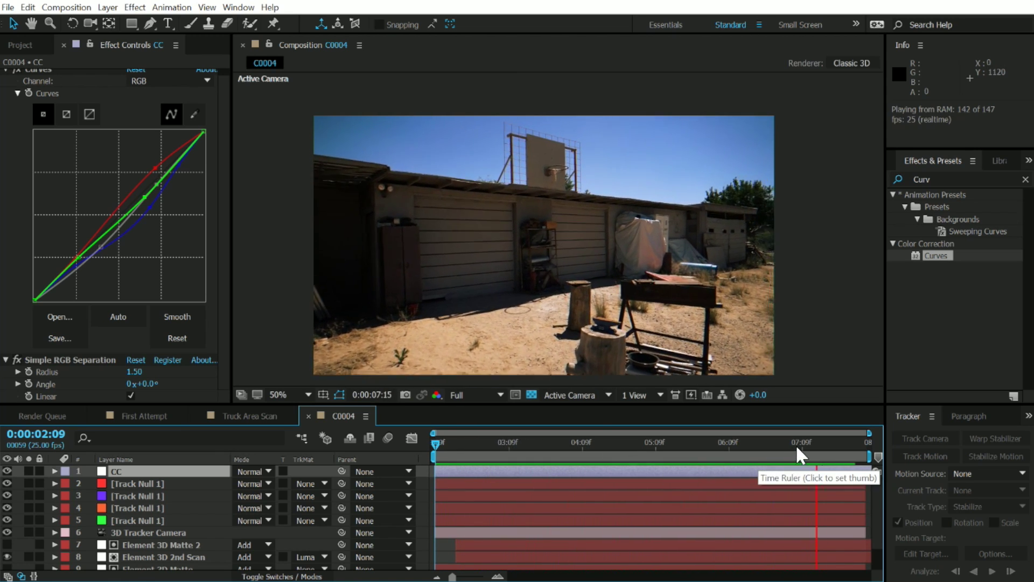
drag(796, 445, 585, 458)
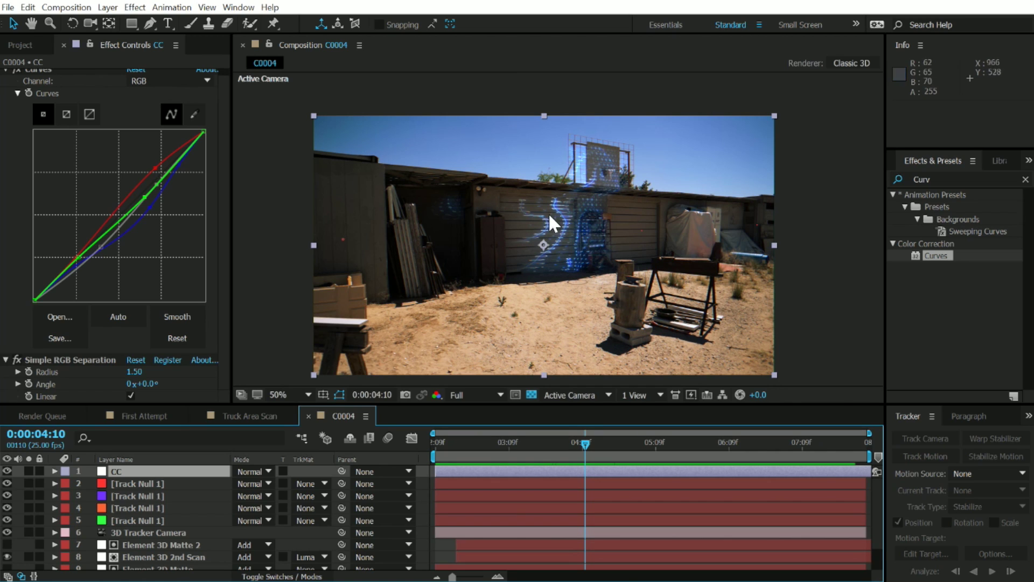
Reveal the Element 3D 2nd Scan layer's UV Offset V expression in the timeline
scroll(189, 544, down, 2)
click(169, 526)
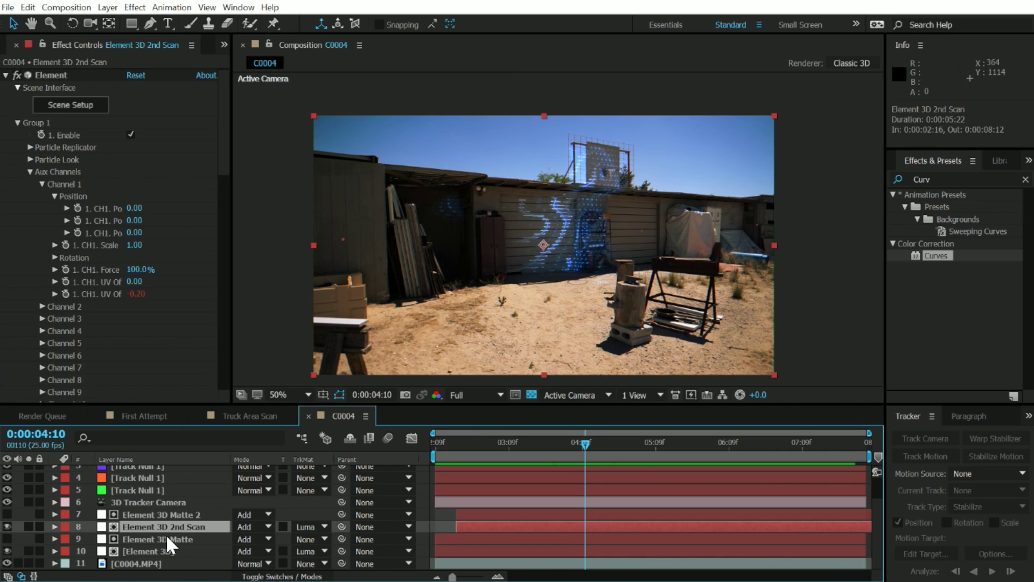
click(131, 294)
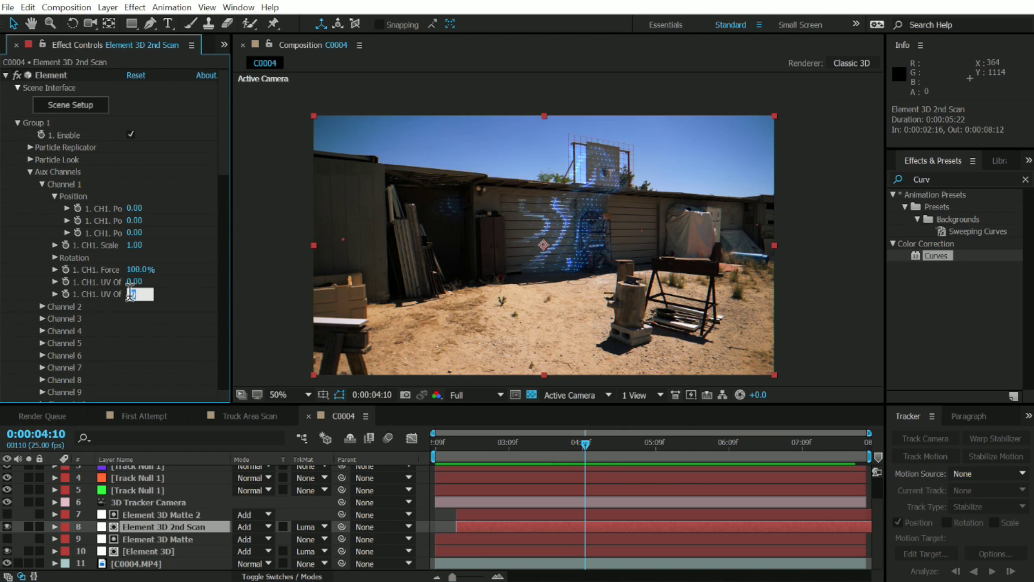
right_click(93, 293)
click(175, 412)
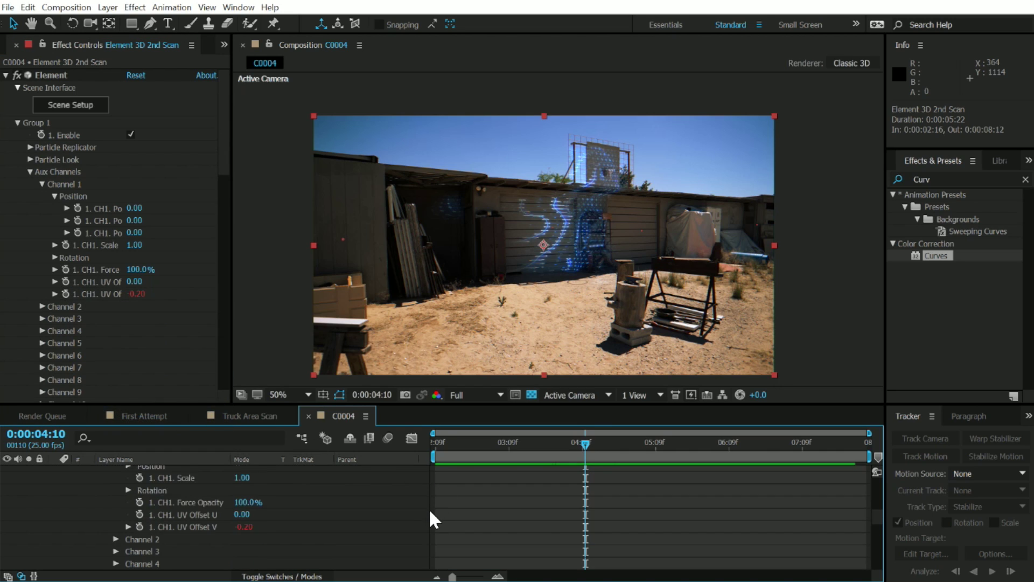
Change the expression from time*-0.1 to time*0.1 and preview the reversed sweep
click(464, 502)
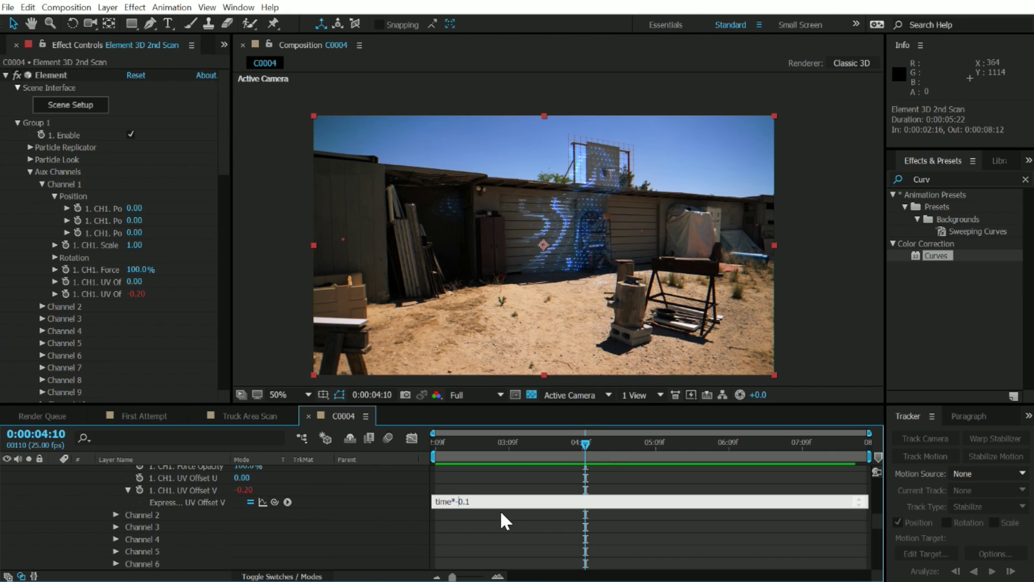
key(BackSpace)
click(504, 477)
click(490, 441)
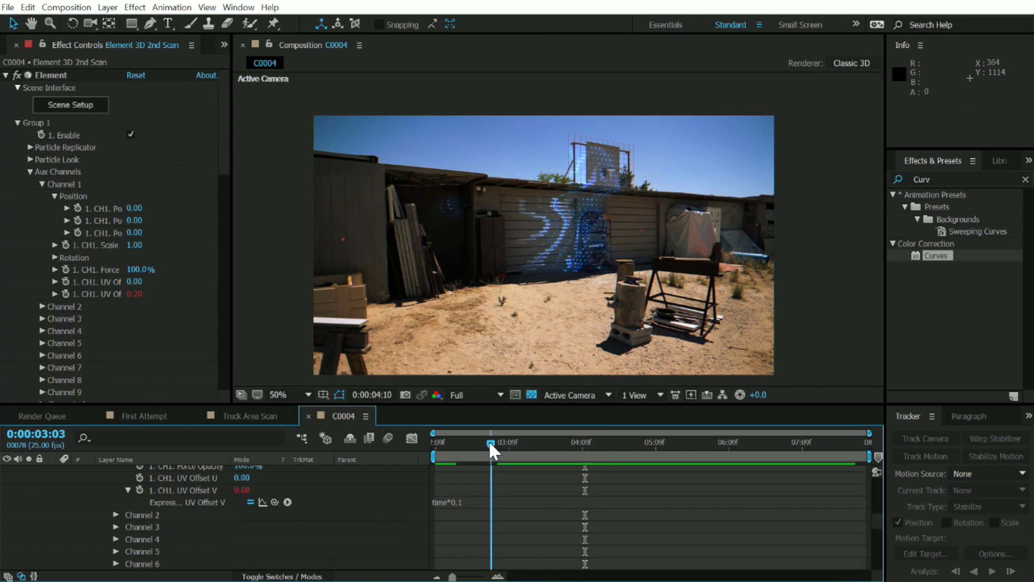
key(space)
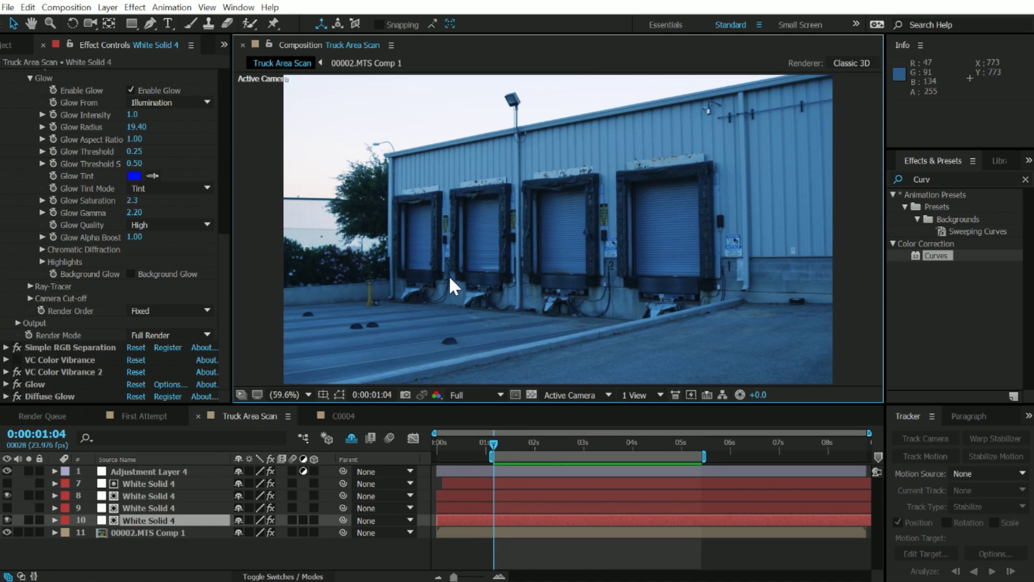
Preview the Truck Area Scan comp and stop on frame 0:00:01:12
key(space)
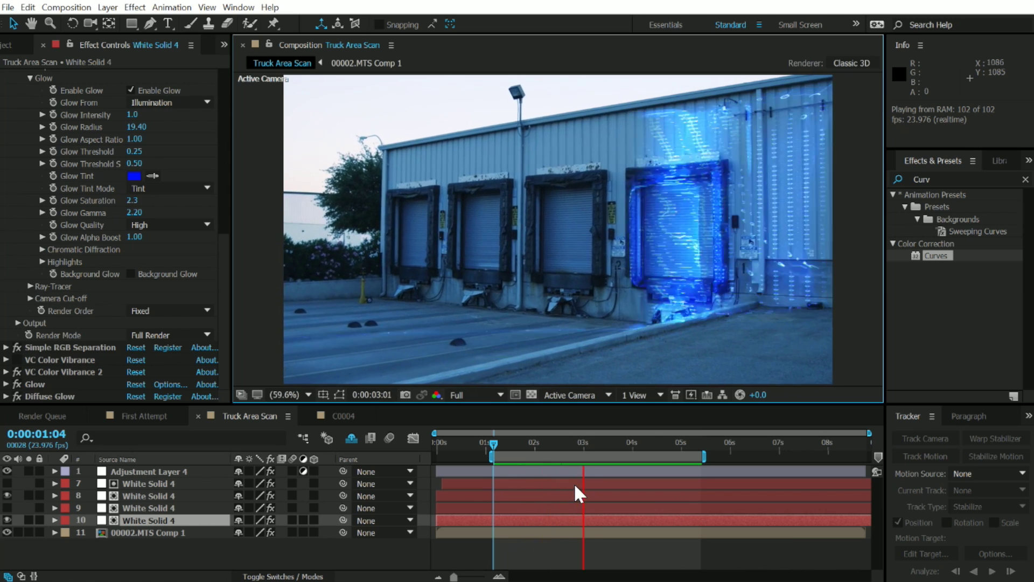
click(512, 443)
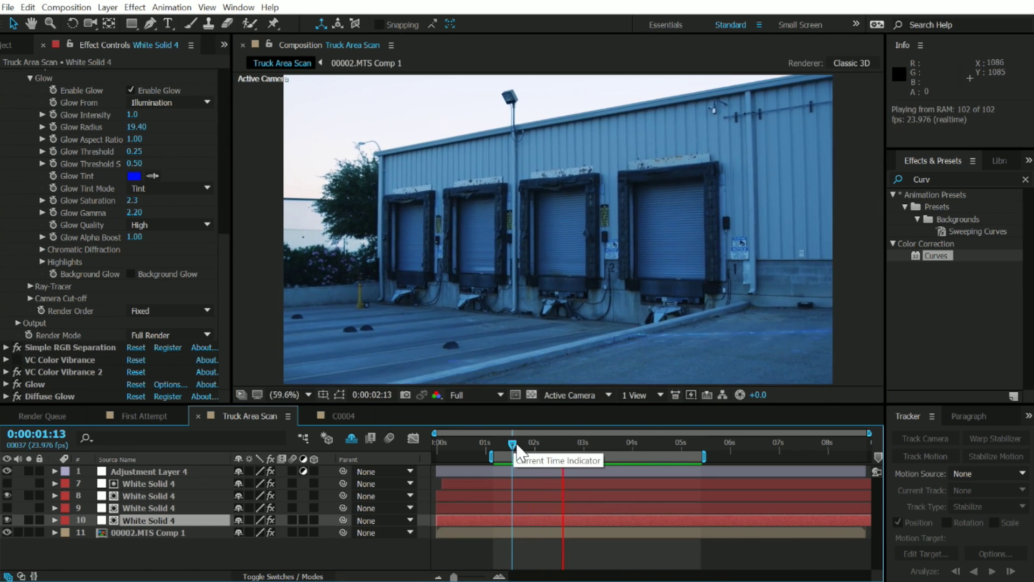
click(535, 443)
click(512, 444)
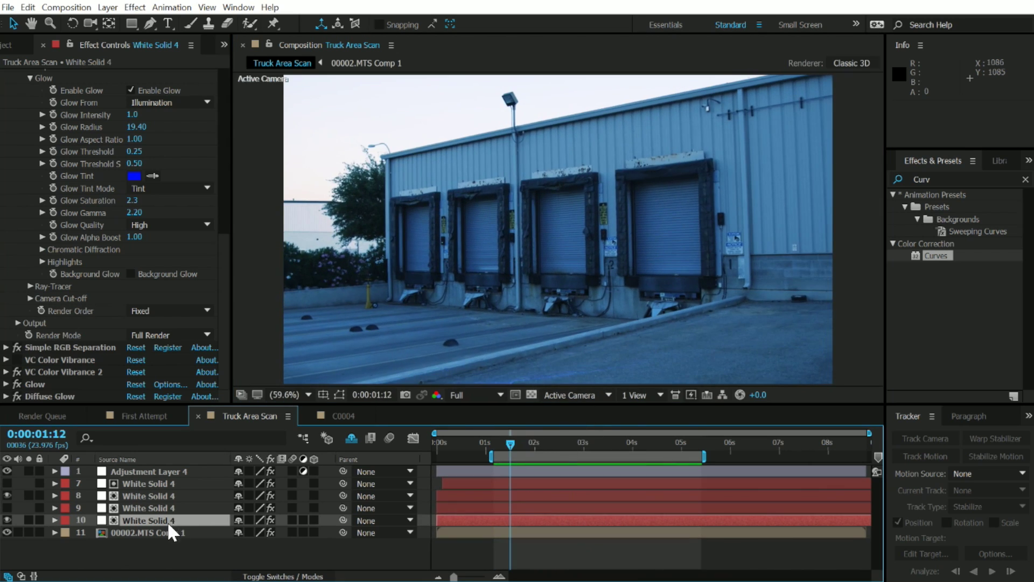
scroll(91, 113, up, 10)
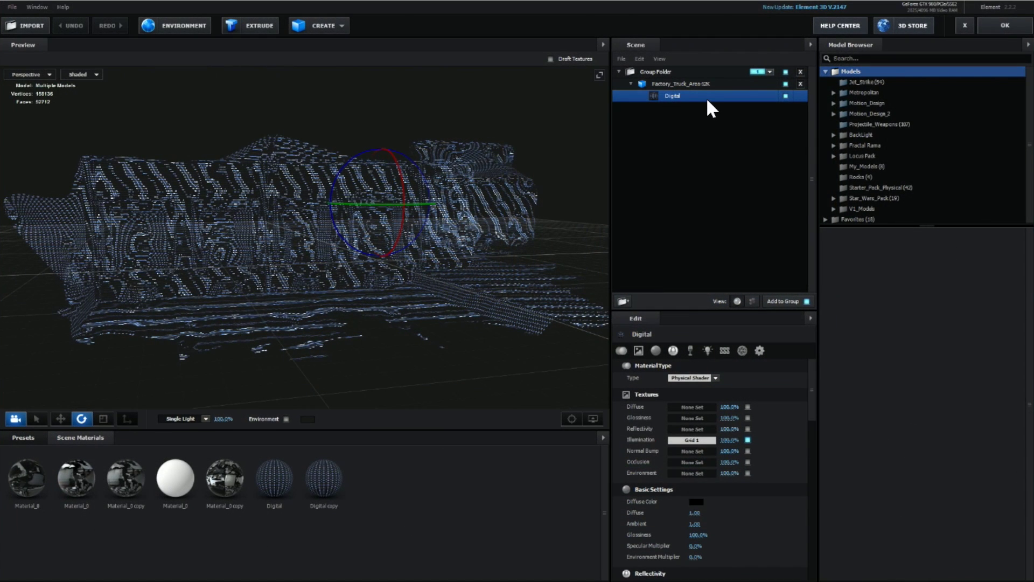
Reset the Digital material to plain white and orbit around the truck-dock model
right_click(707, 96)
click(739, 106)
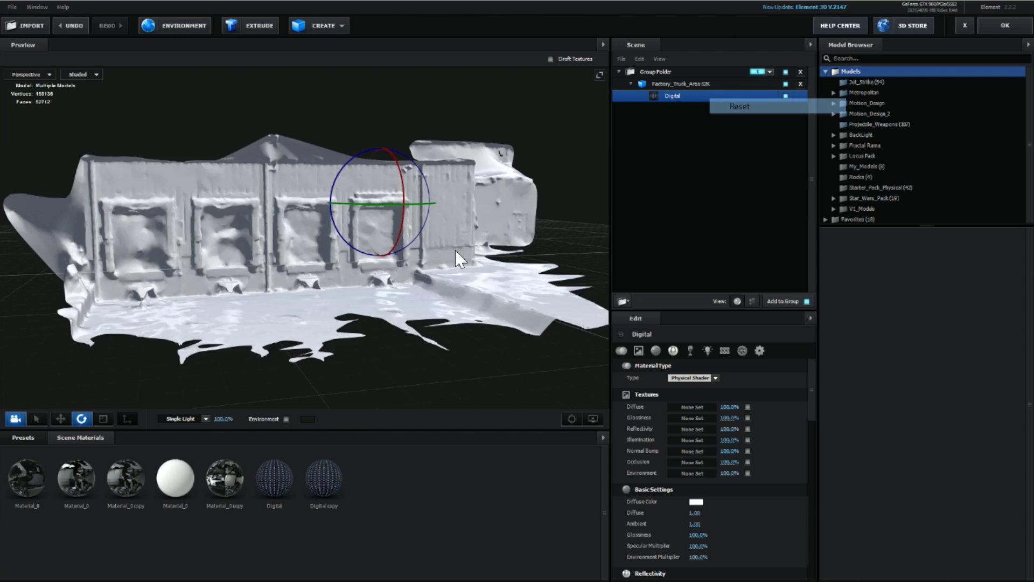
drag(454, 250, 496, 289)
scroll(414, 299, up, 5)
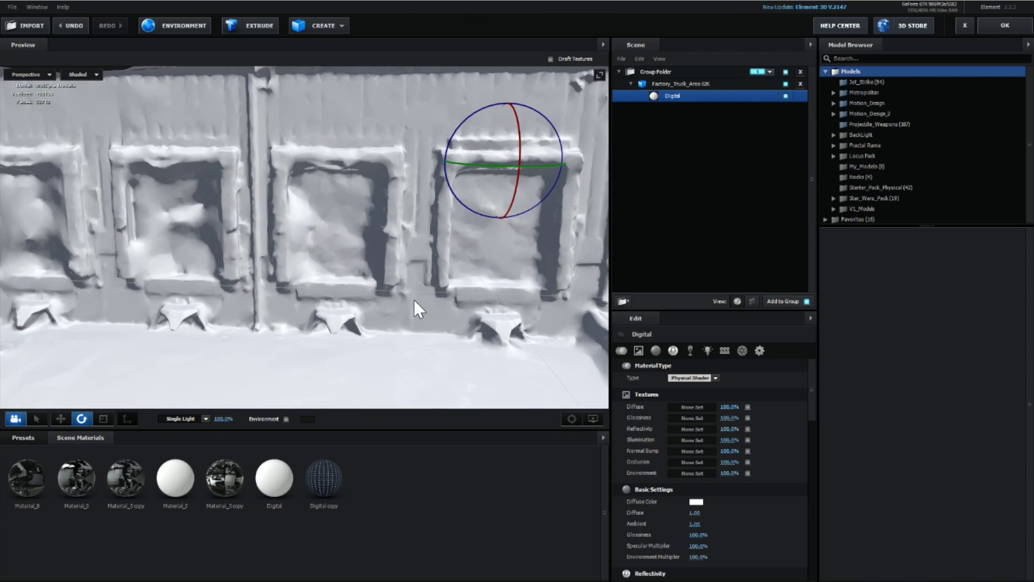
drag(414, 299, 445, 324)
scroll(273, 306, down, 5)
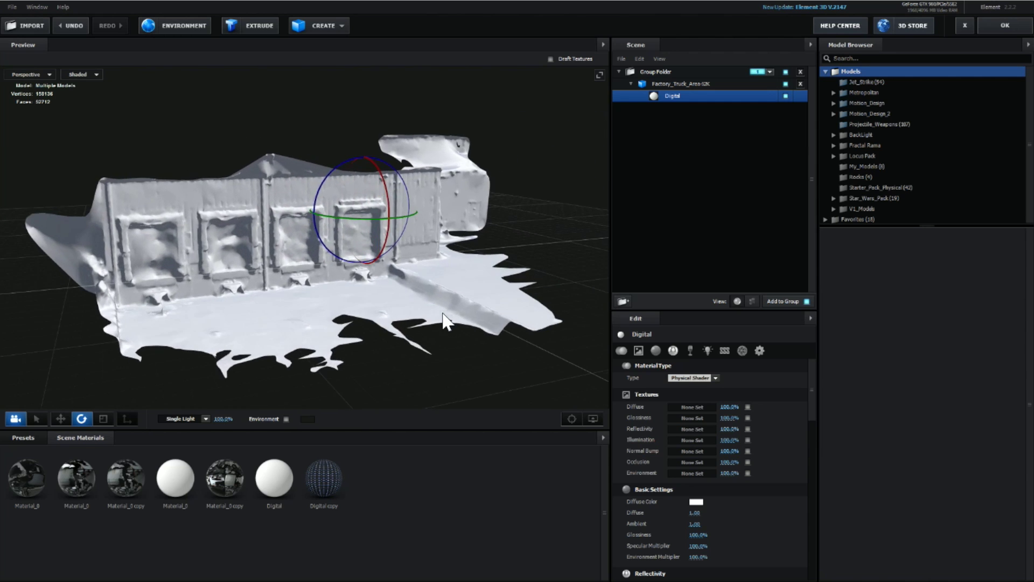
scroll(393, 346, up, 8)
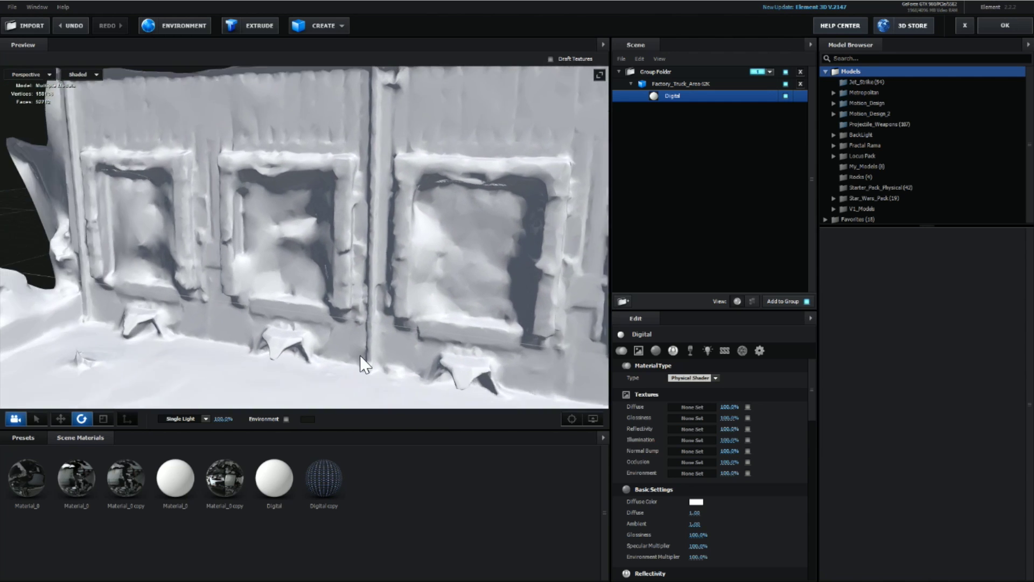
scroll(360, 356, down, 5)
drag(360, 357, 561, 241)
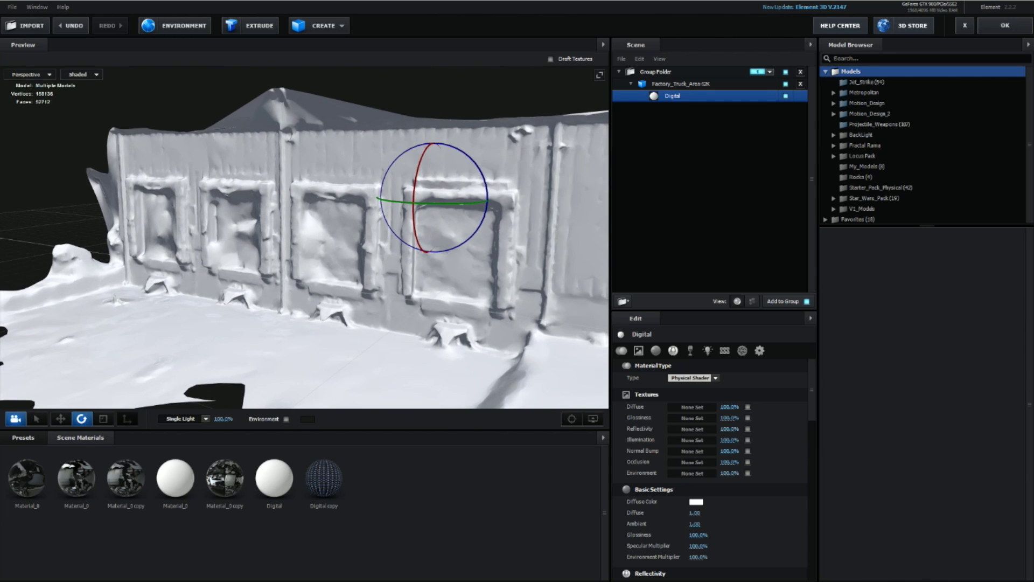
Undo the reset to restore the grid material and return to the dock-door scan
click(70, 27)
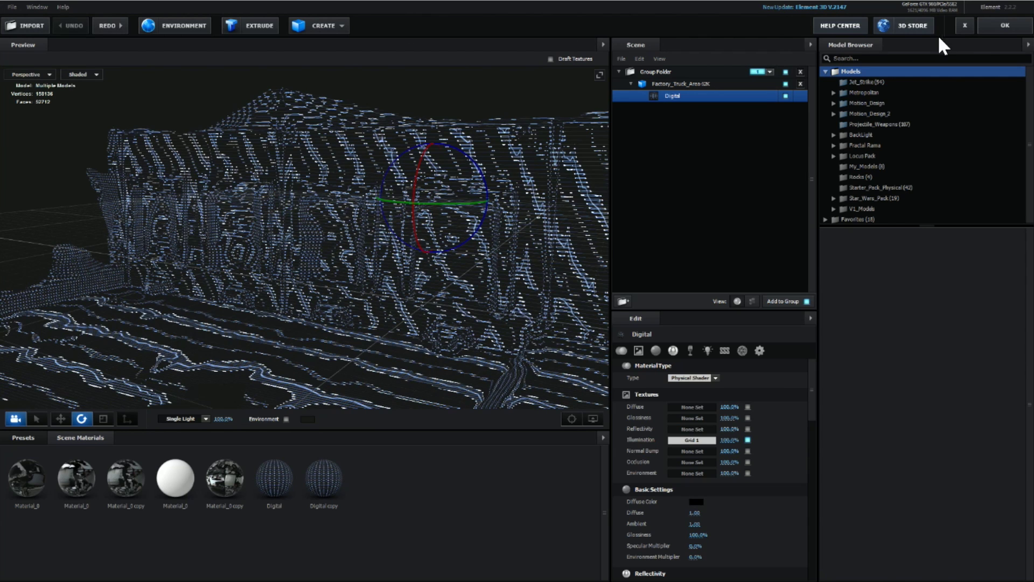
click(1001, 31)
drag(575, 441, 600, 431)
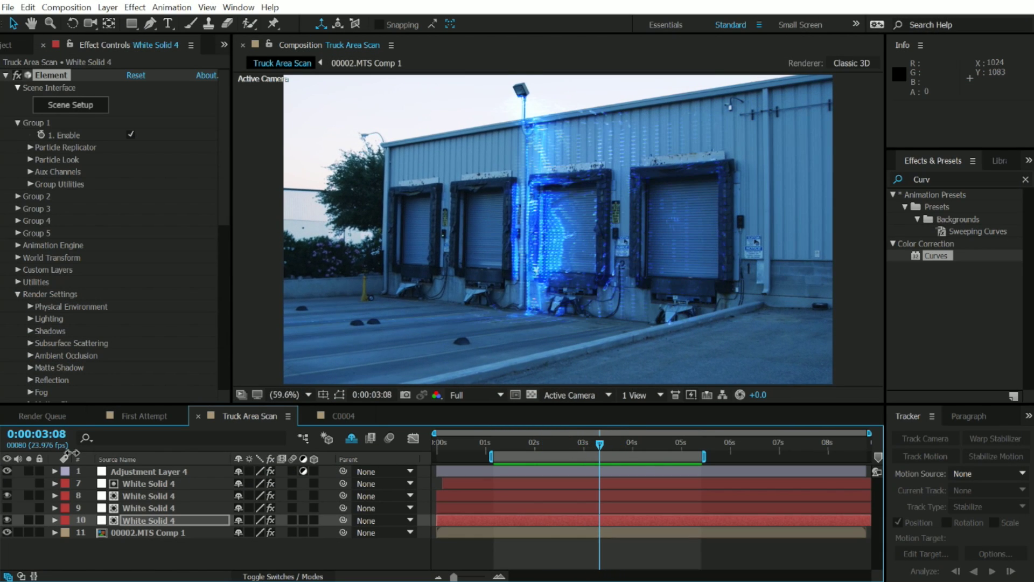
click(28, 520)
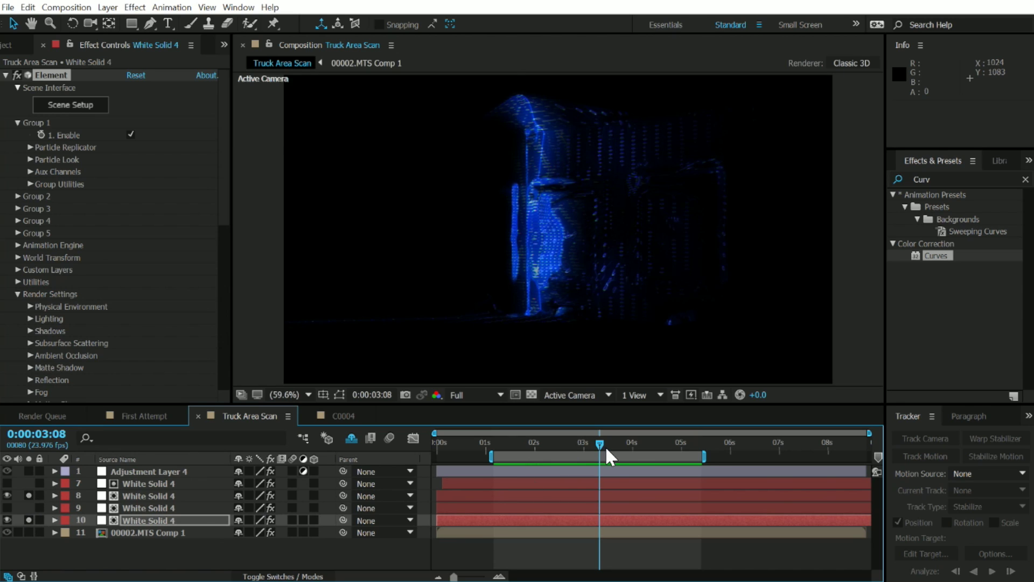
mouse_move(607, 447)
mouse_down()
mouse_move(583, 445)
mouse_move(635, 443)
mouse_move(577, 450)
mouse_move(614, 447)
mouse_move(588, 442)
mouse_up()
key(space)
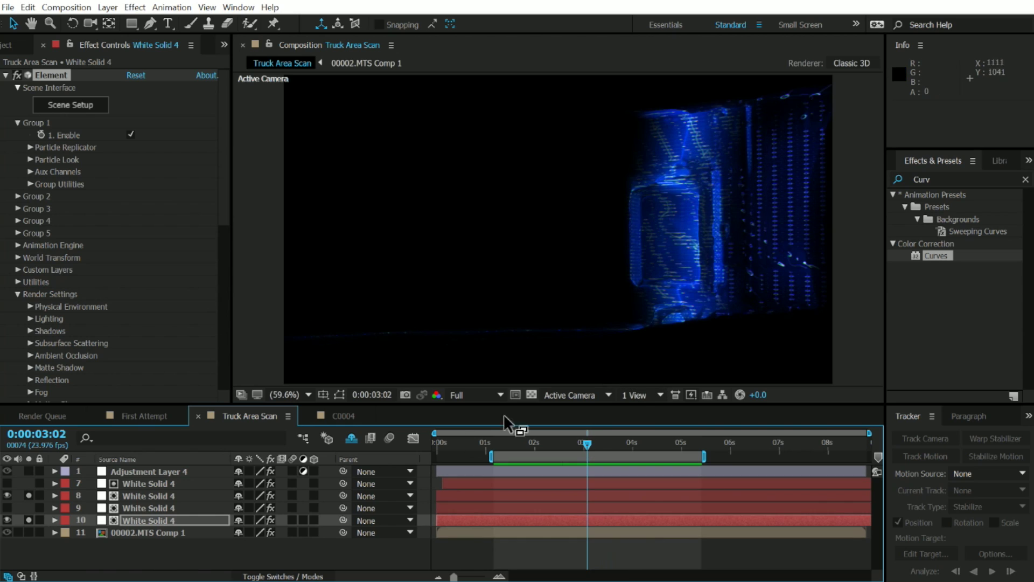
click(28, 520)
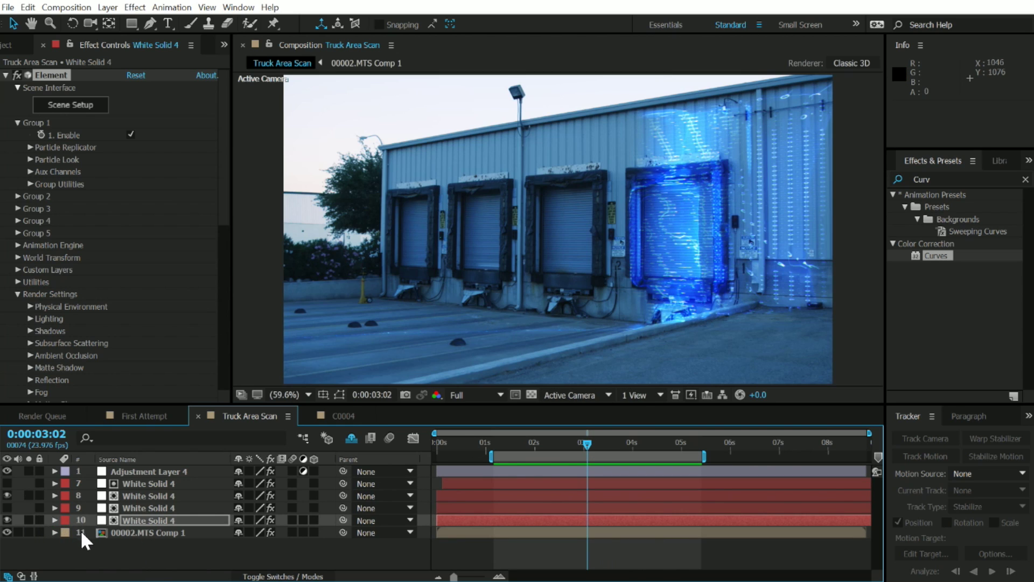
key(space)
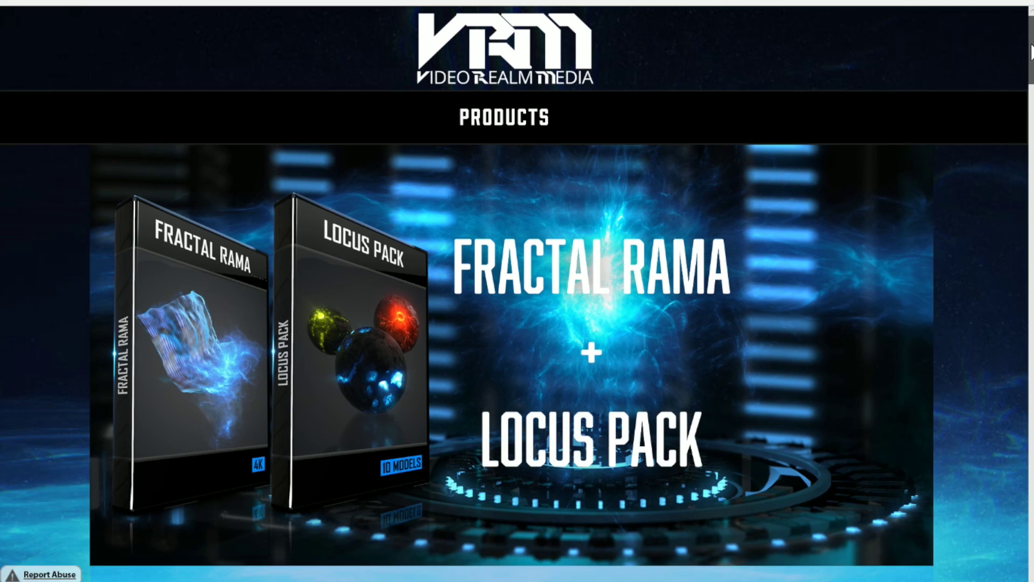
Scroll down to the Buy Now offers for Fractal Rama, the bundle and Locus Pack
scroll(517, 291, down, 2)
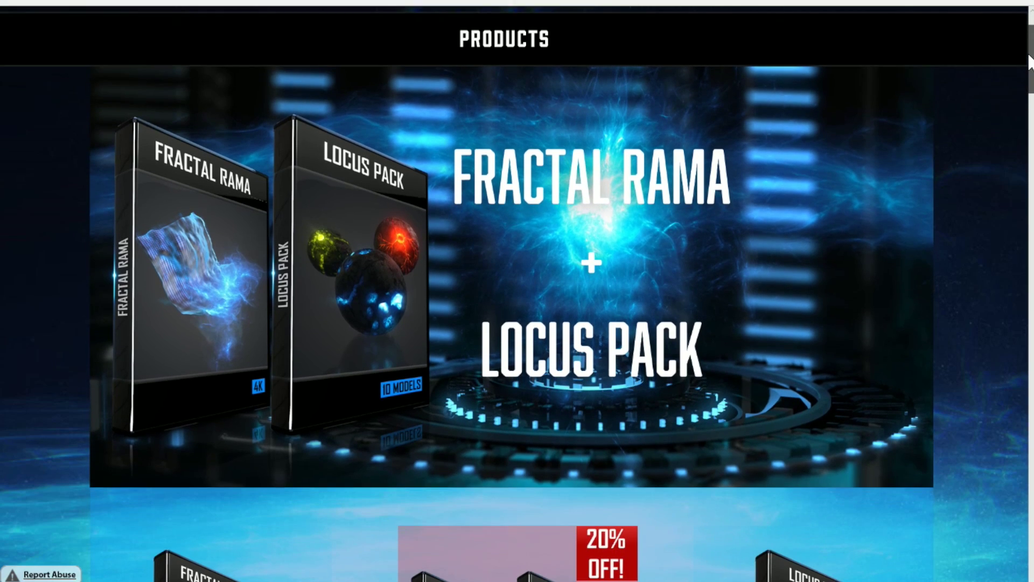
drag(1030, 71, 1030, 115)
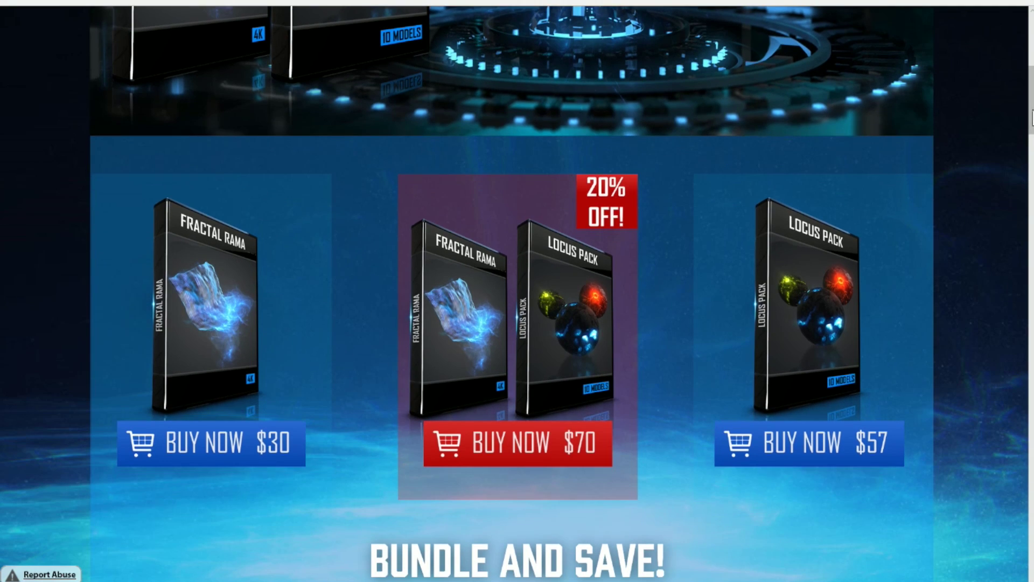